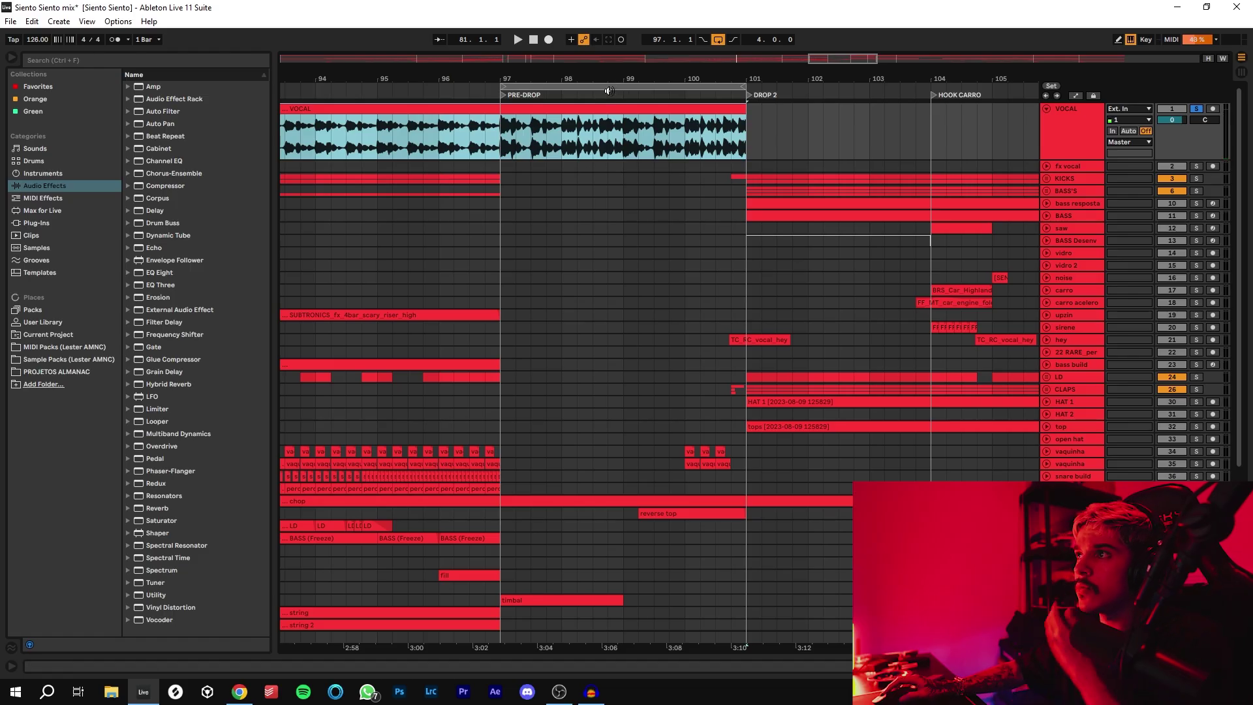
# Unfold the KICKS group around DROP 1 and expand the kick 1 and kick 2 tracks to show their waveforms.
pyautogui.moveTo(842, 59); pyautogui.dragTo(695, 62)
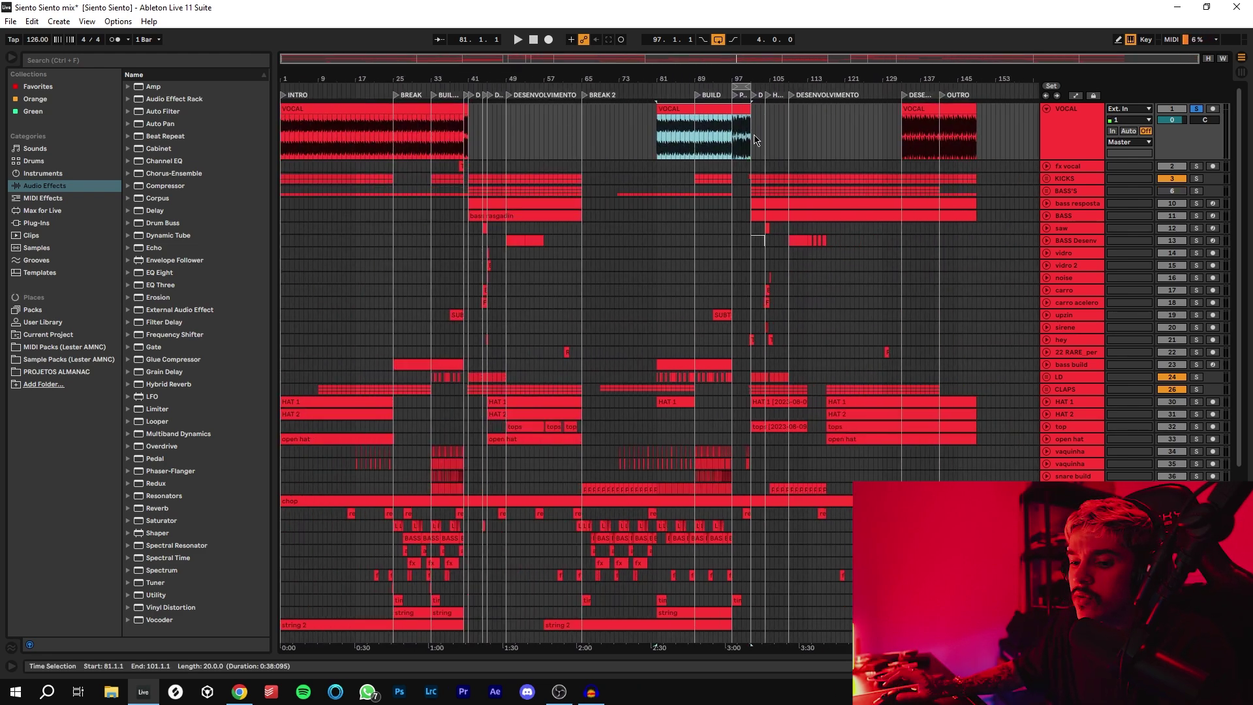
pyautogui.moveTo(524, 59); pyautogui.dragTo(513, 117)
pyautogui.click(1046, 179)
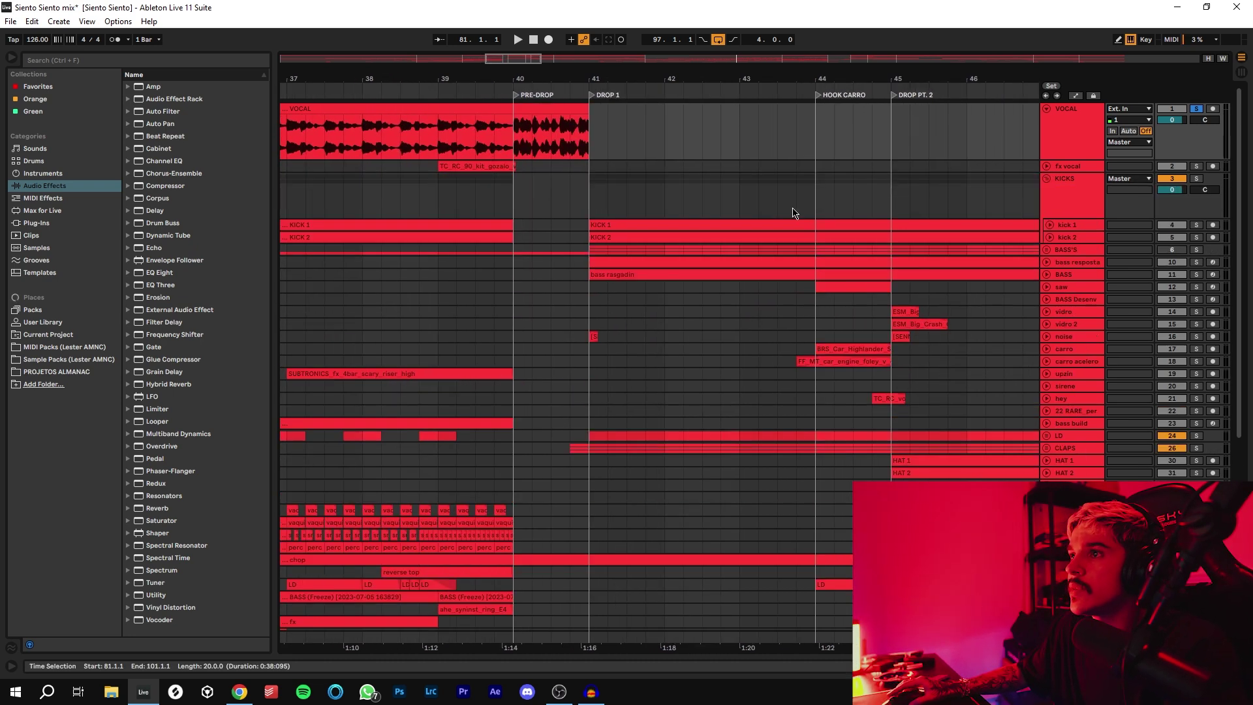
pyautogui.scroll(-1, 859, 198)
pyautogui.click(1050, 186)
pyautogui.click(1051, 244)
pyautogui.scroll(-2, 782, 245)
# Solo kick 1 and play it from DROP 1 at bar 41, adding kick 2 to the solo for a second listen.
pyautogui.click(591, 233)
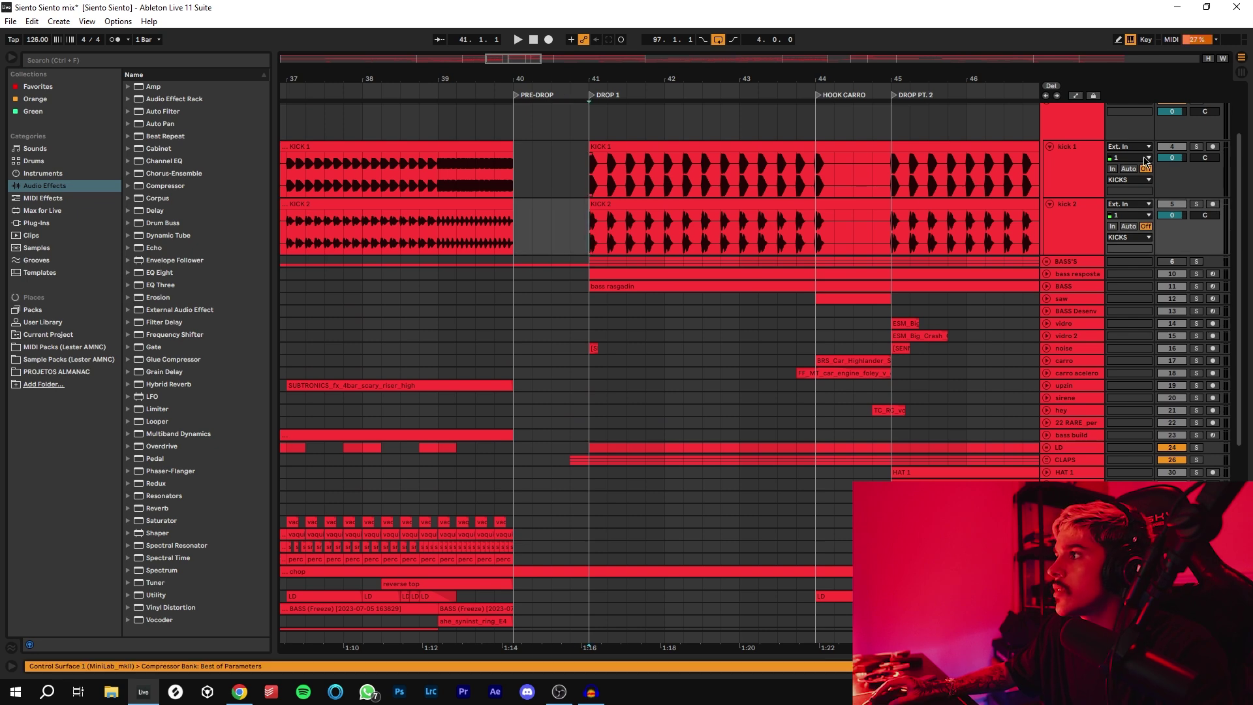
pyautogui.scroll(2, 597, 175)
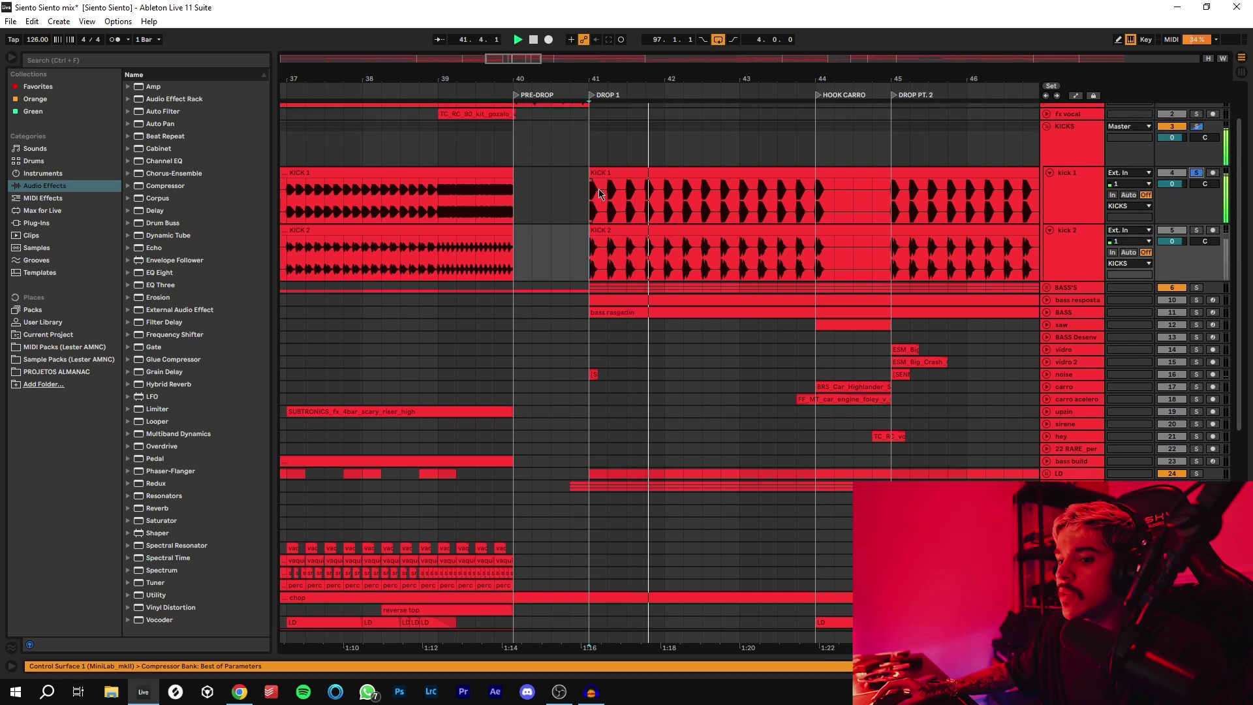
pyautogui.scroll(5, 604, 189)
pyautogui.press('space')
pyautogui.moveTo(511, 59); pyautogui.dragTo(512, 54)
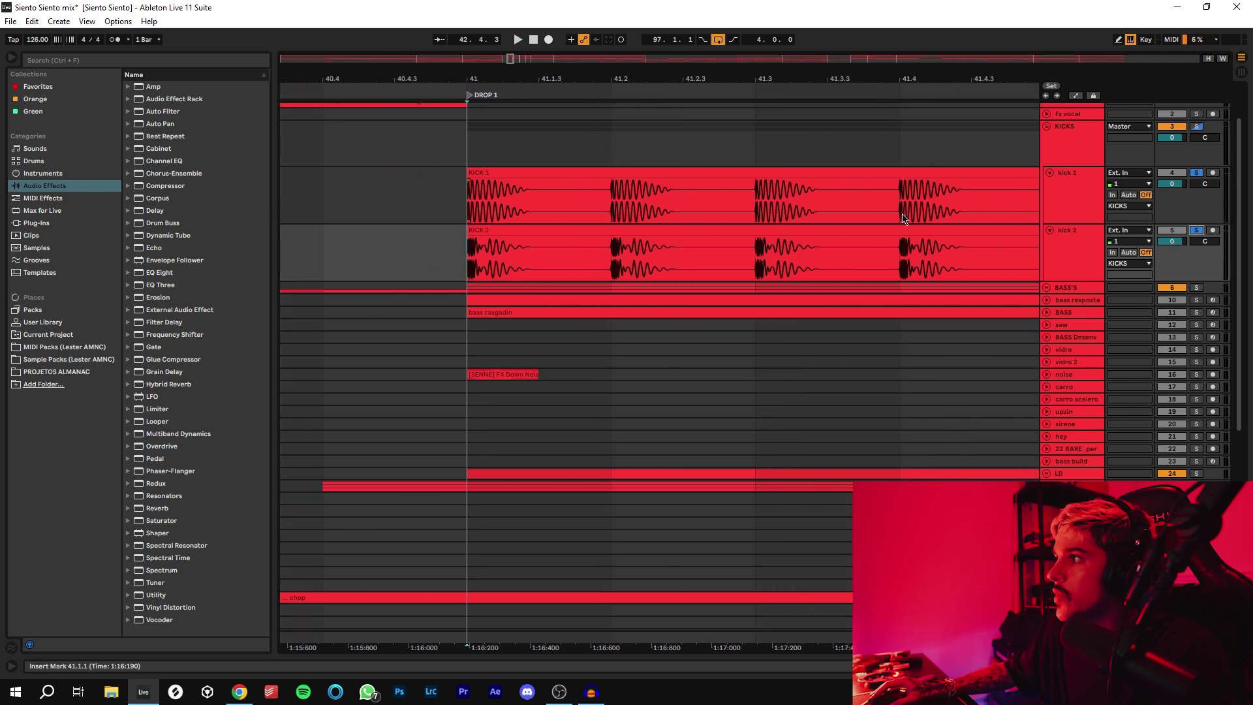
pyautogui.press('space')
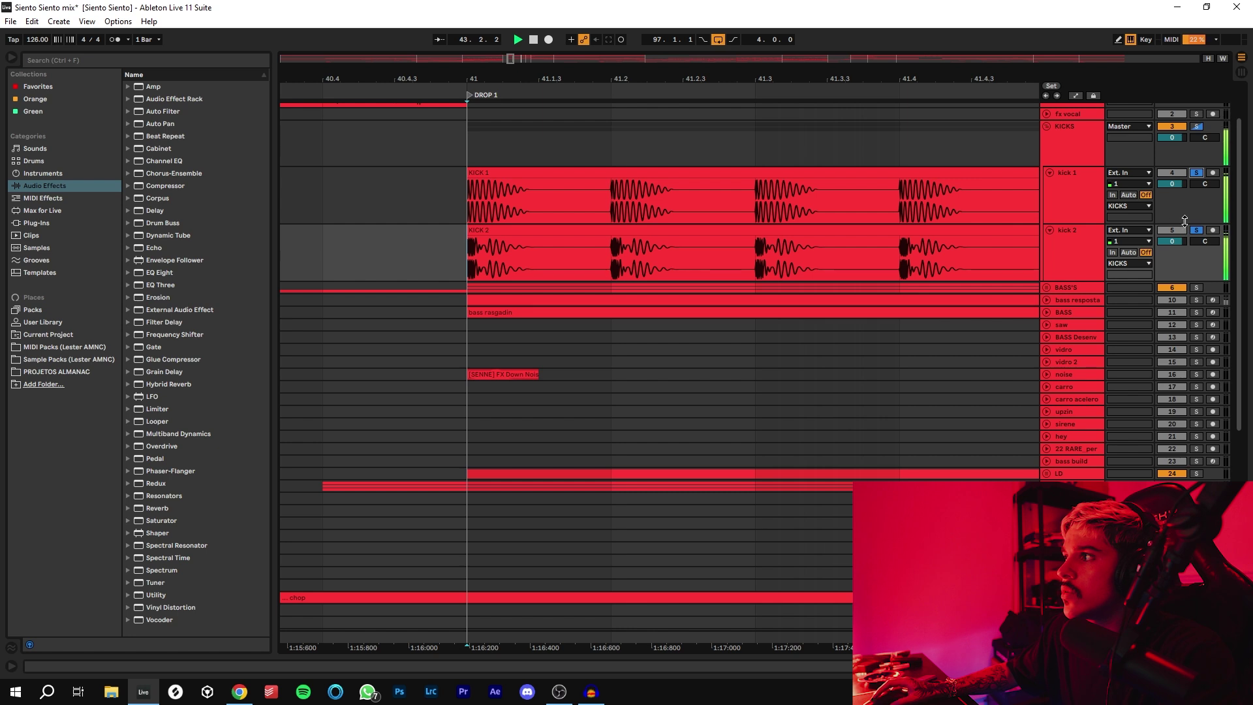
# Unfold the CLAPS group and its clap tracks, and listen to CLAP 1 and CLAP 2 soloed in turn at DROP 1.
pyautogui.scroll(-4, 483, 215)
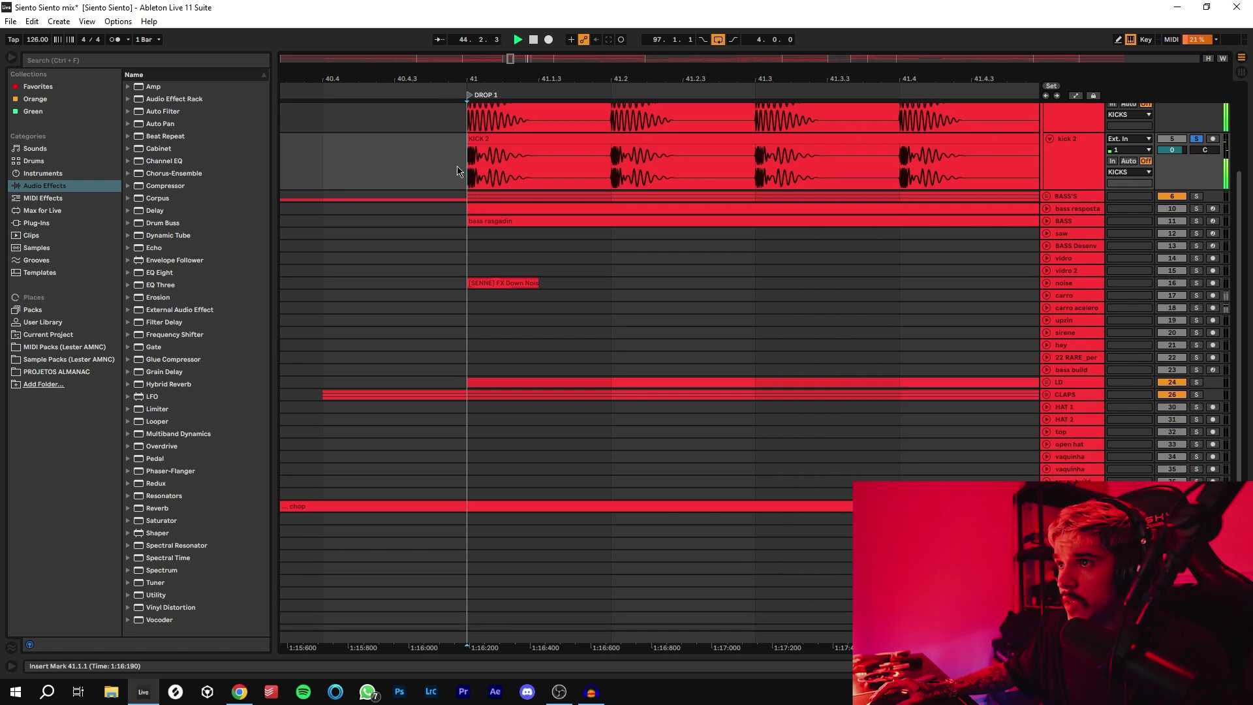
pyautogui.scroll(2, 594, 187)
pyautogui.click(1047, 249)
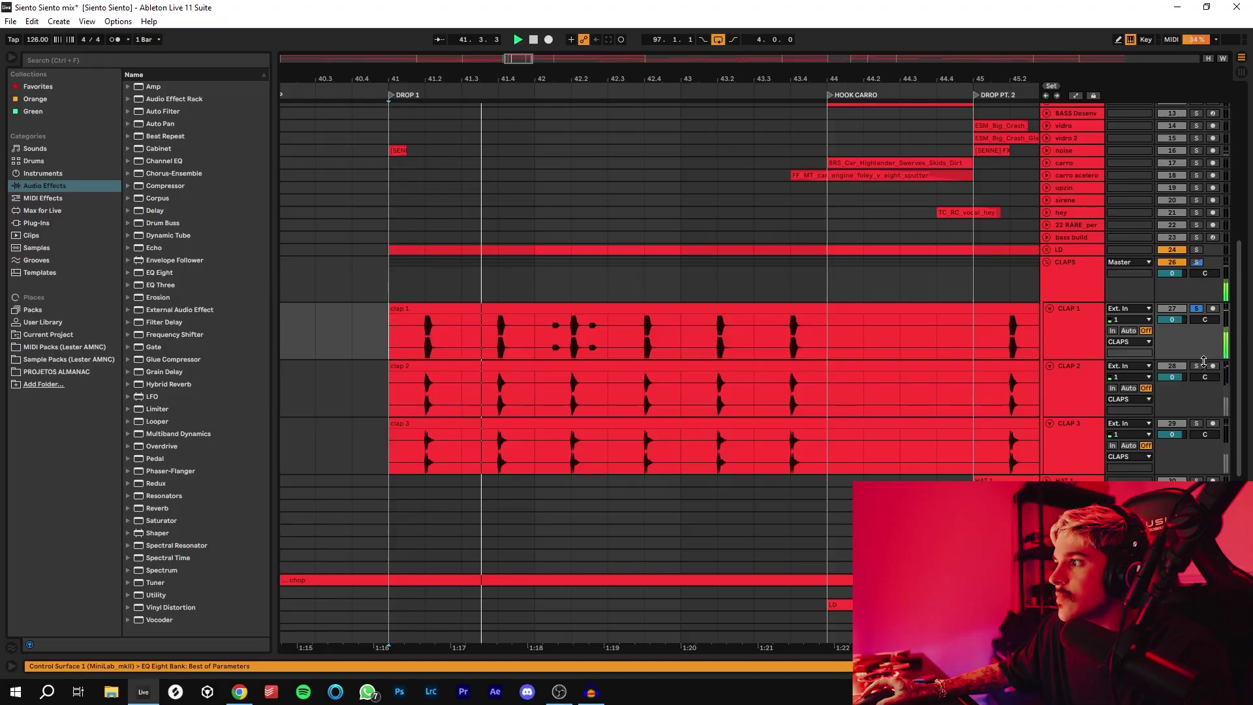
pyautogui.click(1197, 365)
pyautogui.press('space')
pyautogui.click(434, 401)
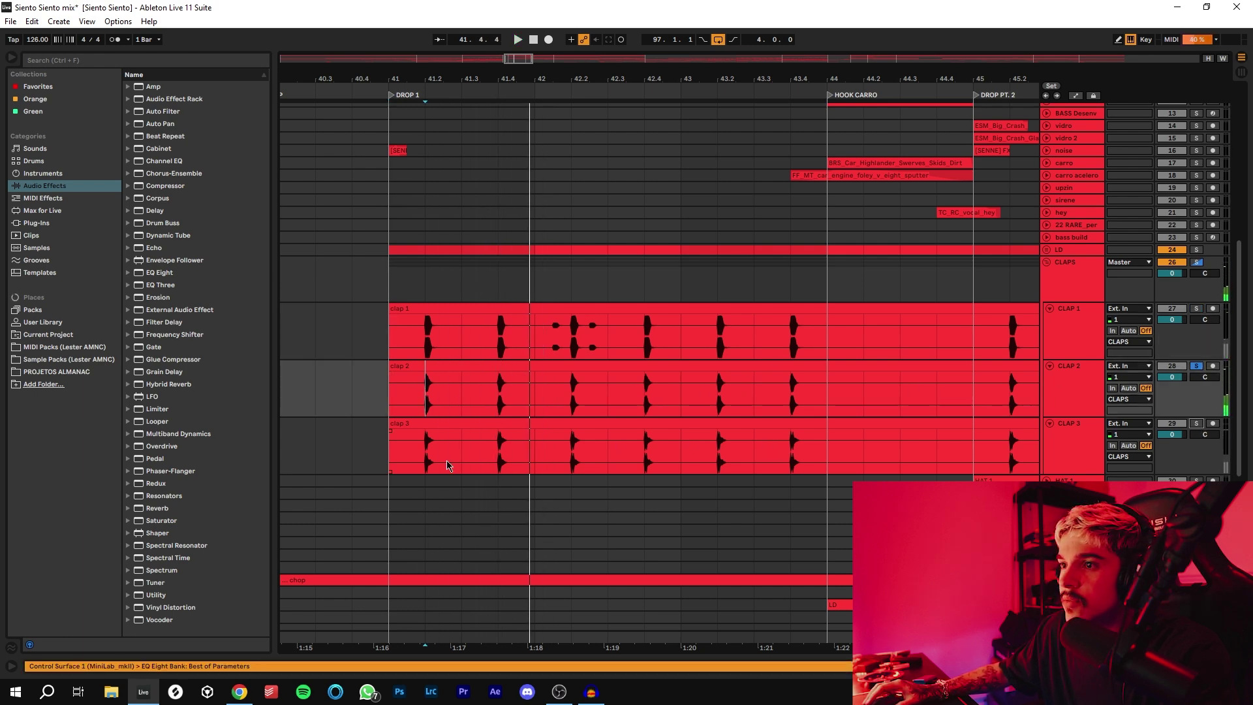
pyautogui.press('space')
# Play CLAP 3 soloed from 41.2.1, adding CLAP 2 and CLAP 1 to the solo to hear all three layers.
pyautogui.click(426, 455)
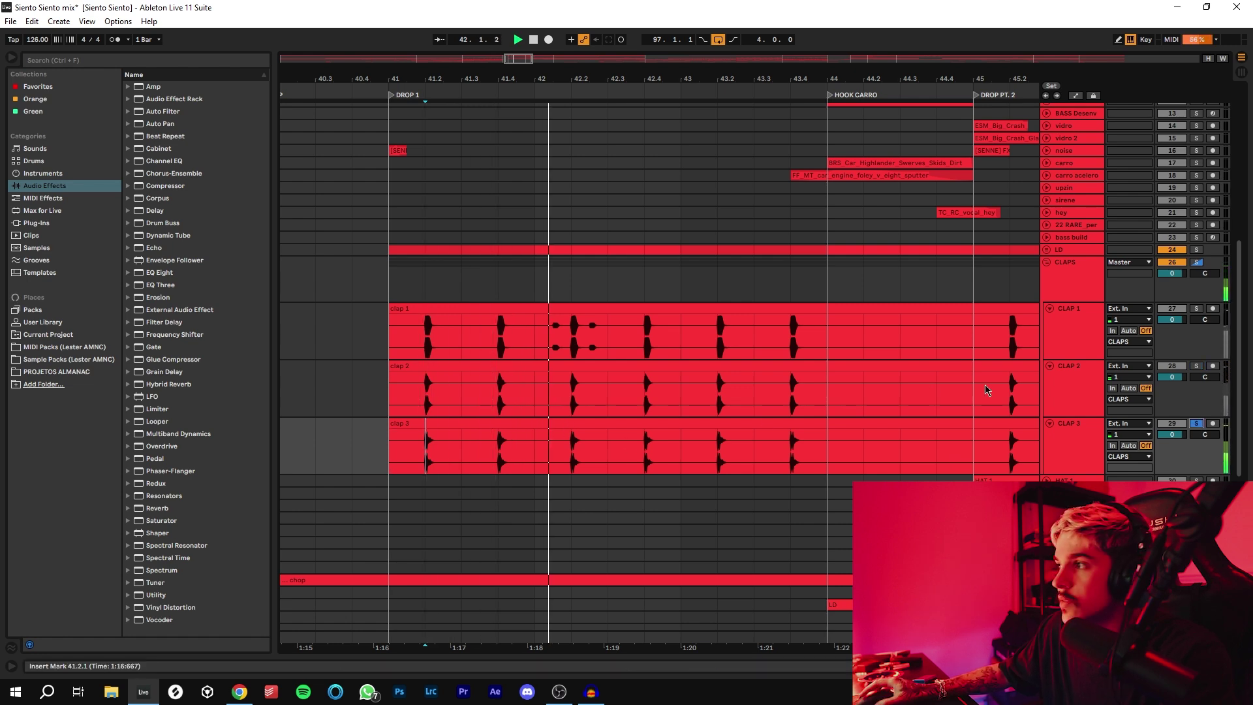
pyautogui.keyDown('ctrl'); pyautogui.click(1198, 366); pyautogui.keyUp('ctrl')
pyautogui.keyDown('ctrl'); pyautogui.click(1197, 309); pyautogui.keyUp('ctrl')
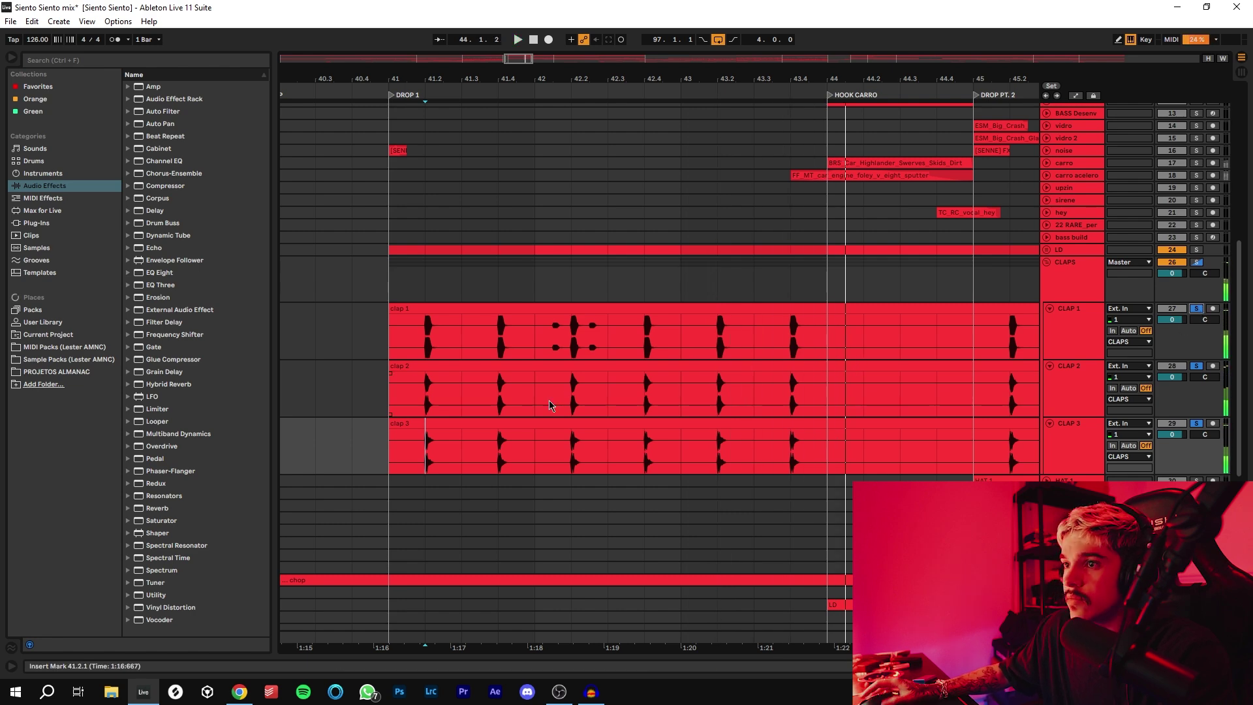
pyautogui.click(417, 344)
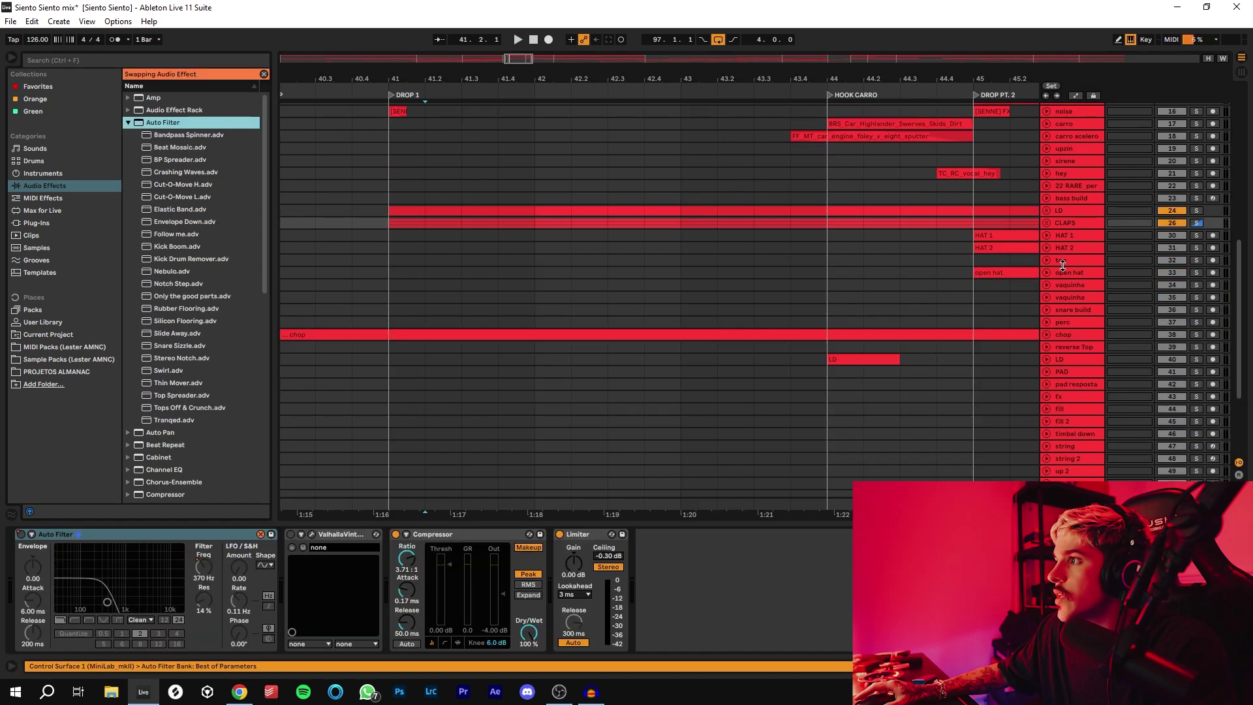
# Expand the HAT 1, HAT 2 and top tracks to show their waveforms.
pyautogui.scroll(-5, 629, 172)
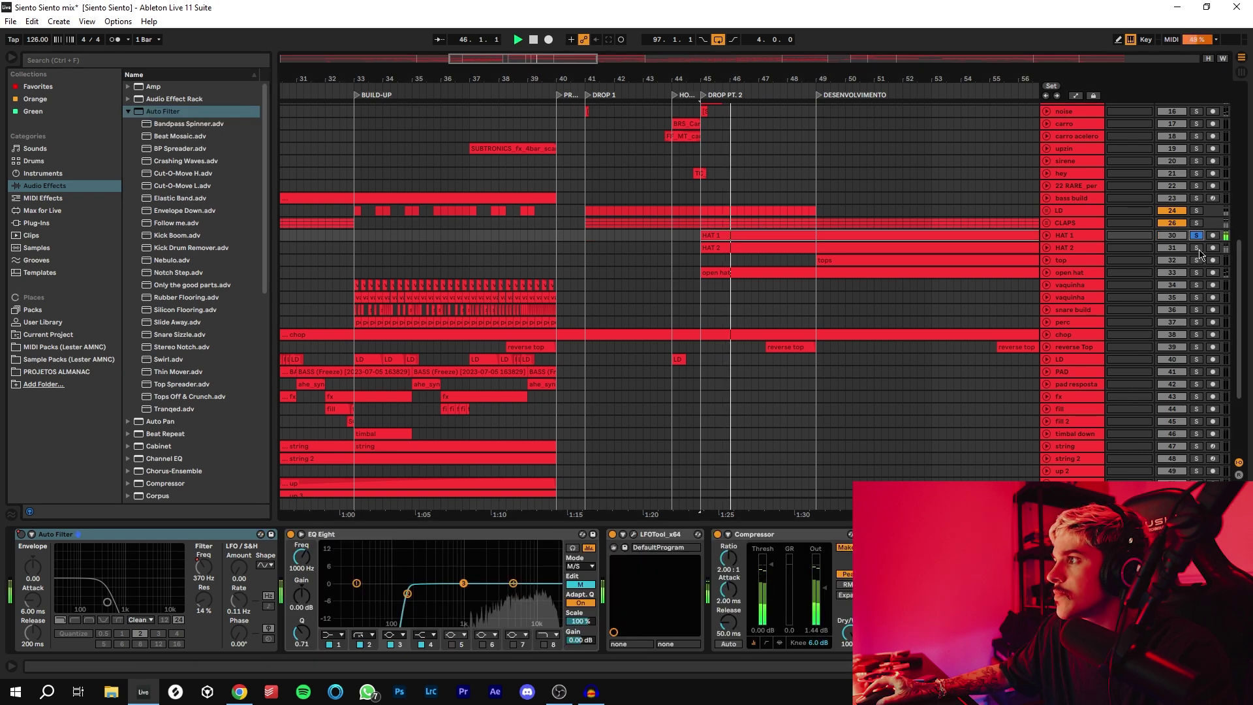
pyautogui.moveTo(1083, 241); pyautogui.dragTo(1064, 344)
pyautogui.click(1070, 293)
pyautogui.click(1064, 350)
pyautogui.click(1046, 350)
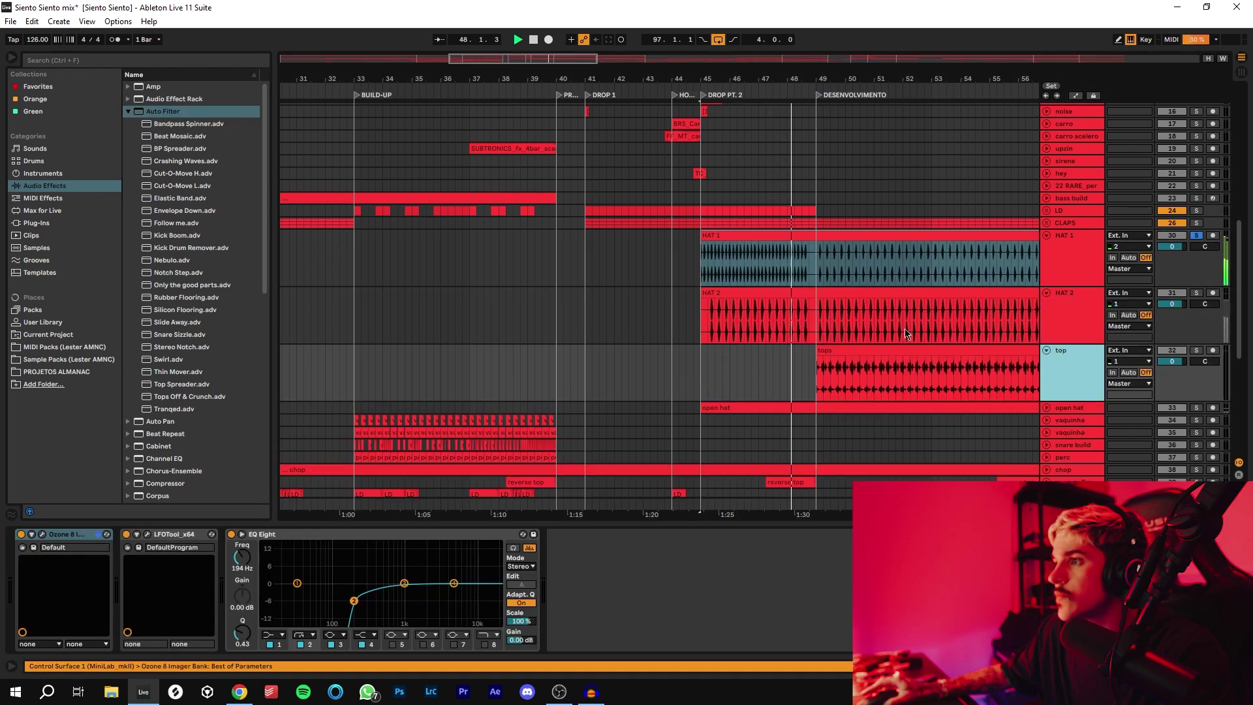
# Listen to HAT 2 soloed from its first hit at DROP PT. 2, and add HAT 1 to the solo.
pyautogui.scroll(2, 1116, 228)
pyautogui.moveTo(553, 57); pyautogui.dragTo(553, 124)
pyautogui.click(474, 287)
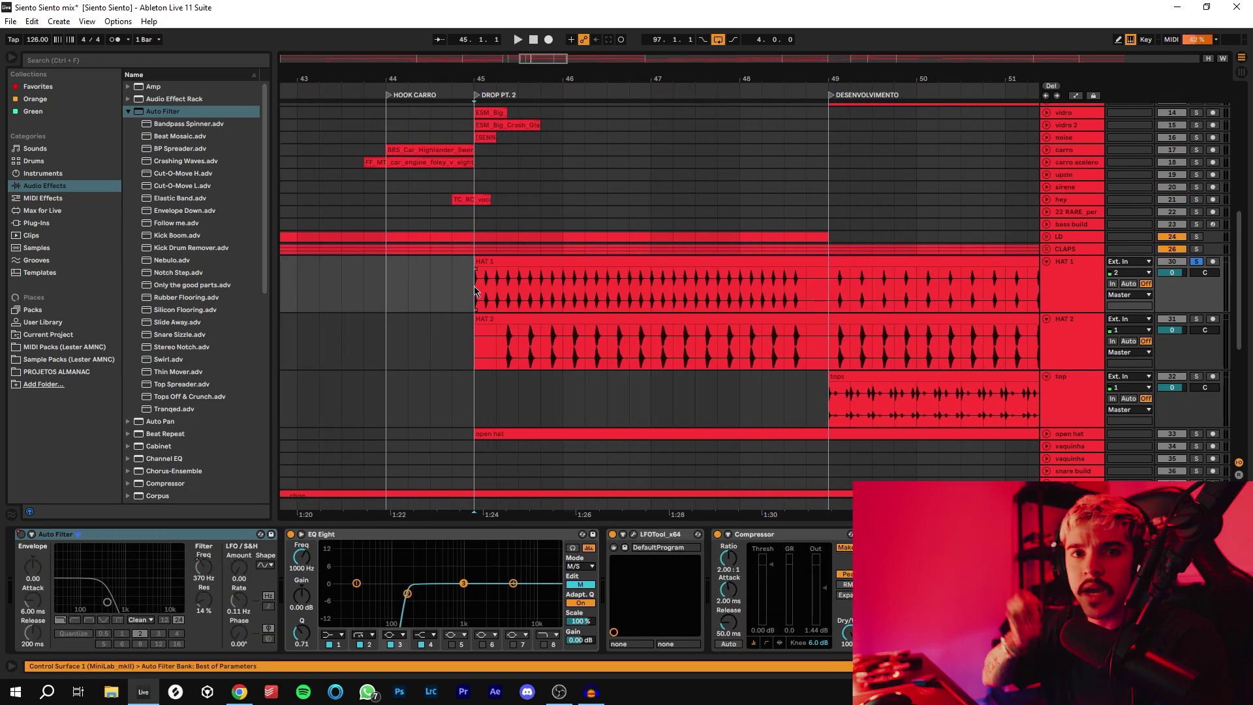
pyautogui.click(523, 343)
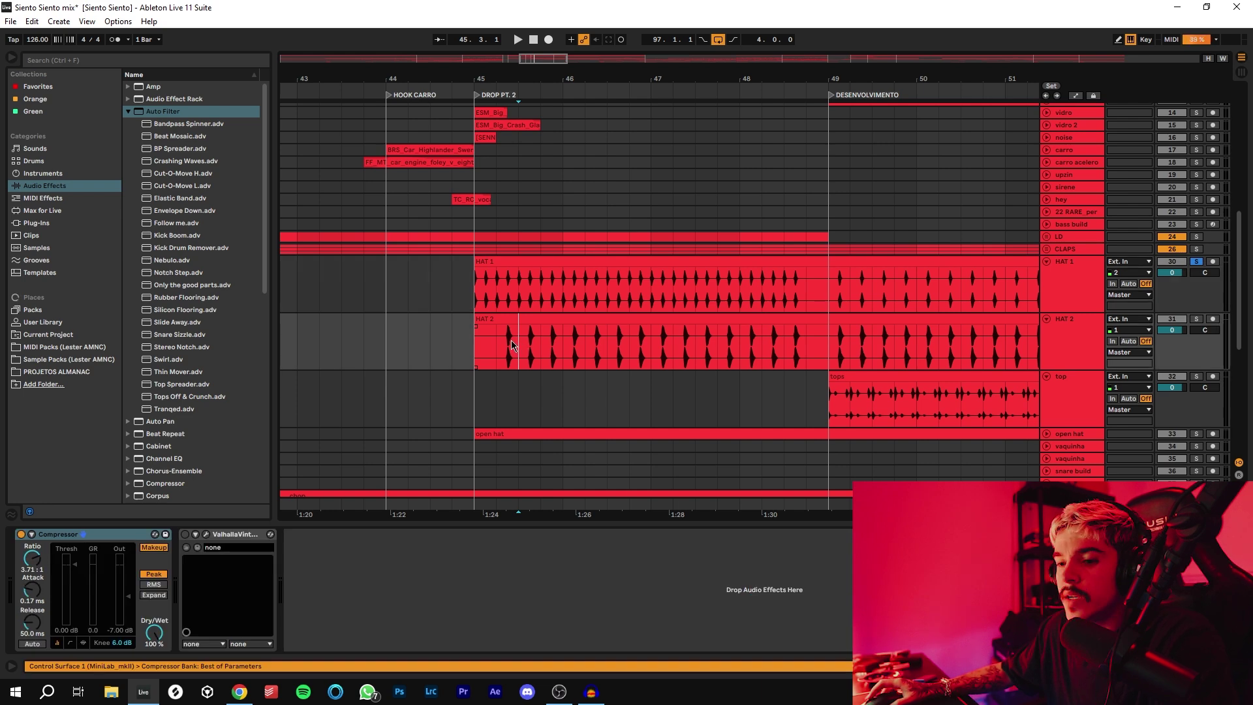
pyautogui.scroll(5, 512, 342)
pyautogui.press('space')
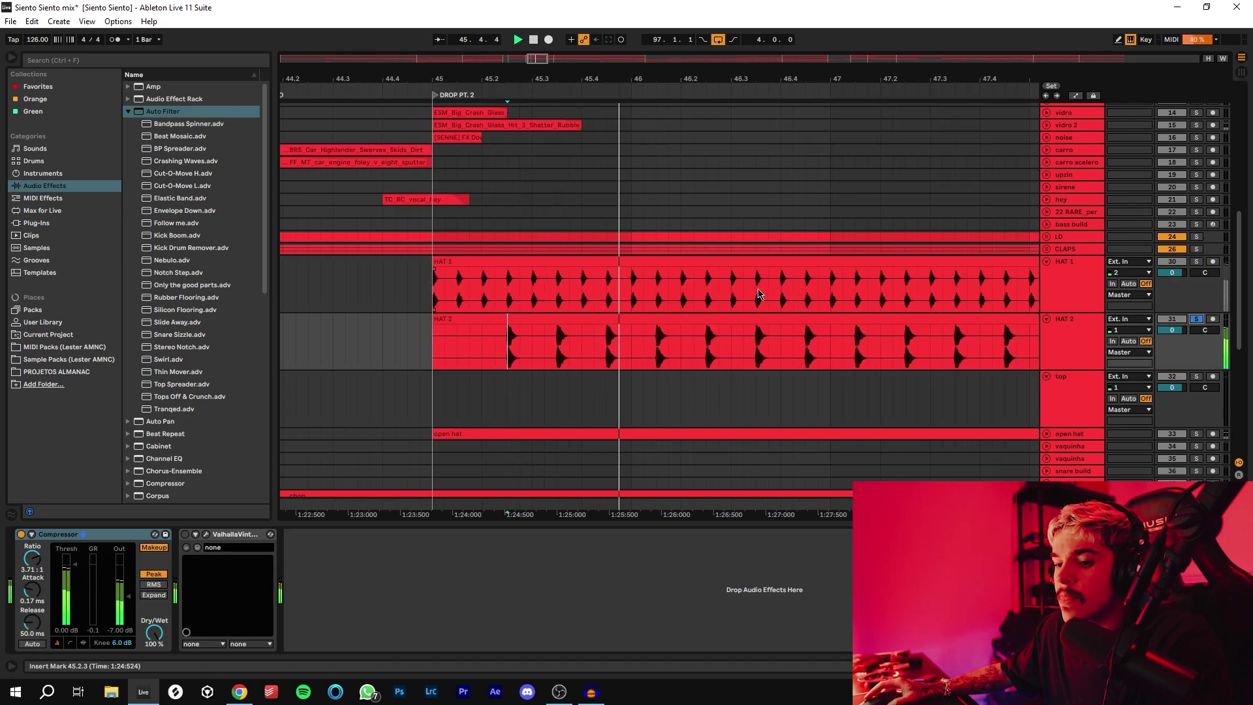
pyautogui.moveTo(537, 58); pyautogui.dragTo(558, 44)
pyautogui.keyDown('ctrl'); pyautogui.click(1196, 262); pyautogui.keyUp('ctrl')
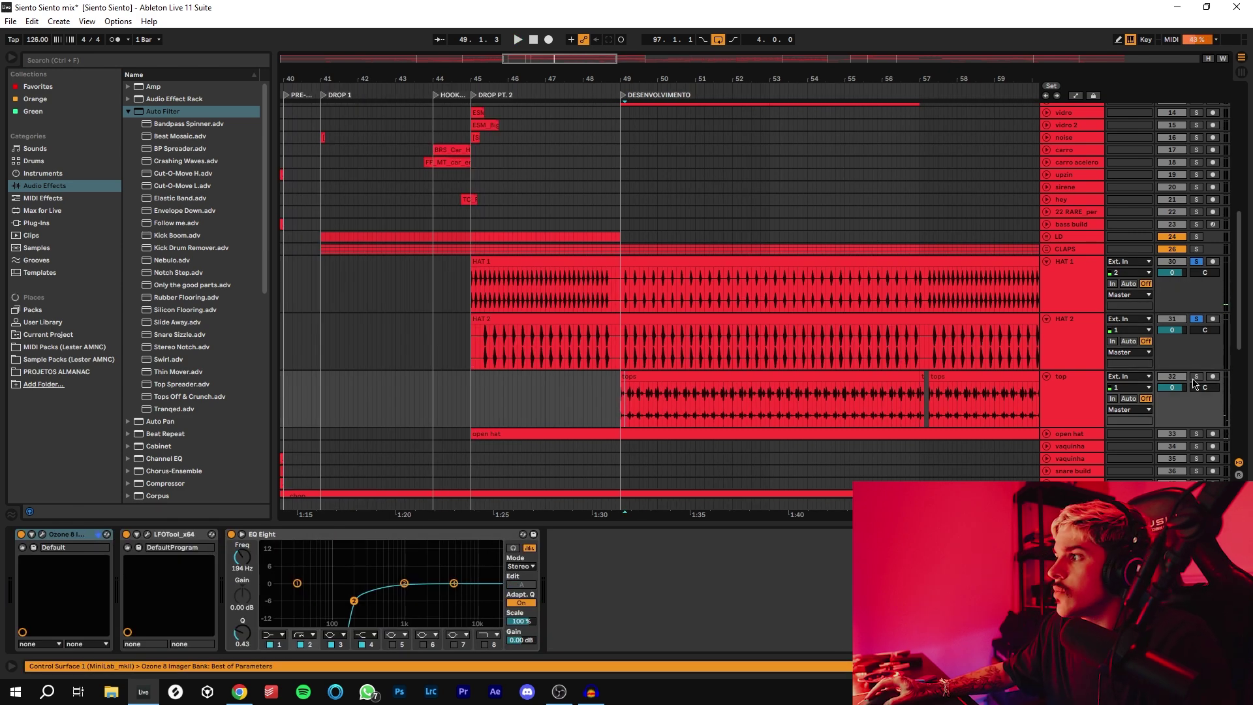
# Play the soloed top track from DESENVOLVIMENTO, adding HAT 2, HAT 1 and the expanded open hat track to the solo.
pyautogui.moveTo(563, 58); pyautogui.dragTo(574, 45)
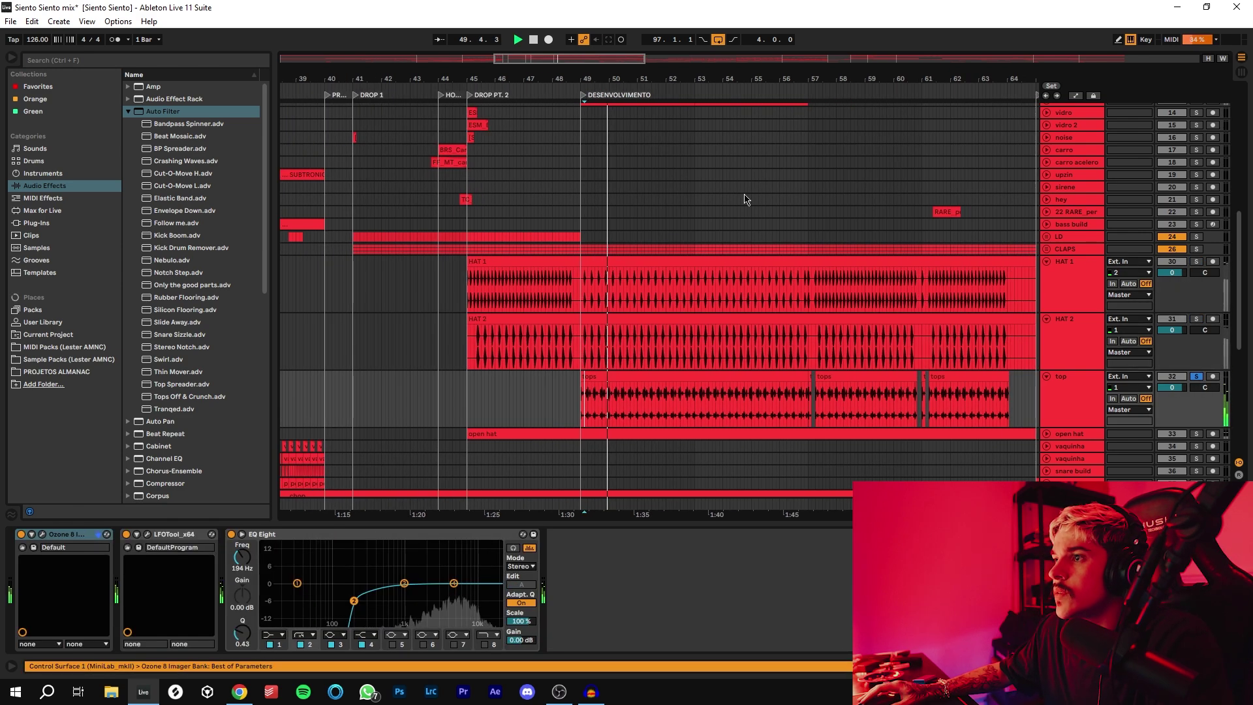
pyautogui.scroll(-2, 664, 306)
pyautogui.scroll(-1, 663, 306)
pyautogui.keyDown('ctrl'); pyautogui.click(1196, 228); pyautogui.keyUp('ctrl')
pyautogui.keyDown('ctrl'); pyautogui.click(1198, 171); pyautogui.keyUp('ctrl')
pyautogui.click(1047, 342)
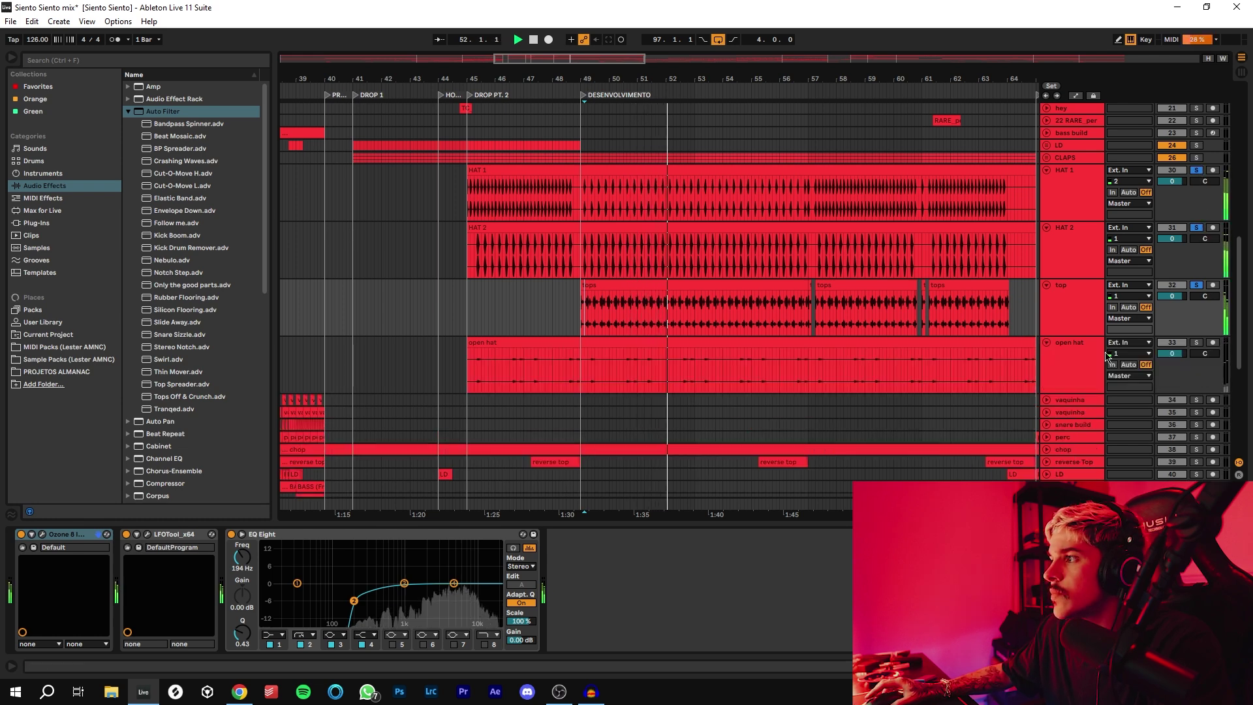
pyautogui.keyDown('ctrl'); pyautogui.click(1199, 343); pyautogui.keyUp('ctrl')
# Expand and solo the chop track, and listen to its part in the INTRO section.
pyautogui.scroll(-1, 693, 370)
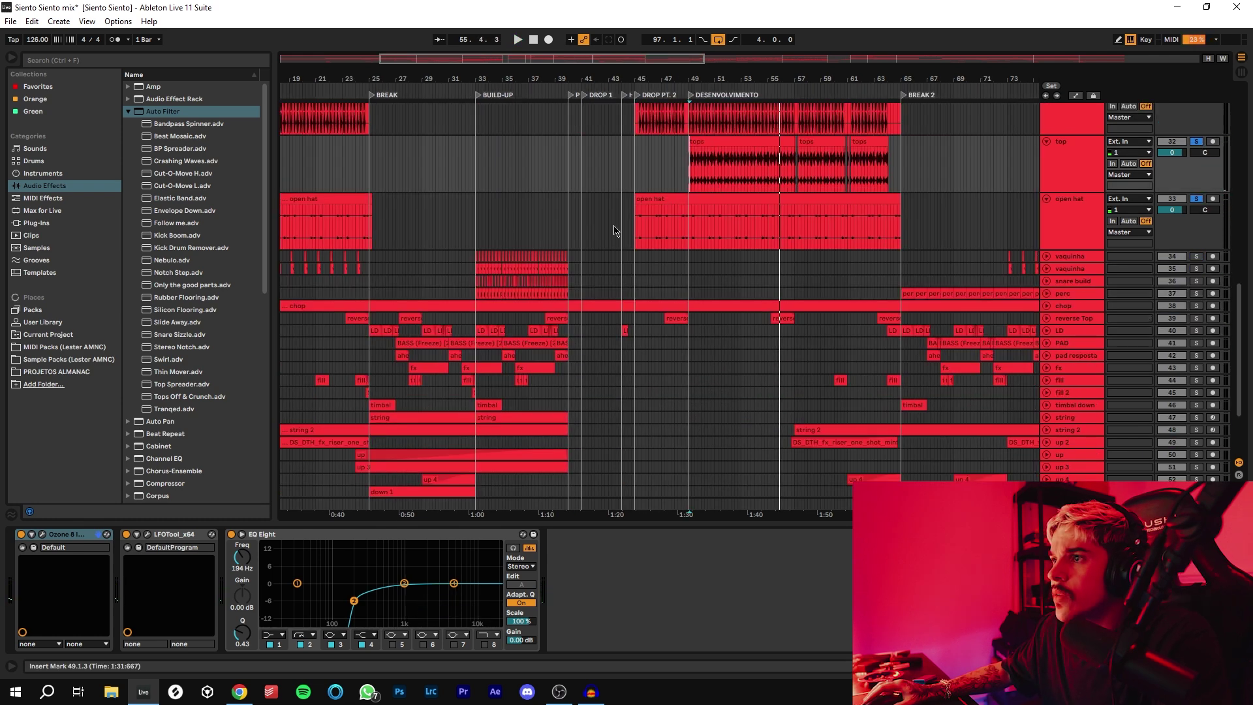
pyautogui.click(561, 303)
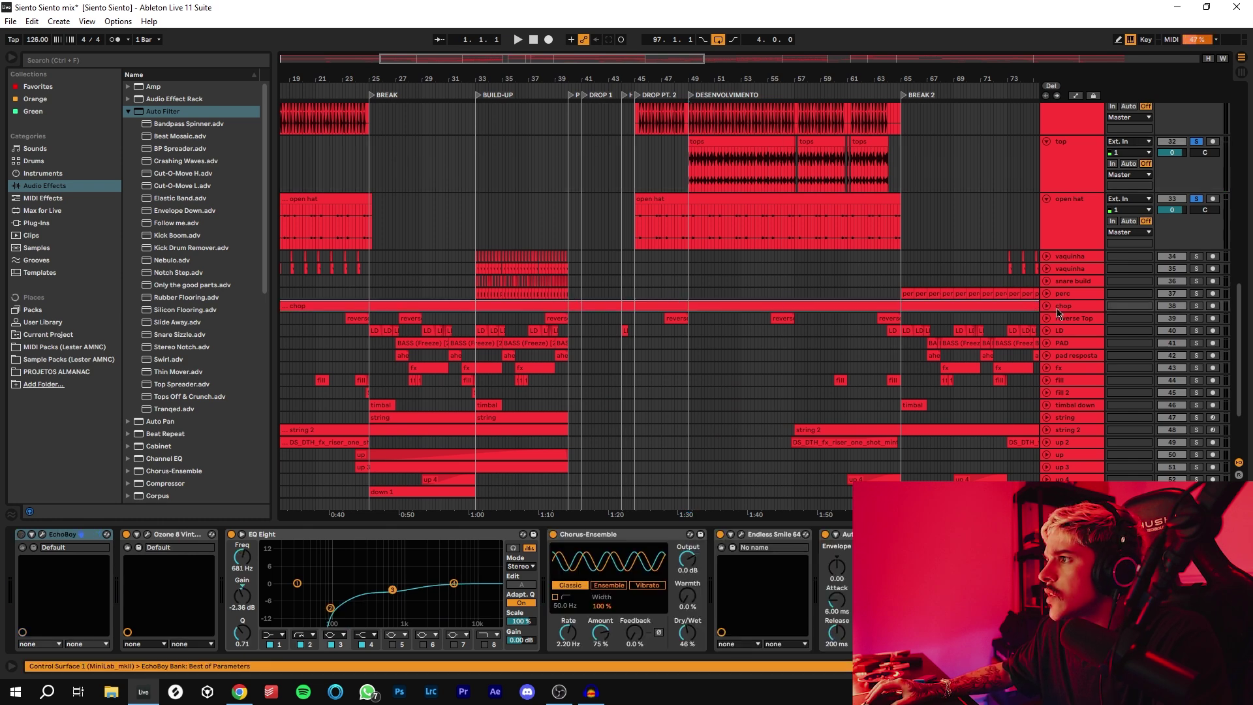
pyautogui.click(1047, 306)
pyautogui.click(1196, 306)
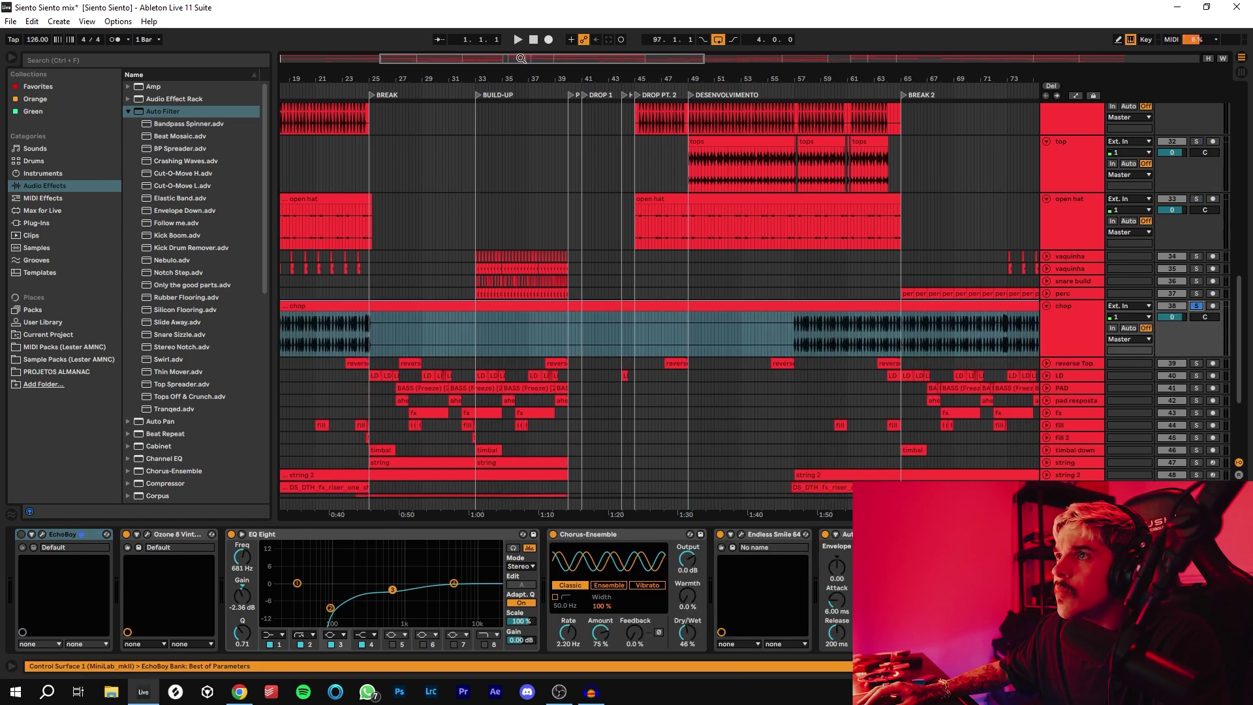
pyautogui.moveTo(521, 58); pyautogui.dragTo(489, 70)
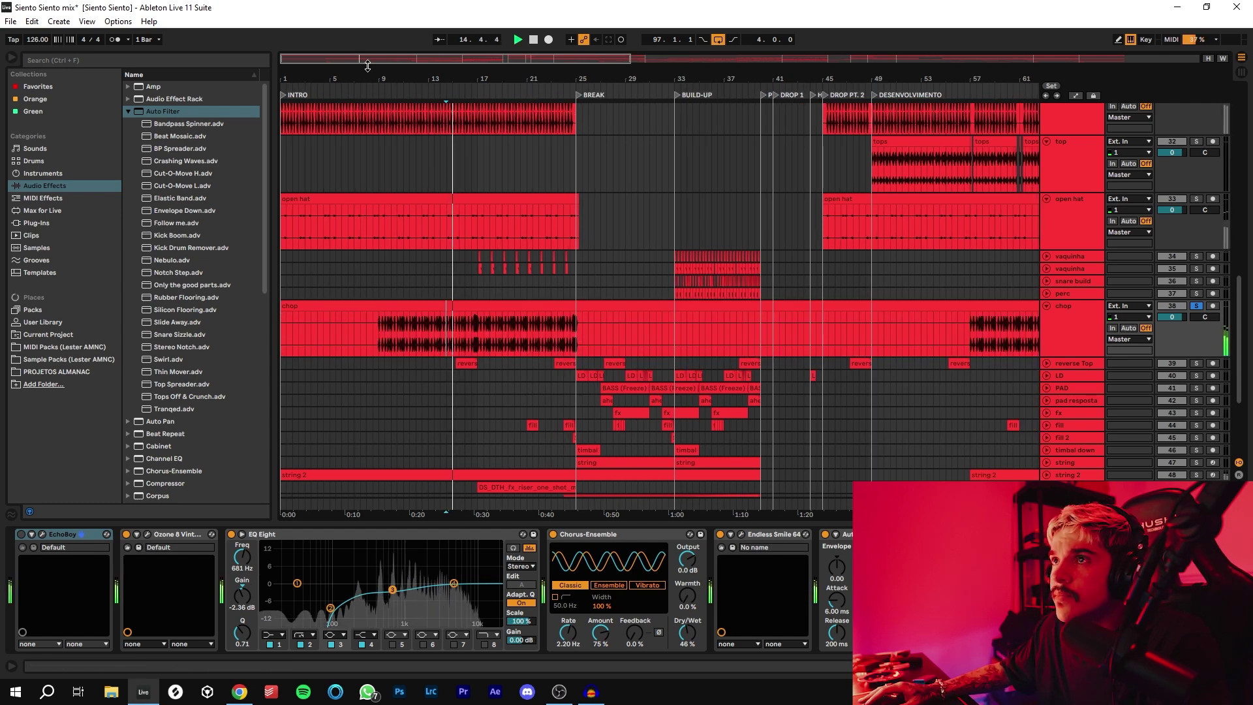
pyautogui.moveTo(365, 60); pyautogui.dragTo(365, 97)
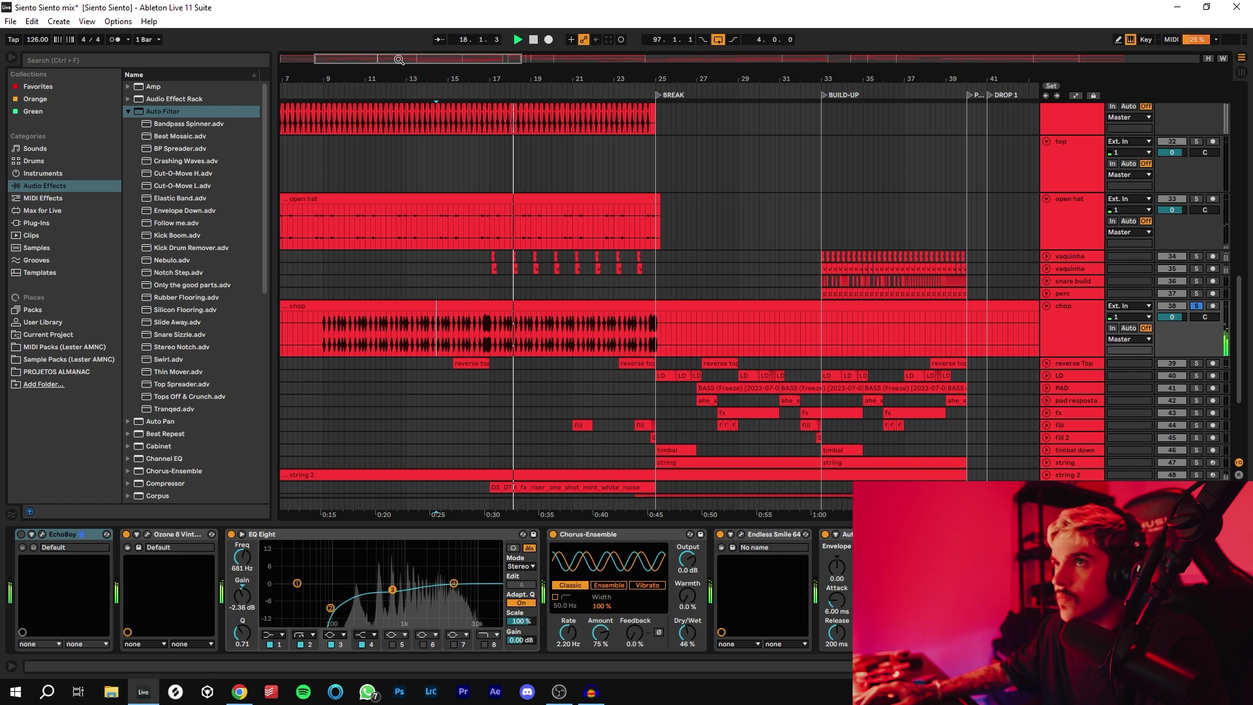
# Play the LD track soloed from just before BREAK, and expand the reverse Top, LD and PAD tracks.
pyautogui.click(584, 349)
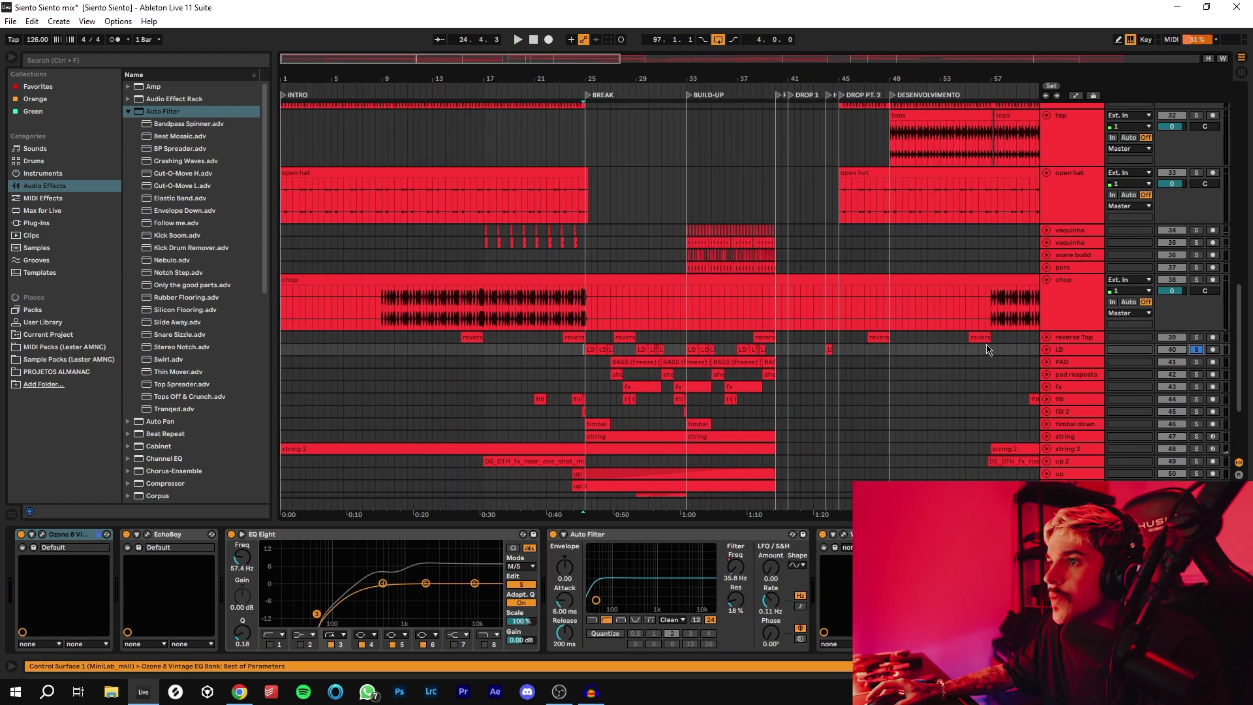
pyautogui.press('+')
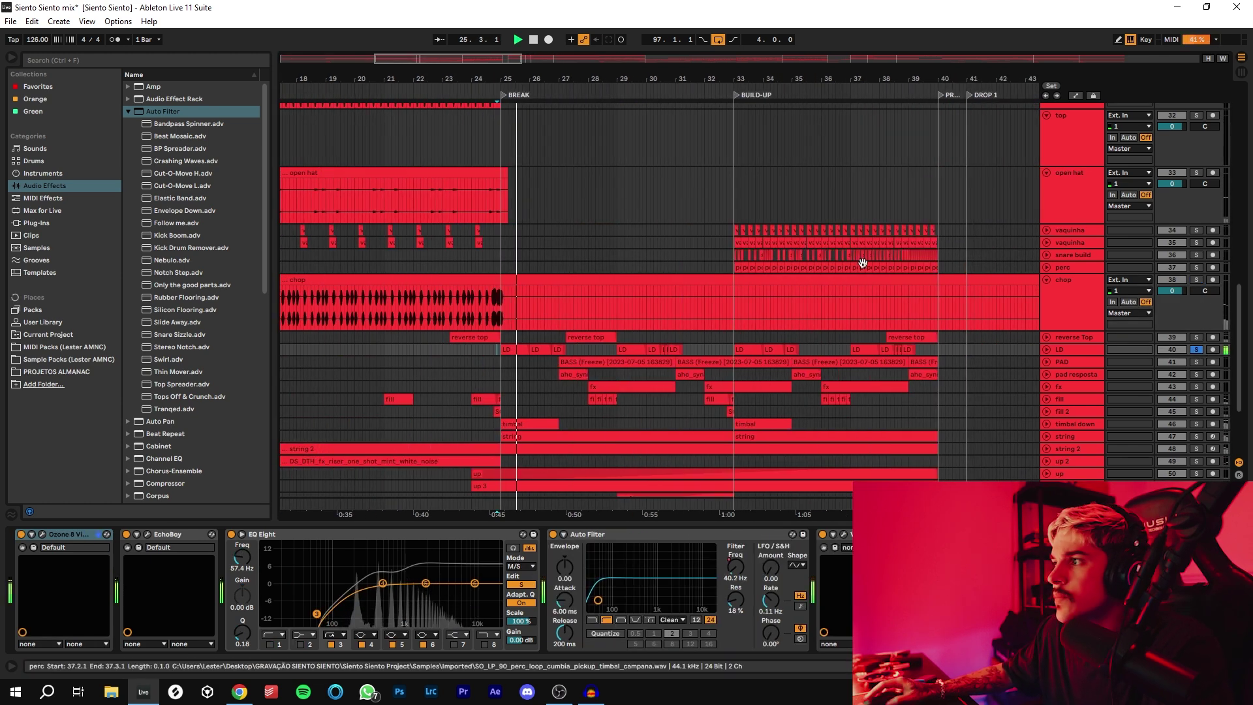
pyautogui.click(1047, 337)
pyautogui.click(1046, 395)
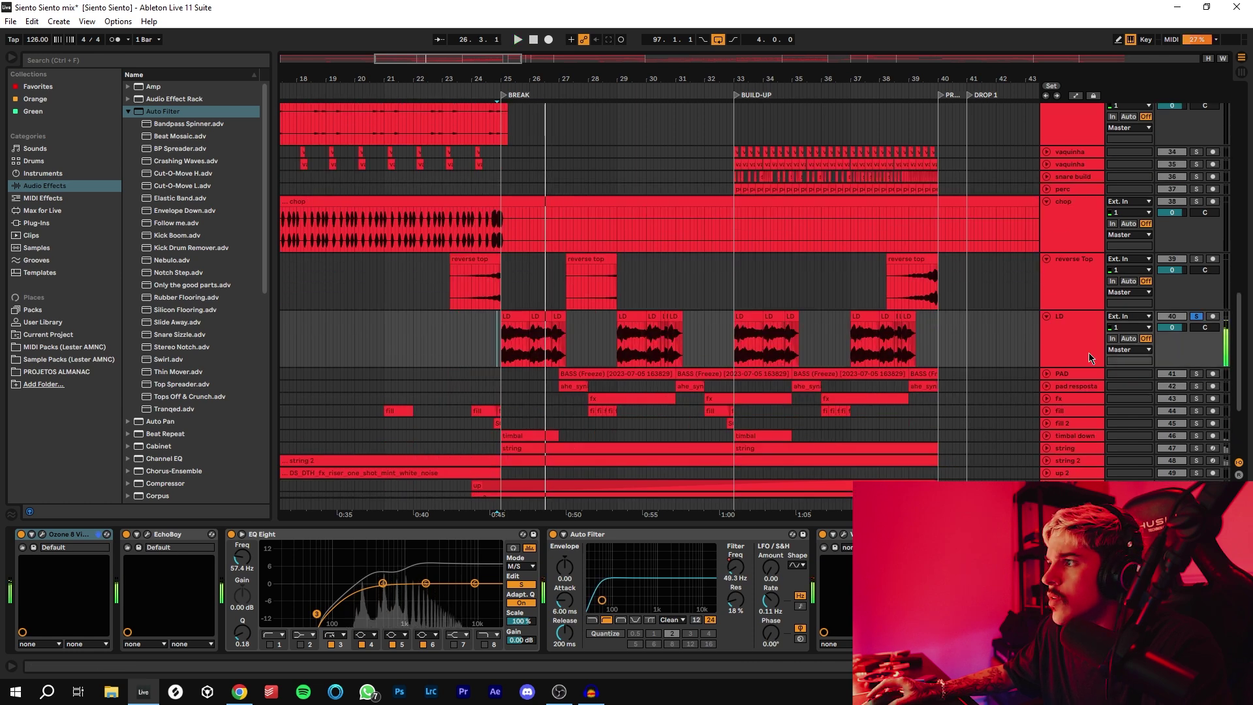
pyautogui.click(1070, 374)
pyautogui.click(1047, 373)
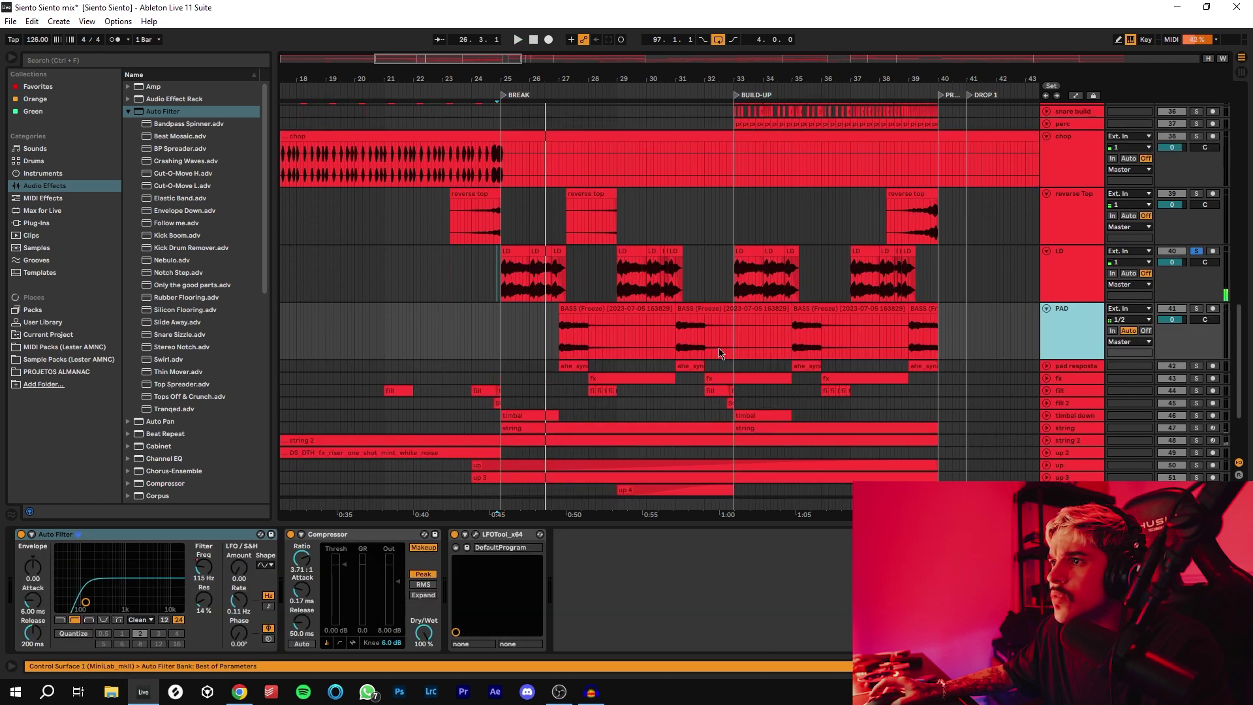
# Try extending the first LD clip at BREAK to 27.1.3 over the following clips, play it, and restore the original clips.
pyautogui.click(496, 333)
pyautogui.moveTo(428, 57); pyautogui.dragTo(427, 137)
pyautogui.click(536, 252)
pyautogui.moveTo(575, 252); pyautogui.dragTo(718, 254)
pyautogui.press('space')
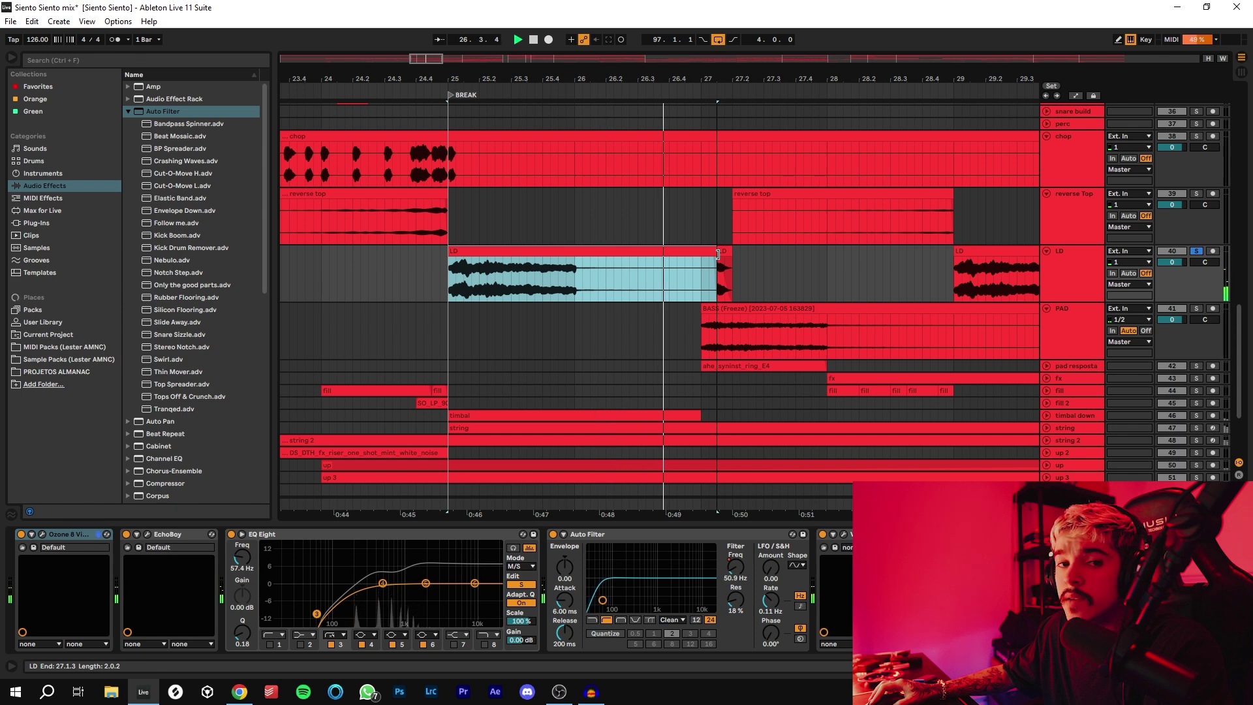
pyautogui.moveTo(717, 255); pyautogui.dragTo(576, 254)
pyautogui.press('space')
# Play the soloed LD track from the start of BREAK at 25.1.1.
pyautogui.click(454, 274)
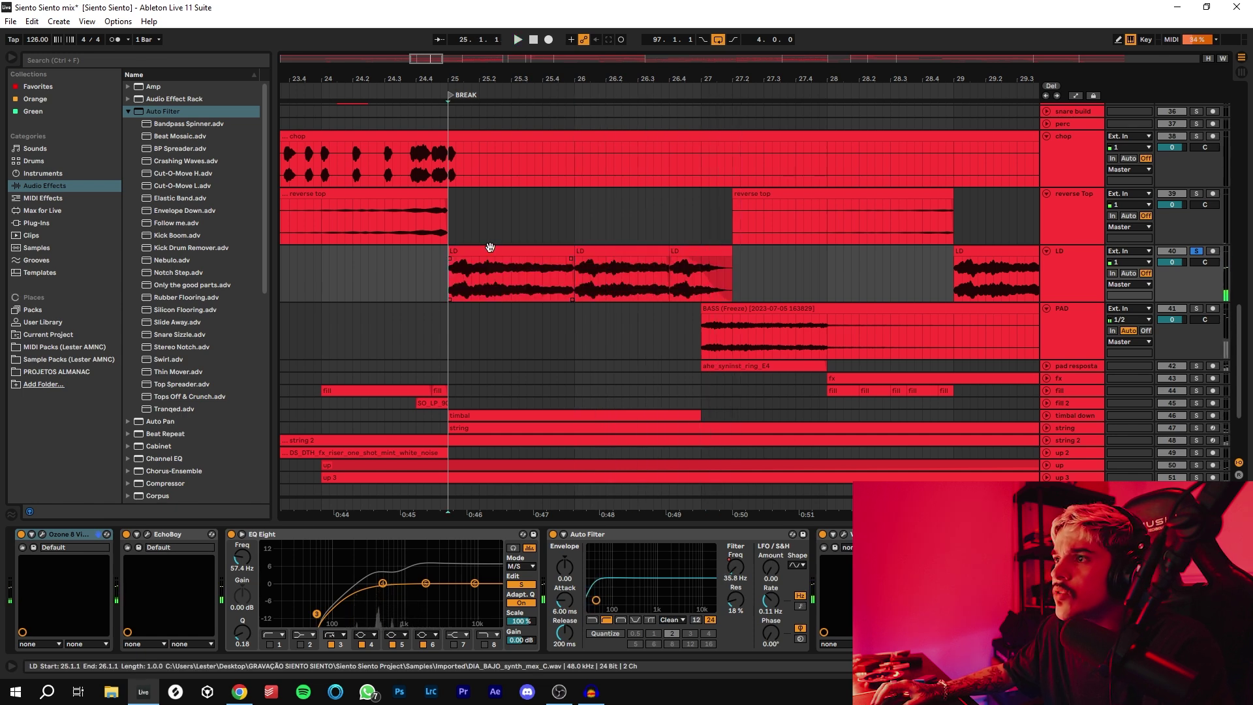
pyautogui.moveTo(420, 58); pyautogui.dragTo(422, 38)
pyautogui.press('space')
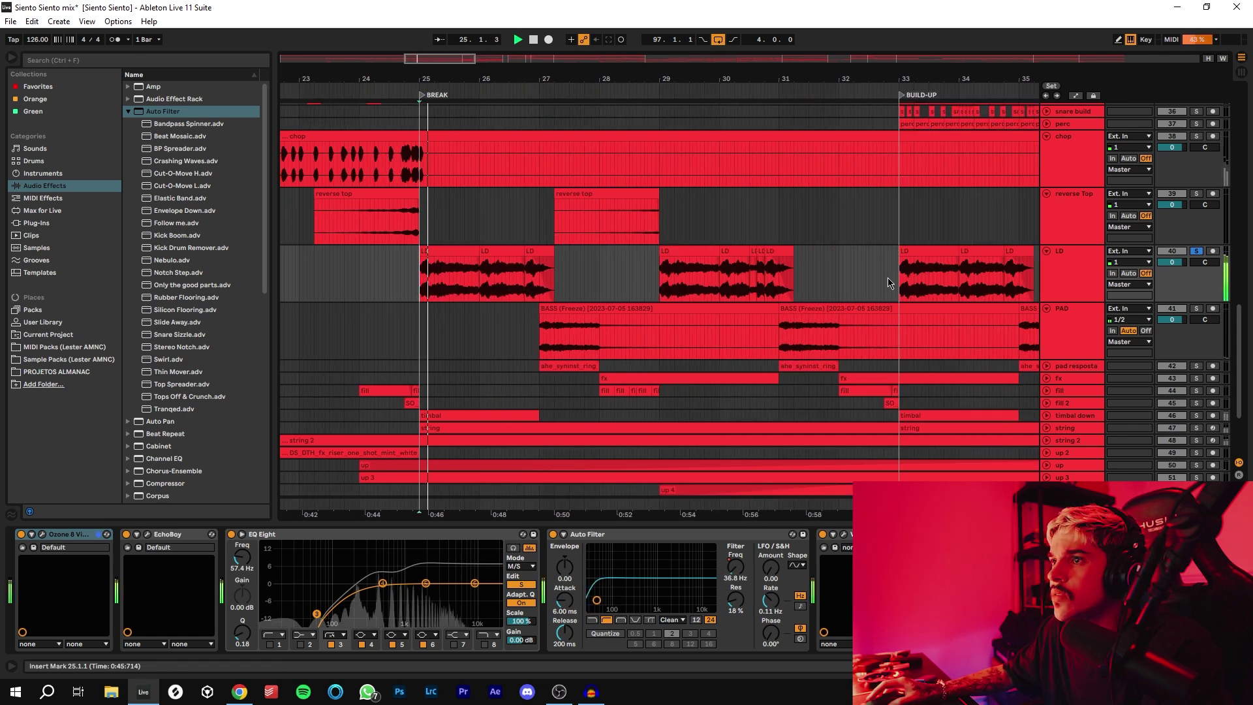
# Inspect the first three LD clips at BREAK one by one and open the pitch envelope in the clip view.
pyautogui.doubleClick(462, 251)
pyautogui.click(499, 251)
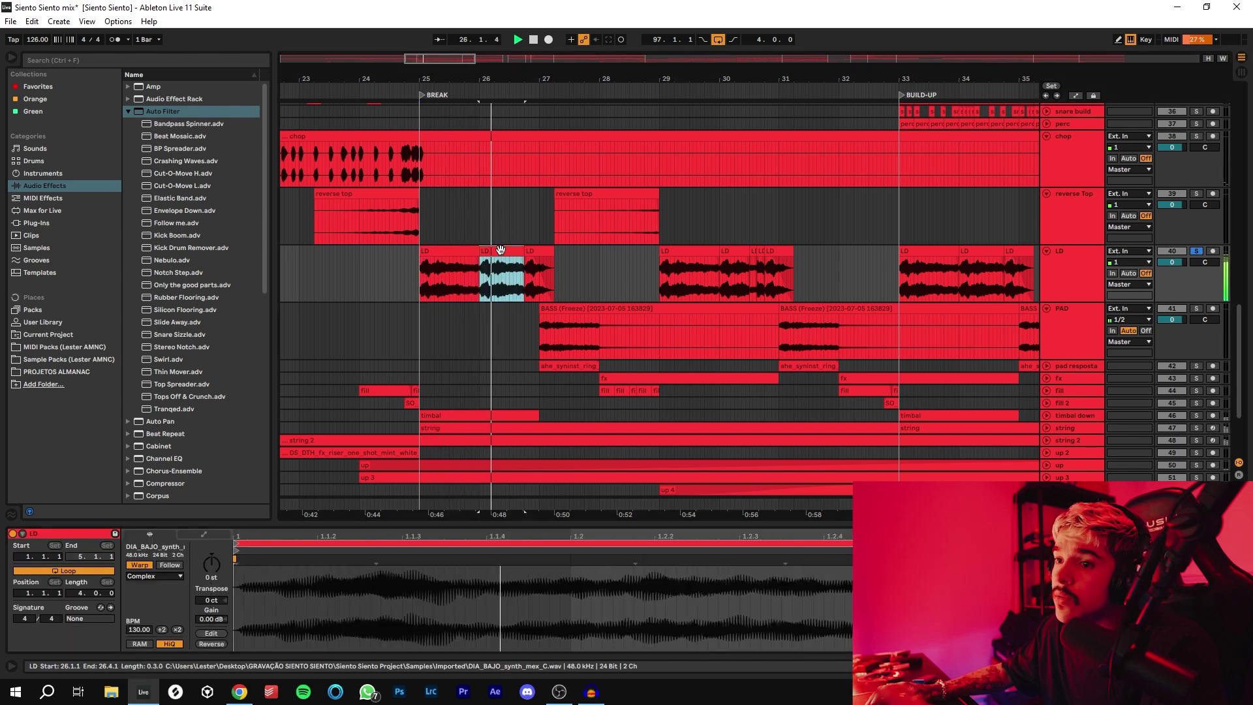
pyautogui.click(541, 251)
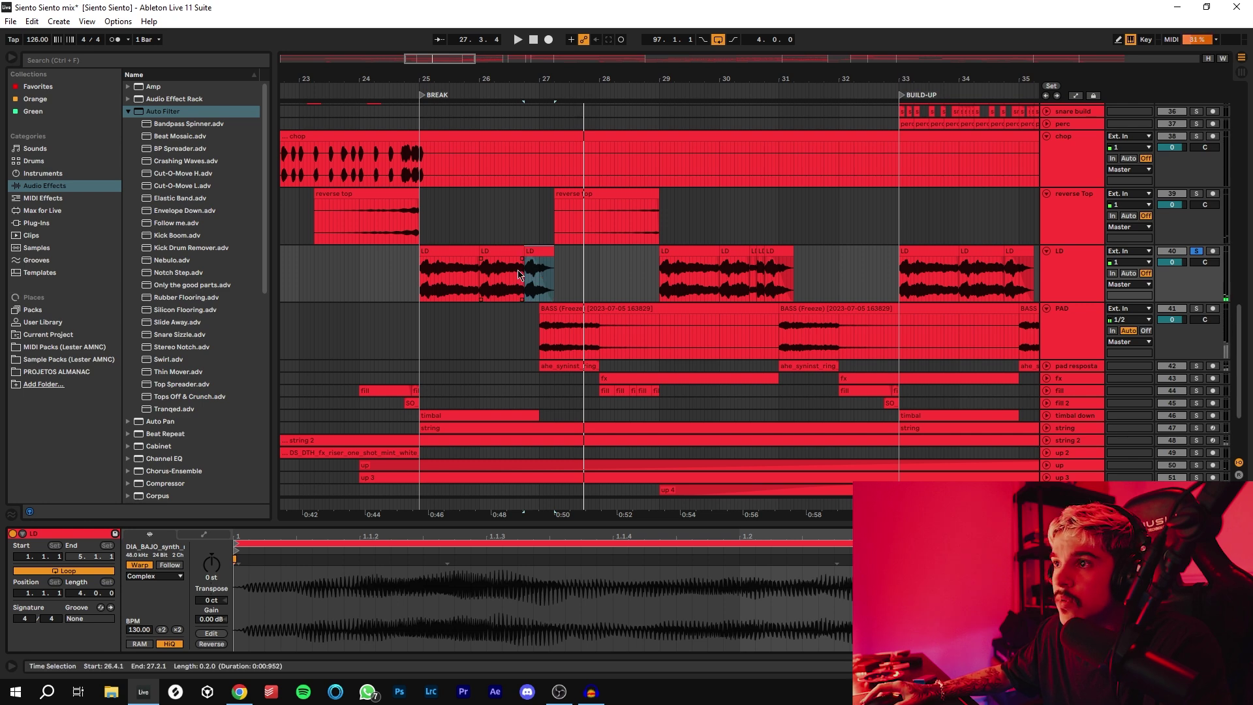
pyautogui.scroll(3, 519, 275)
pyautogui.click(203, 534)
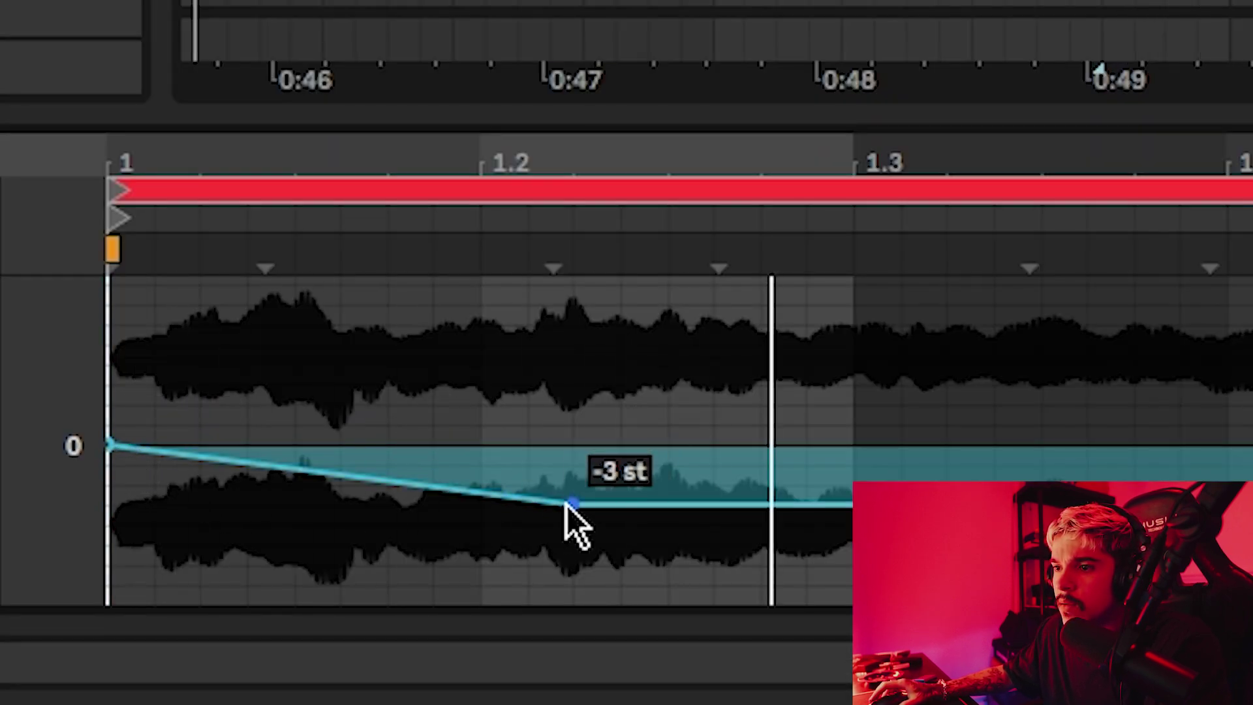
# Stop the LD playback, select the BASS (Freeze) clip at 27.1.1 and solo the PAD track.
pyautogui.press('space')
pyautogui.click(824, 310)
pyautogui.press('space')
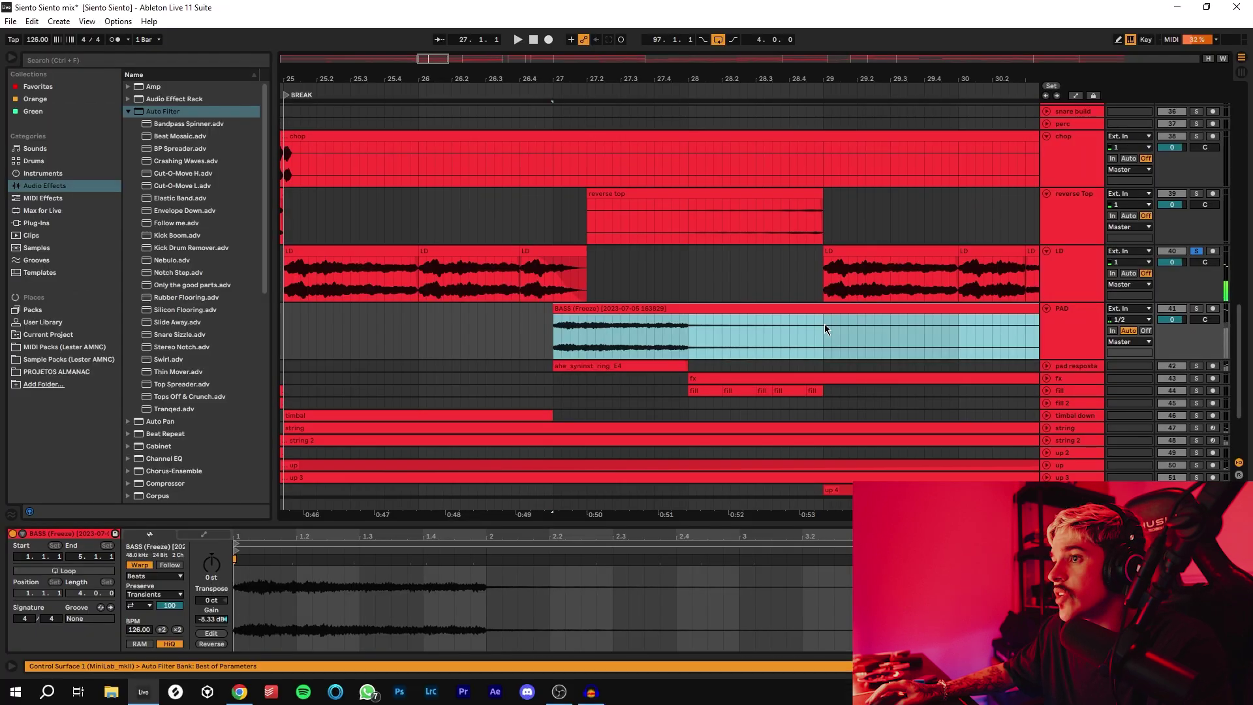
pyautogui.click(1198, 310)
pyautogui.scroll(-1, 727, 319)
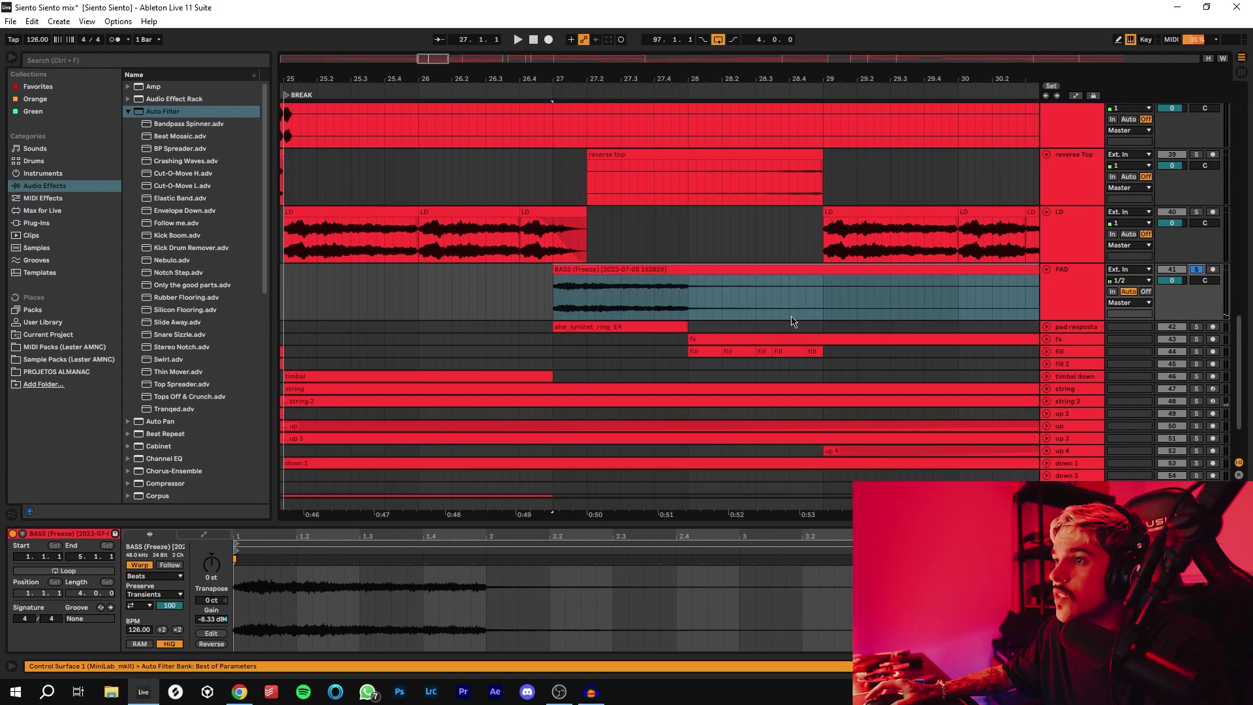
# Expand the pad resposta track and play it soloed together with PAD from 27.1.1.
pyautogui.click(1046, 326)
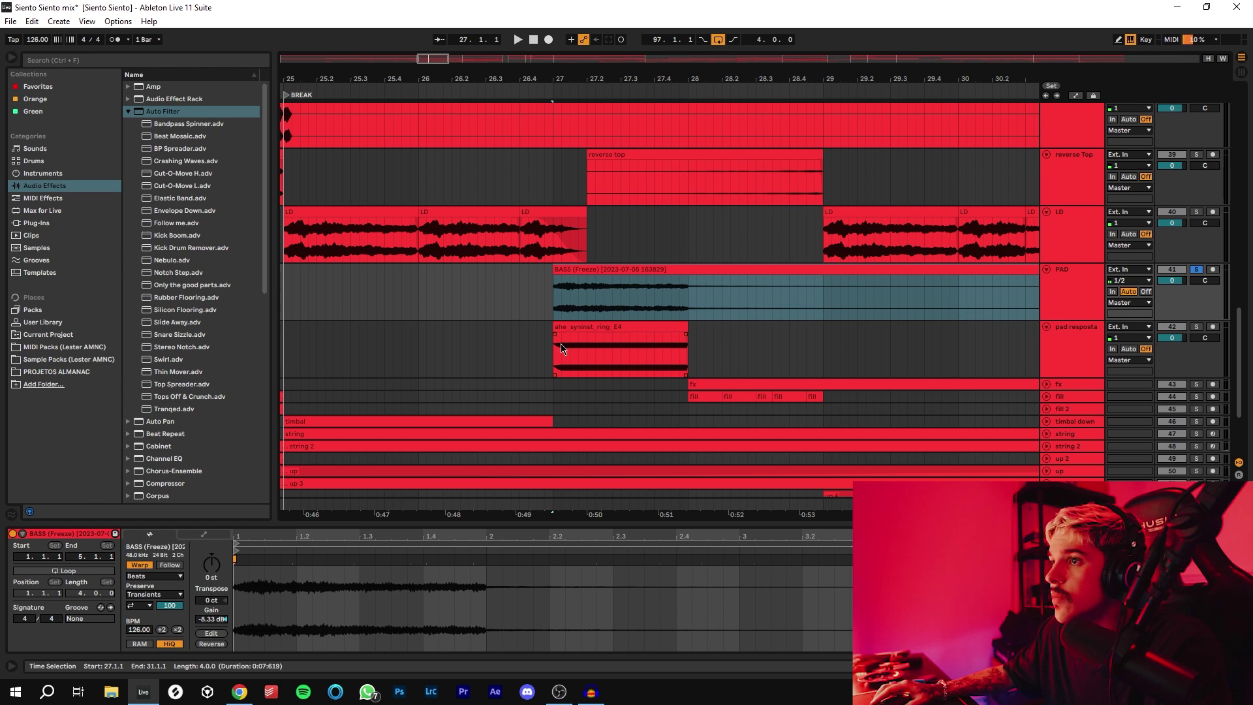
pyautogui.keyDown('shift'); pyautogui.click(550, 364); pyautogui.keyUp('shift')
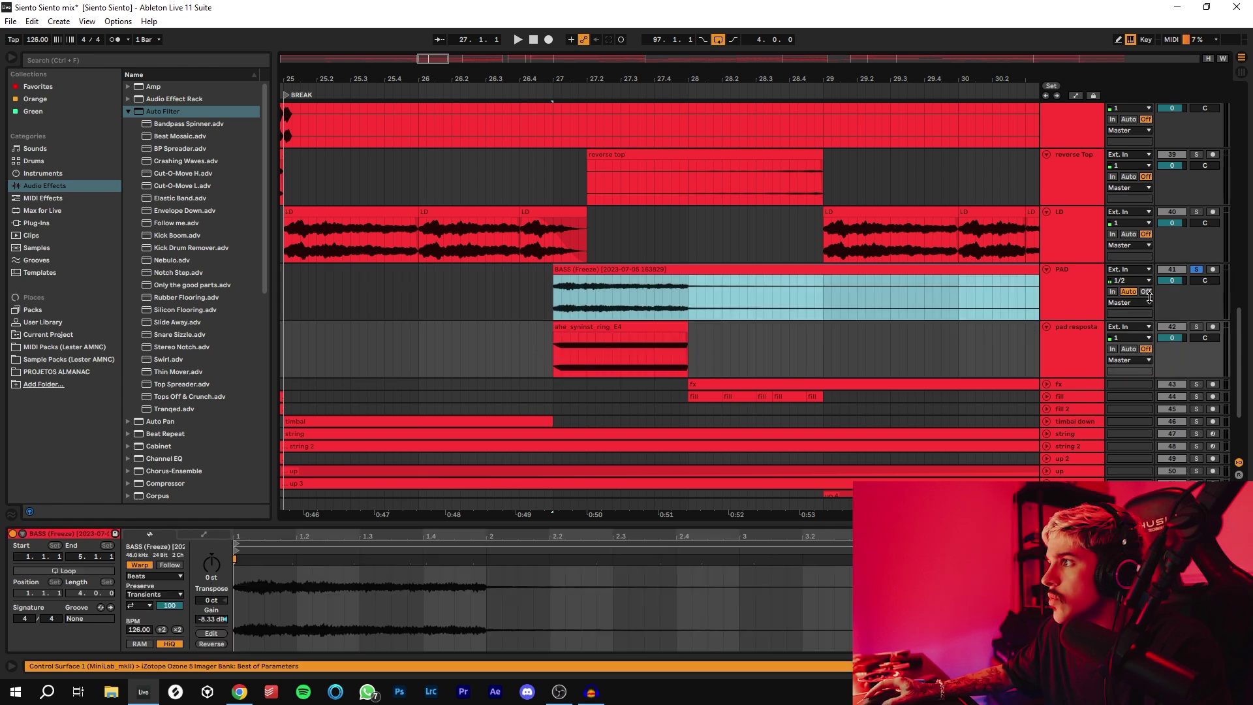
pyautogui.click(1196, 327)
pyautogui.press('space')
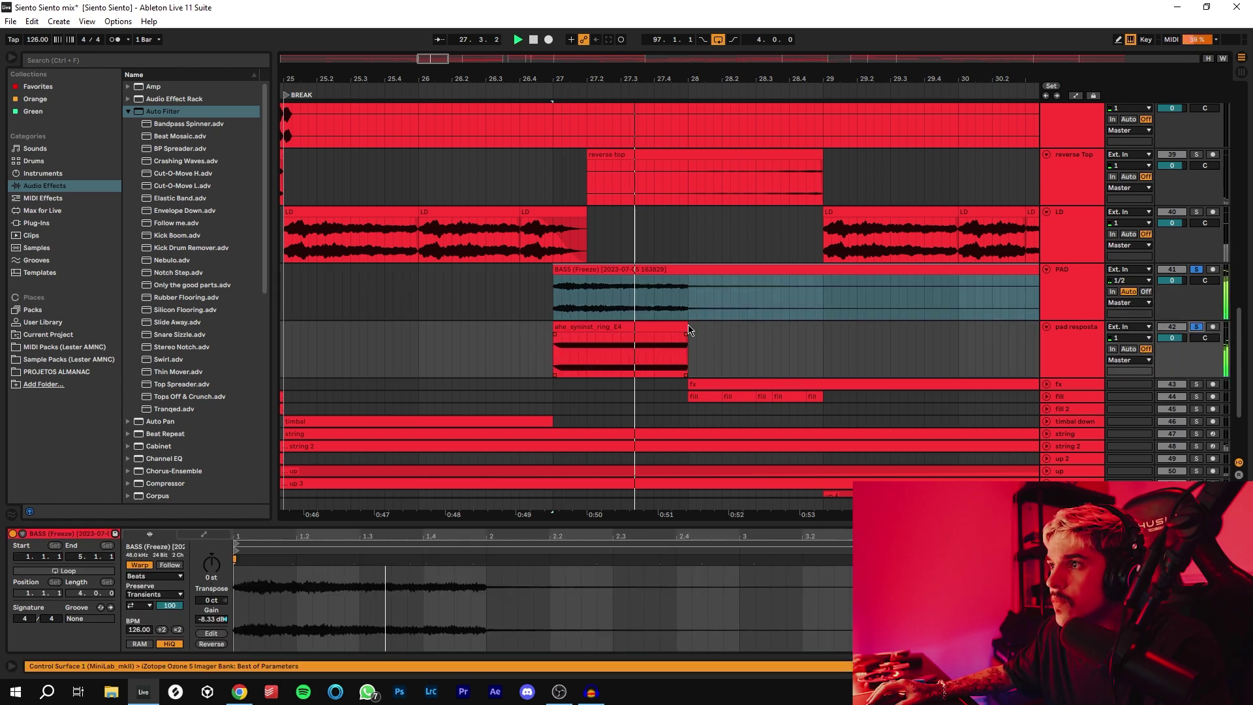
# Select the ahe_syninst_ring_E4 clip at 27.1.1 and solo only the pad resposta track.
pyautogui.click(552, 295)
pyautogui.press('space')
pyautogui.click(563, 300)
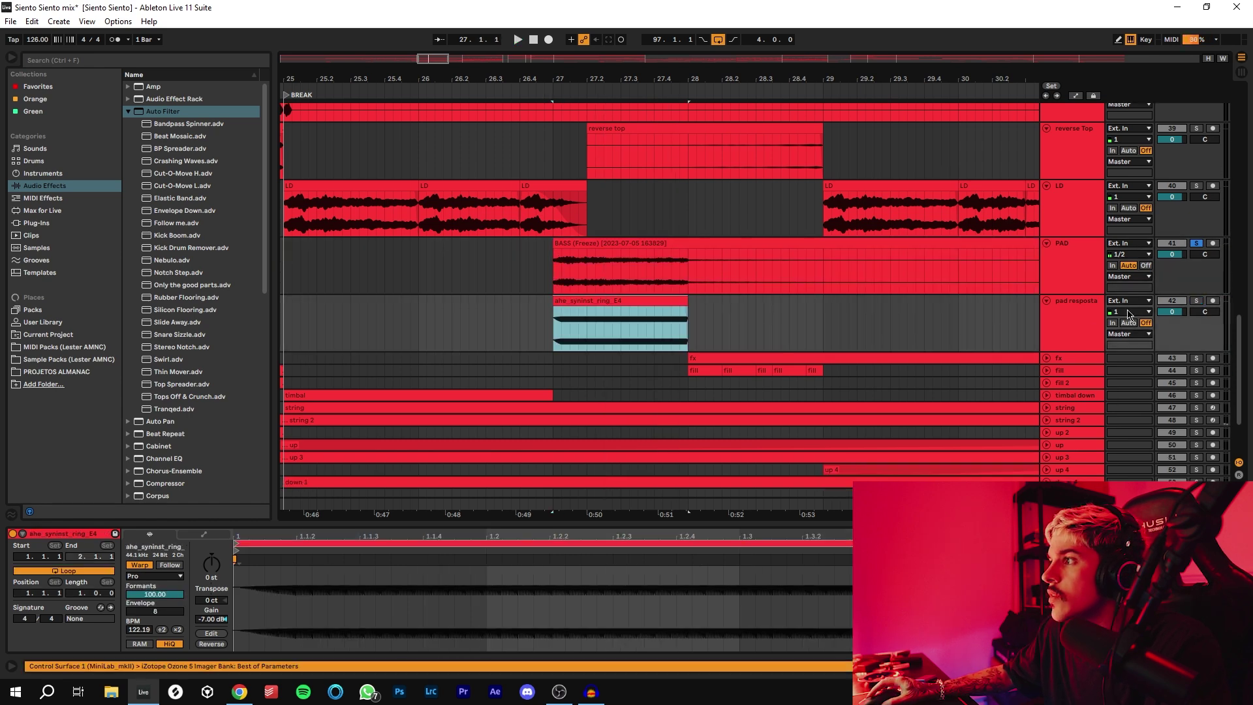
pyautogui.click(1200, 302)
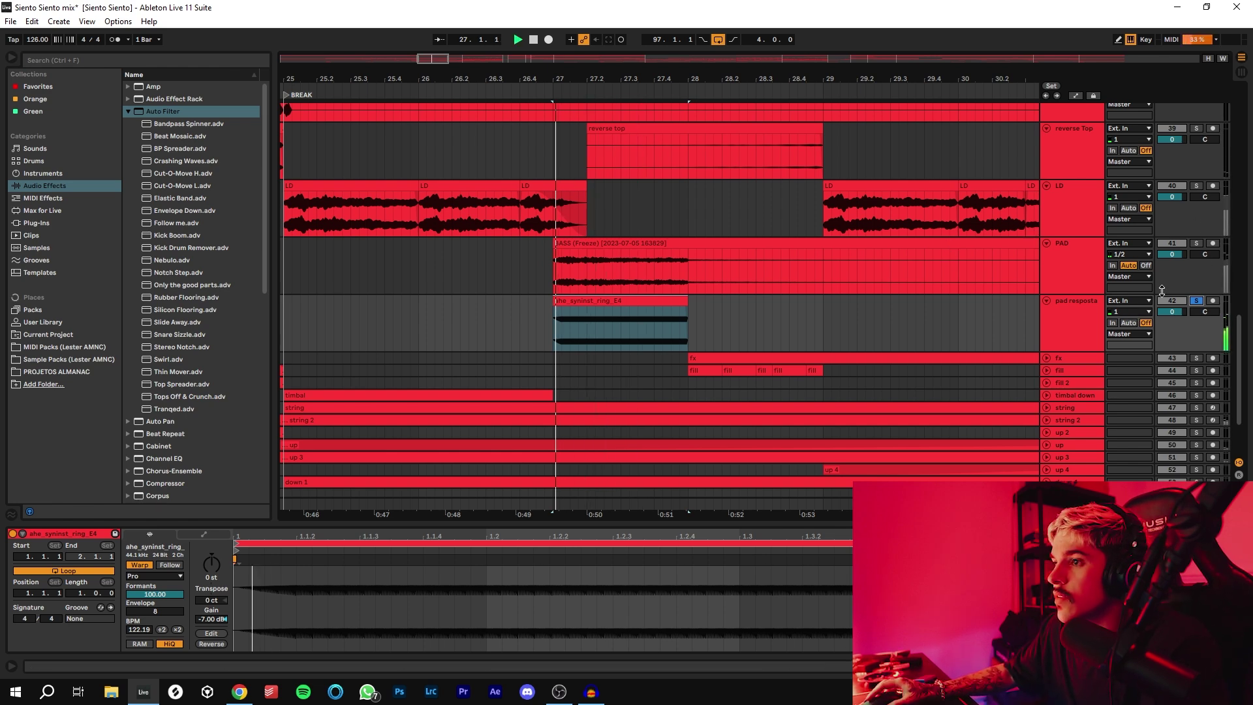
# Play the PAD track soloed from 27.1.1 and compare it with pad resposta.
pyautogui.click(1195, 243)
pyautogui.press('space')
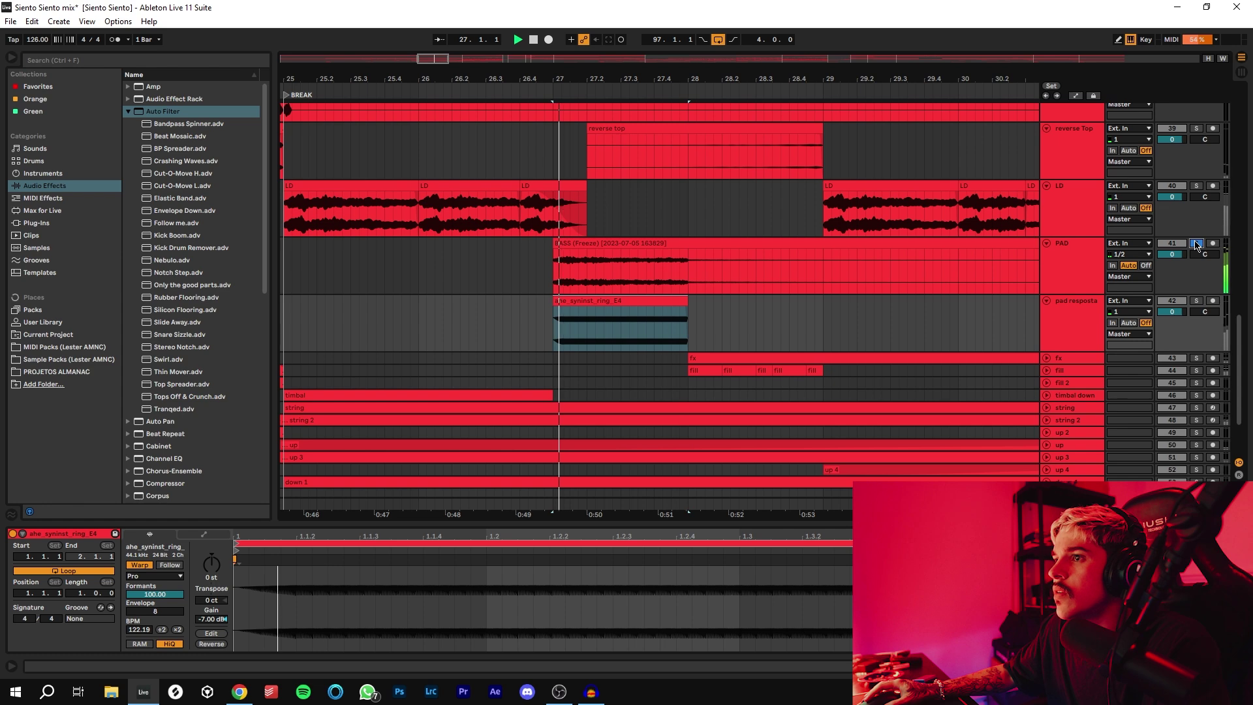
pyautogui.press('space')
pyautogui.press('space')
pyautogui.click(1198, 303)
pyautogui.press('space')
# Expand the fx and fill tracks and play them soloed from 28.1.1.
pyautogui.moveTo(416, 61); pyautogui.dragTo(423, 59)
pyautogui.scroll(-1, 733, 261)
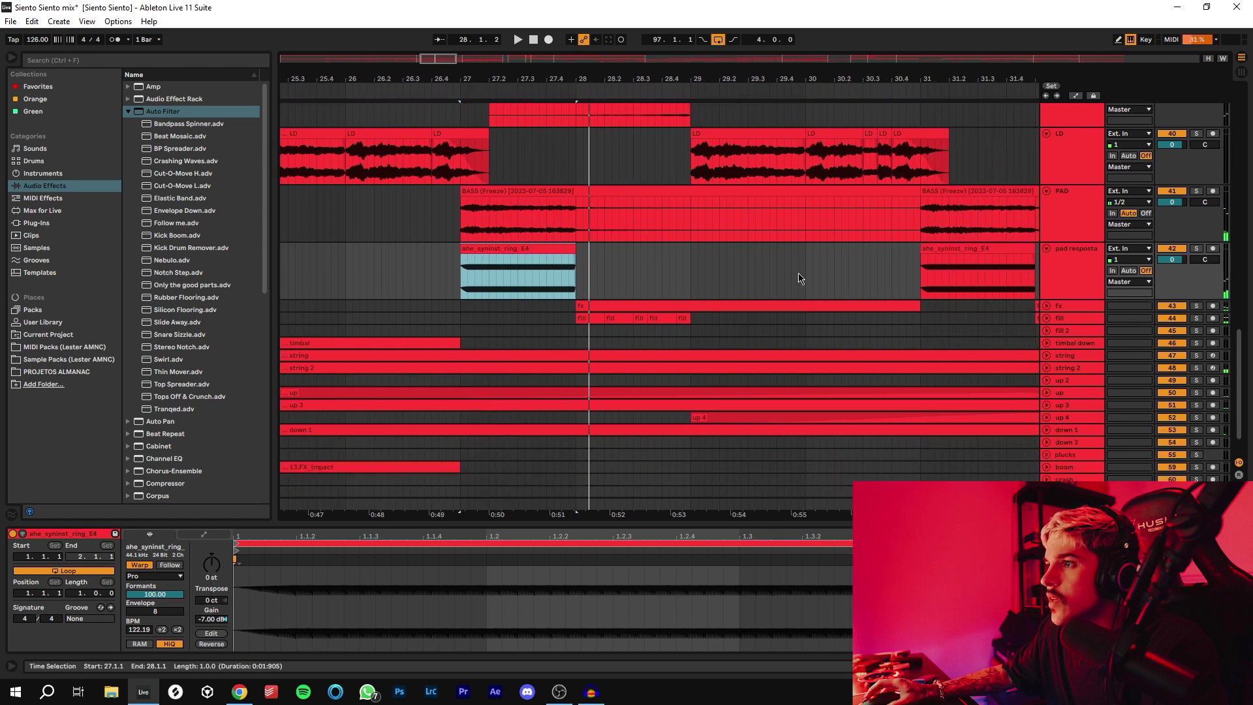
pyautogui.click(1046, 306)
pyautogui.click(1048, 363)
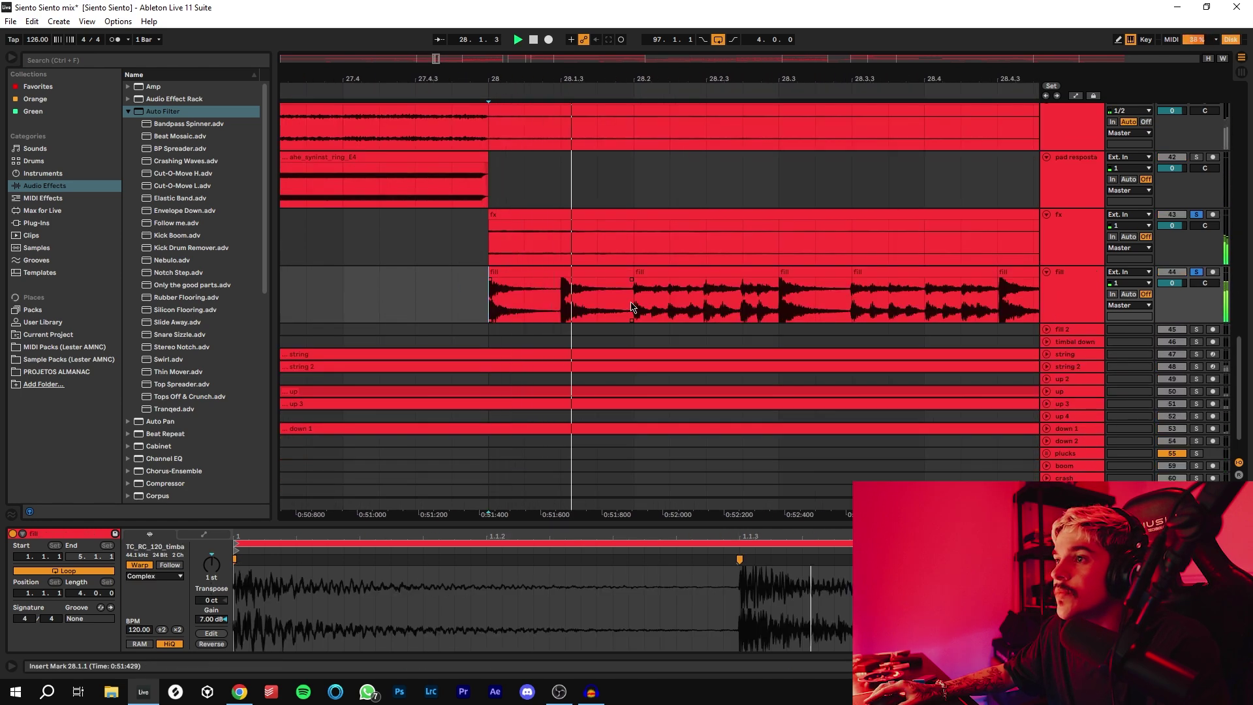
pyautogui.scroll(-3, 631, 308)
# Expand the timbal down and string tracks at BREAK, play string soloed from 25.1.1, and release its solo.
pyautogui.moveTo(435, 59); pyautogui.dragTo(446, 45)
pyautogui.scroll(-5, 506, 294)
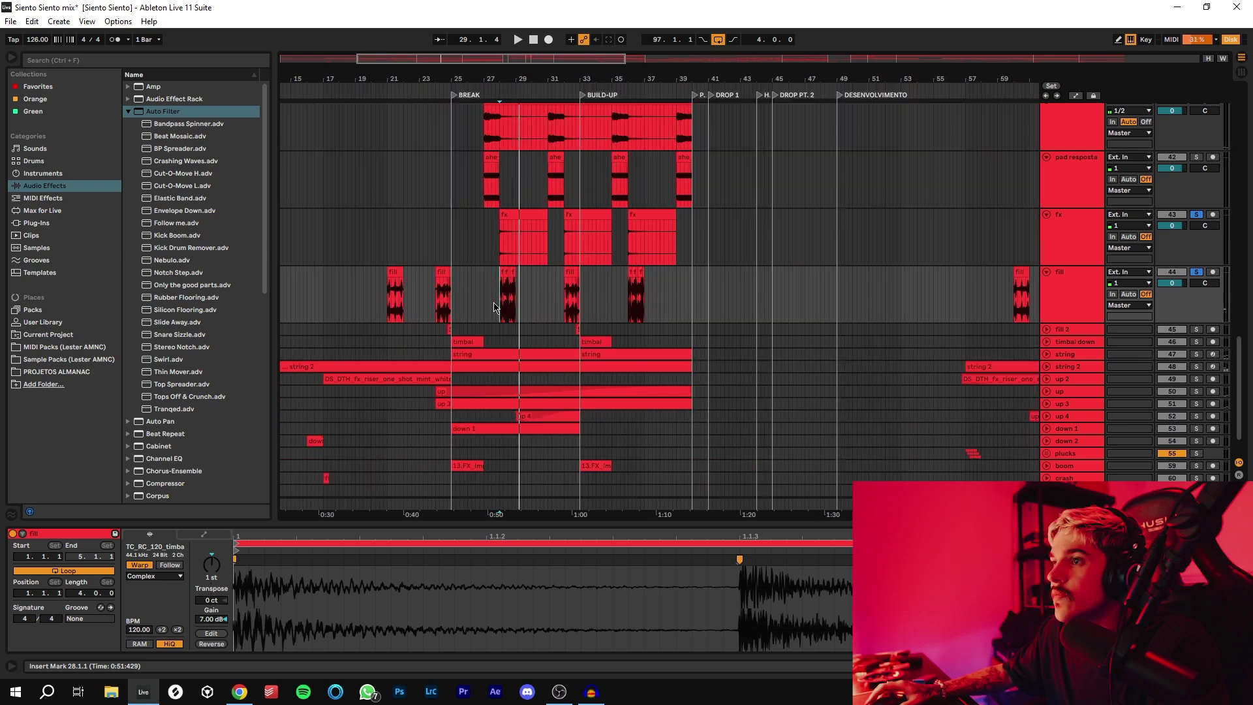
pyautogui.scroll(2, 510, 245)
pyautogui.click(381, 312)
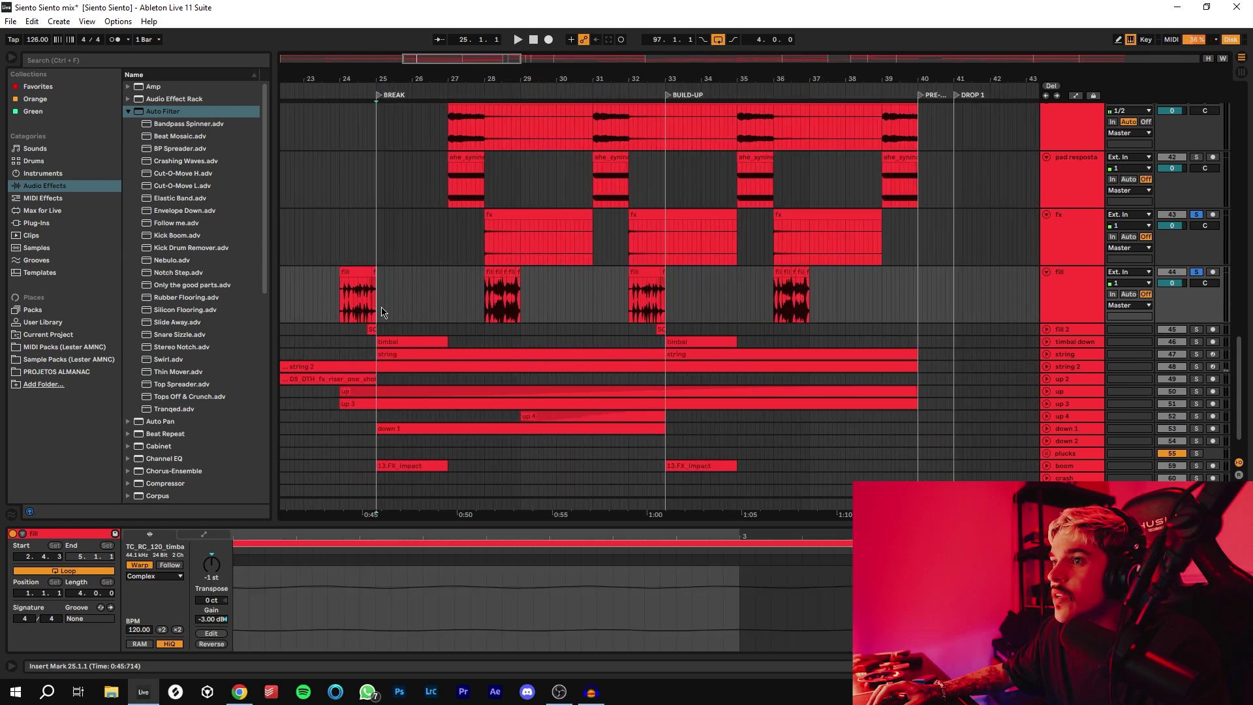
pyautogui.click(691, 344)
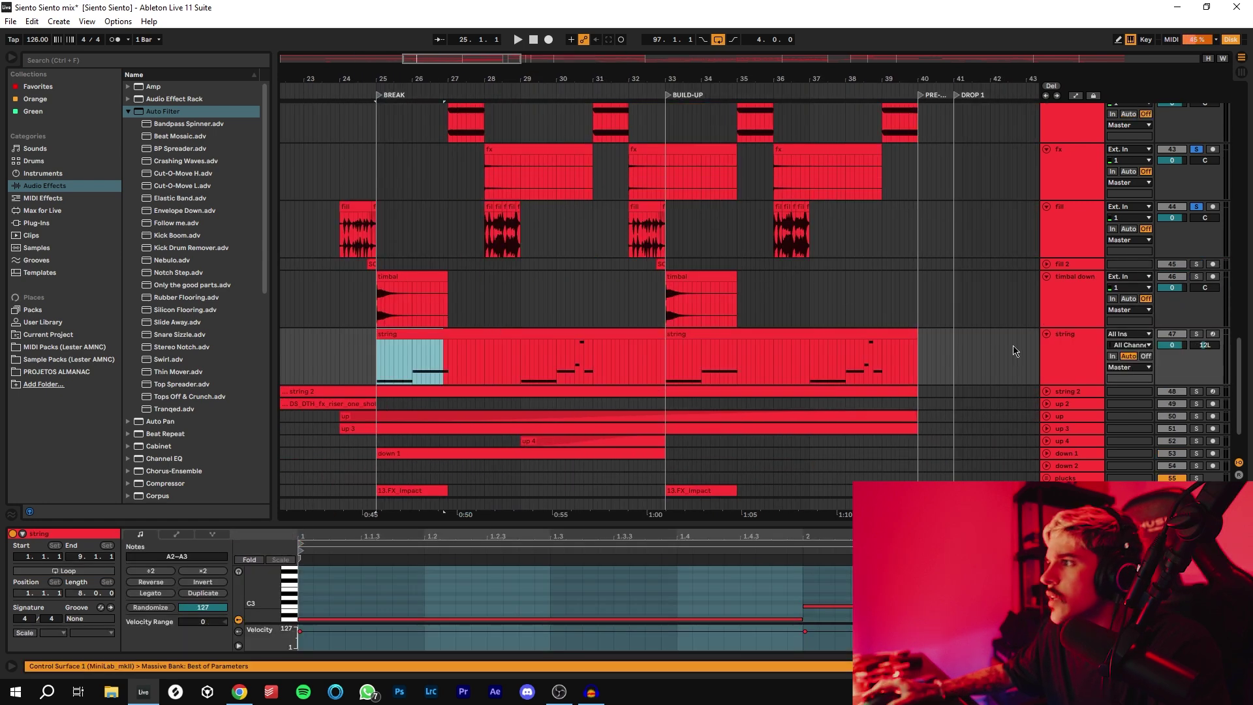
pyautogui.scroll(-1, 1015, 350)
pyautogui.click(1197, 296)
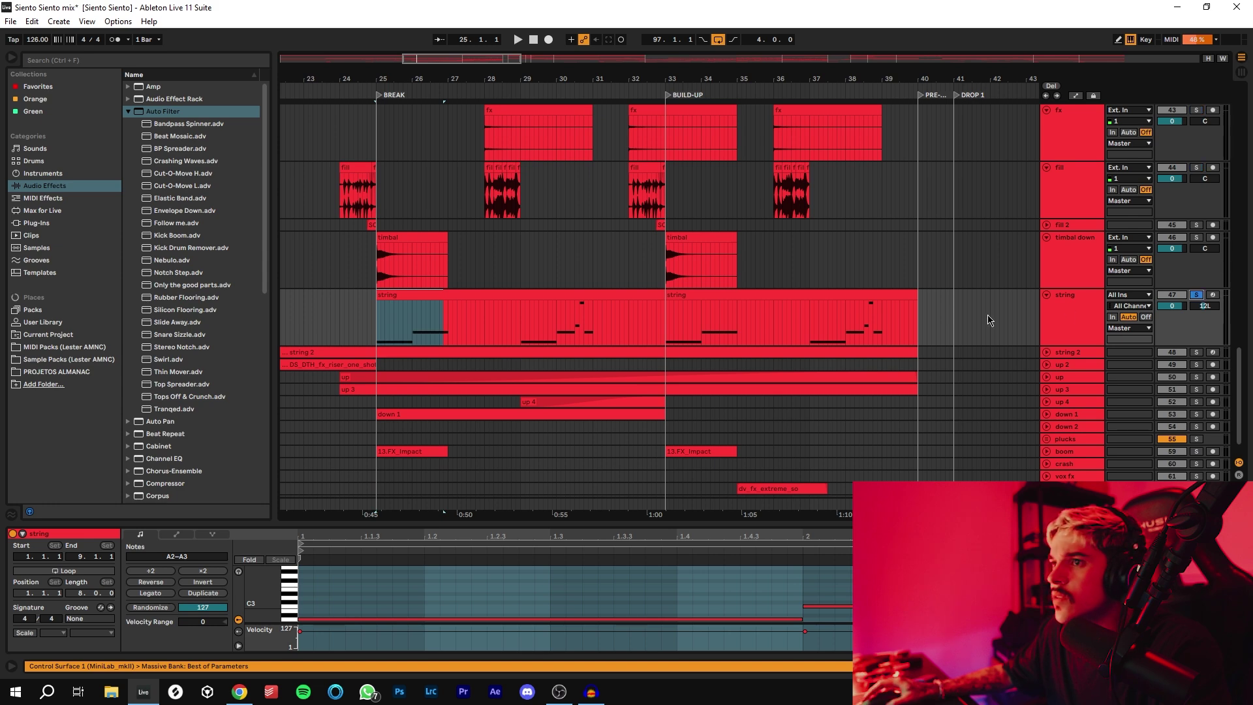
pyautogui.scroll(-1, 506, 310)
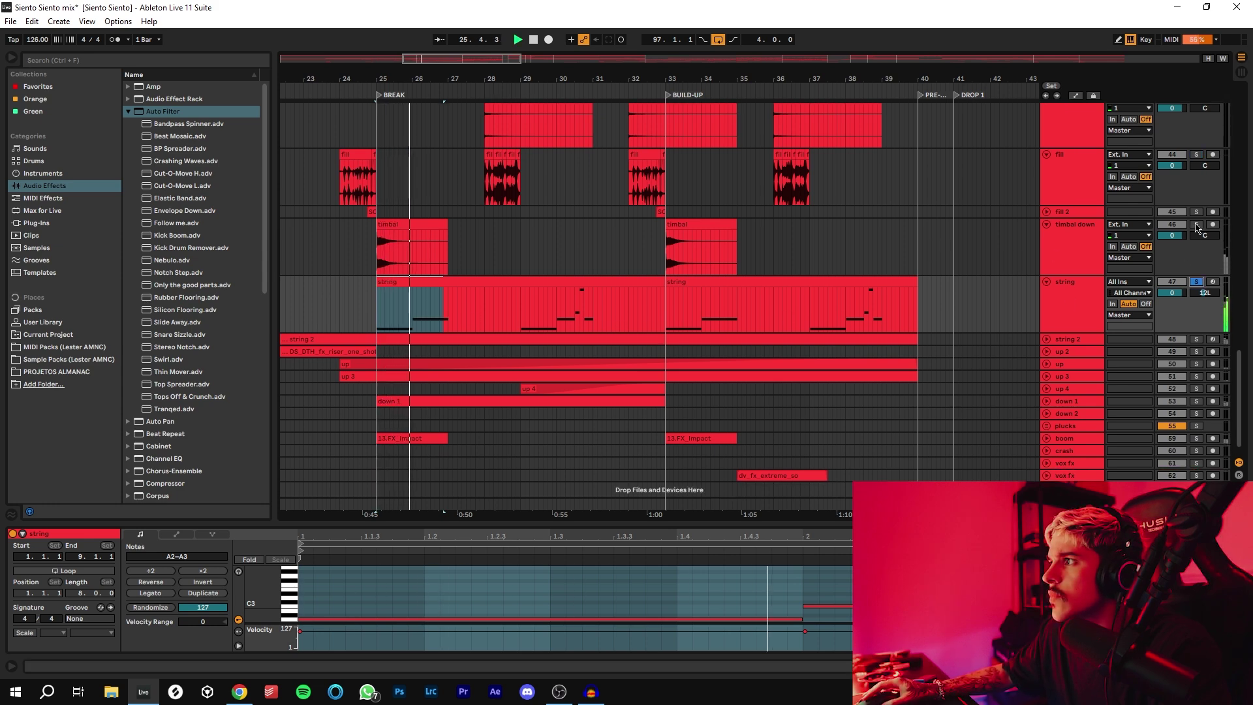
pyautogui.click(1197, 285)
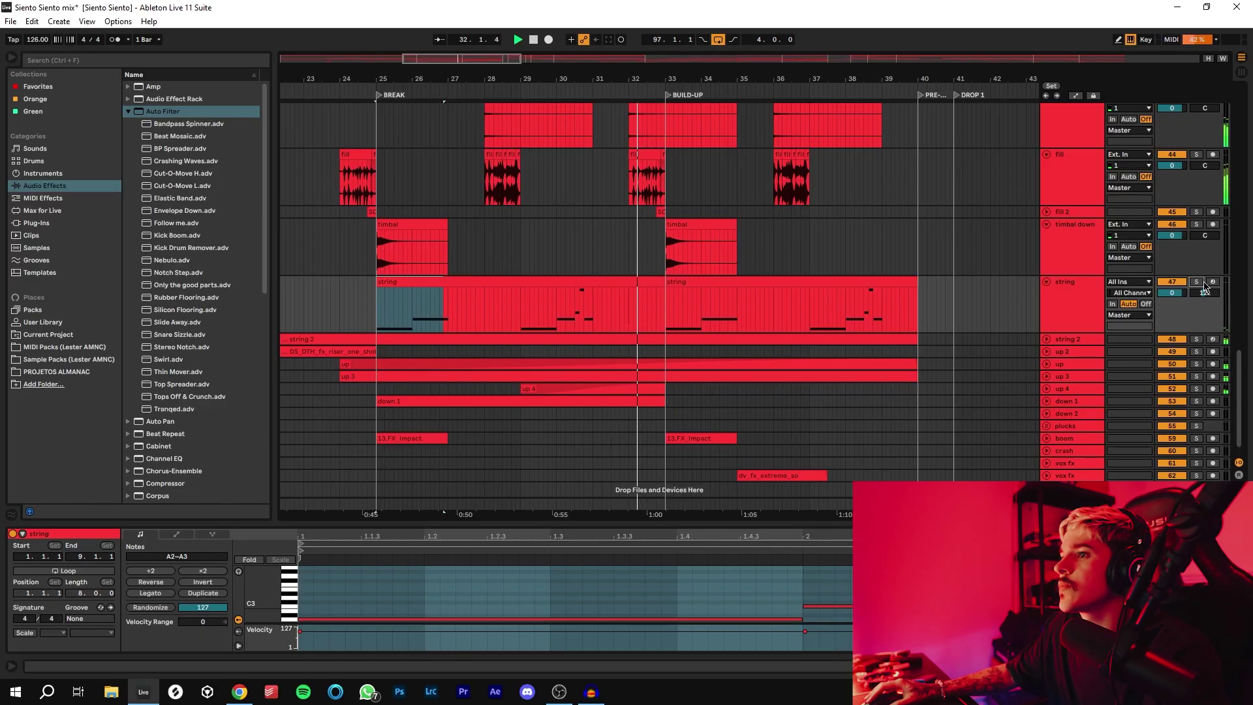
# Expand the LD MAIN track, play it soloed from just before BUILD-UP, and move on to its clips at DROP 1.
pyautogui.moveTo(848, 79); pyautogui.dragTo(698, 66)
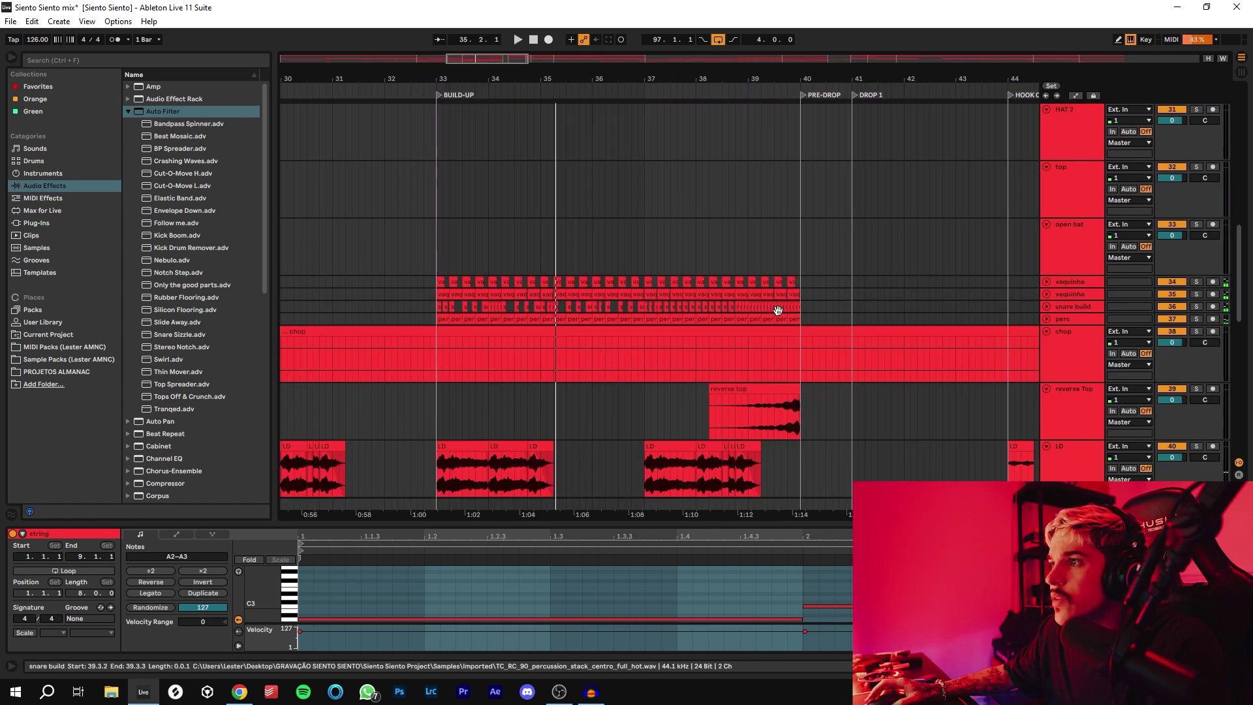
pyautogui.scroll(2, 769, 308)
pyautogui.scroll(5, 769, 313)
pyautogui.click(1046, 353)
pyautogui.scroll(-1, 702, 341)
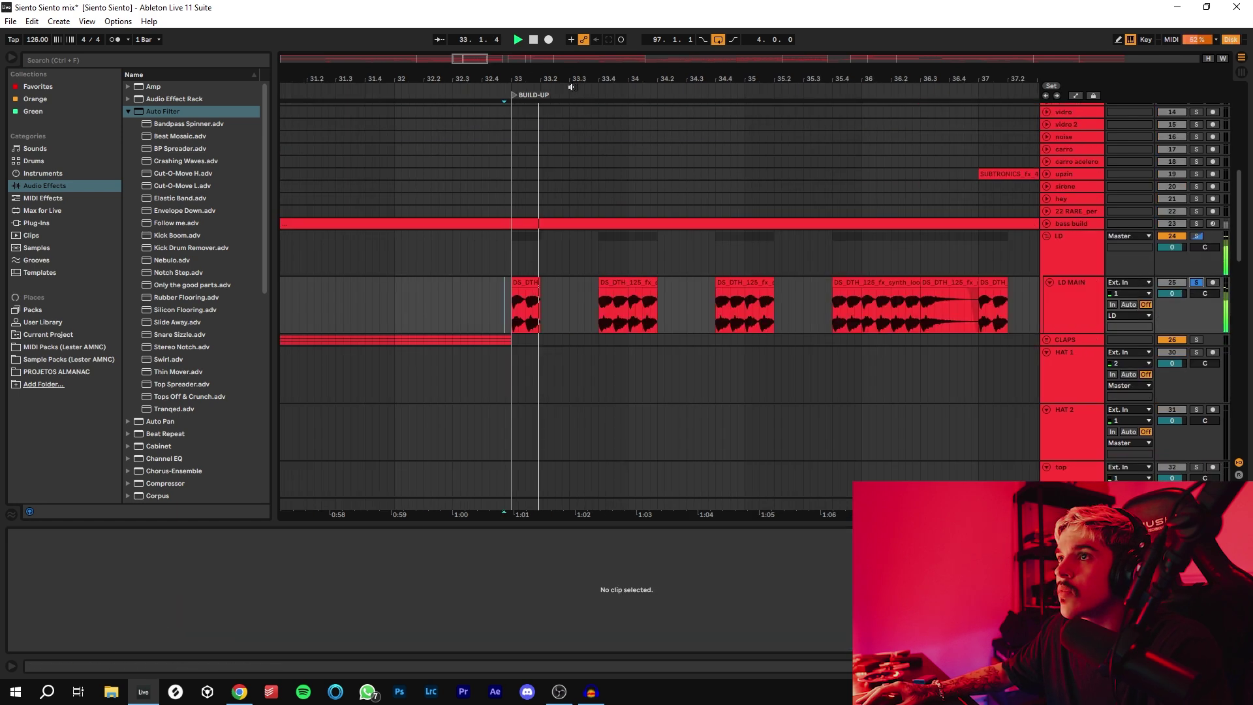
pyautogui.moveTo(570, 81); pyautogui.dragTo(475, 66)
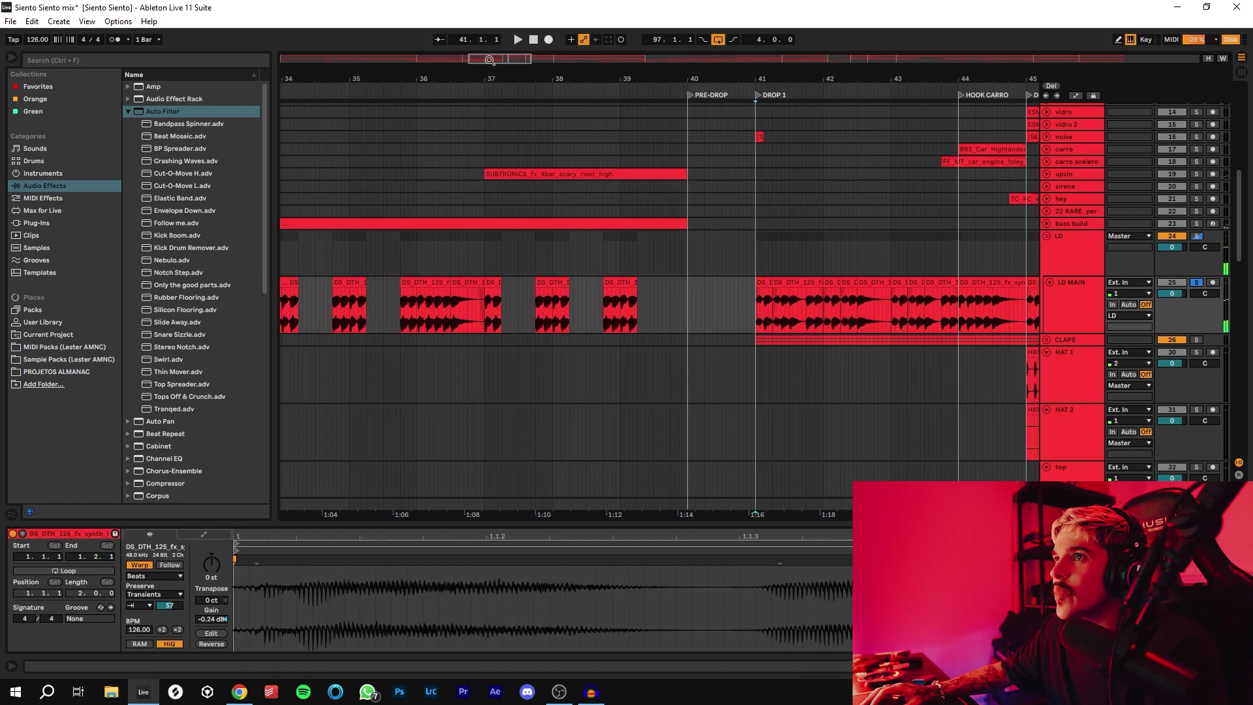
pyautogui.moveTo(490, 60); pyautogui.dragTo(513, 65)
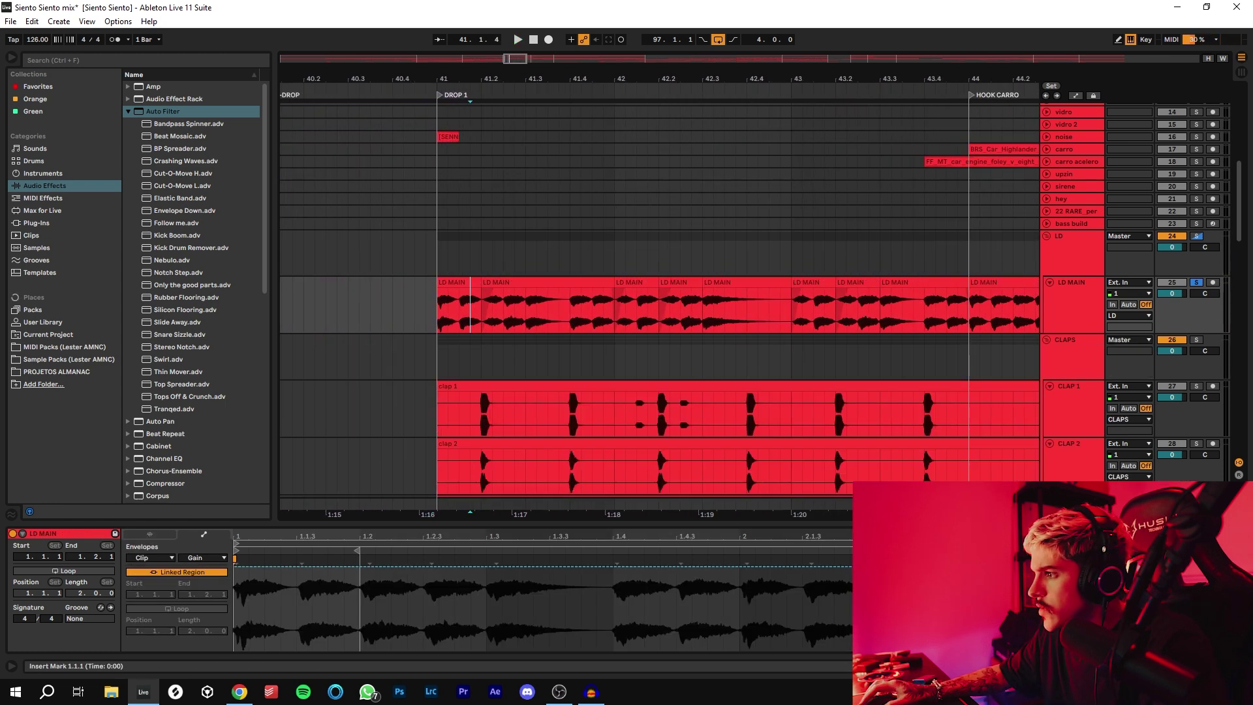
# Show the LD MAIN device chain and inspect the volume curve in its LFOTool plug-in.
pyautogui.hotkey('shift', 'Tab')
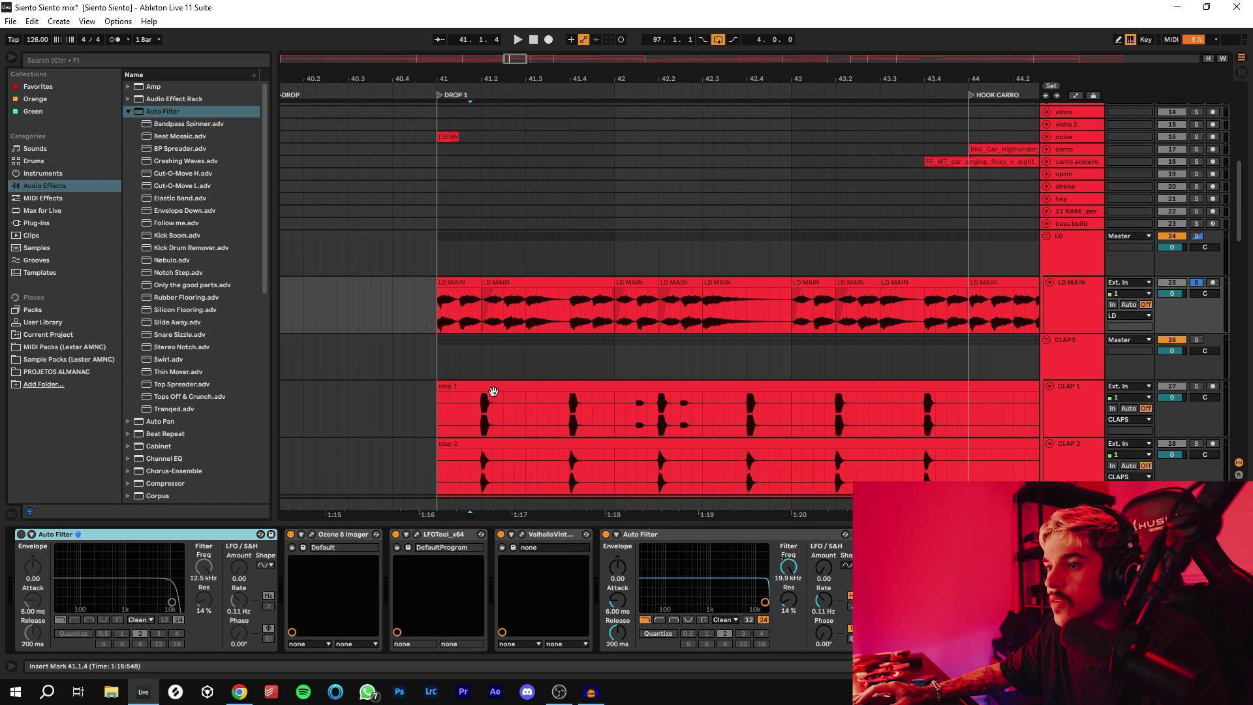
pyautogui.click(417, 535)
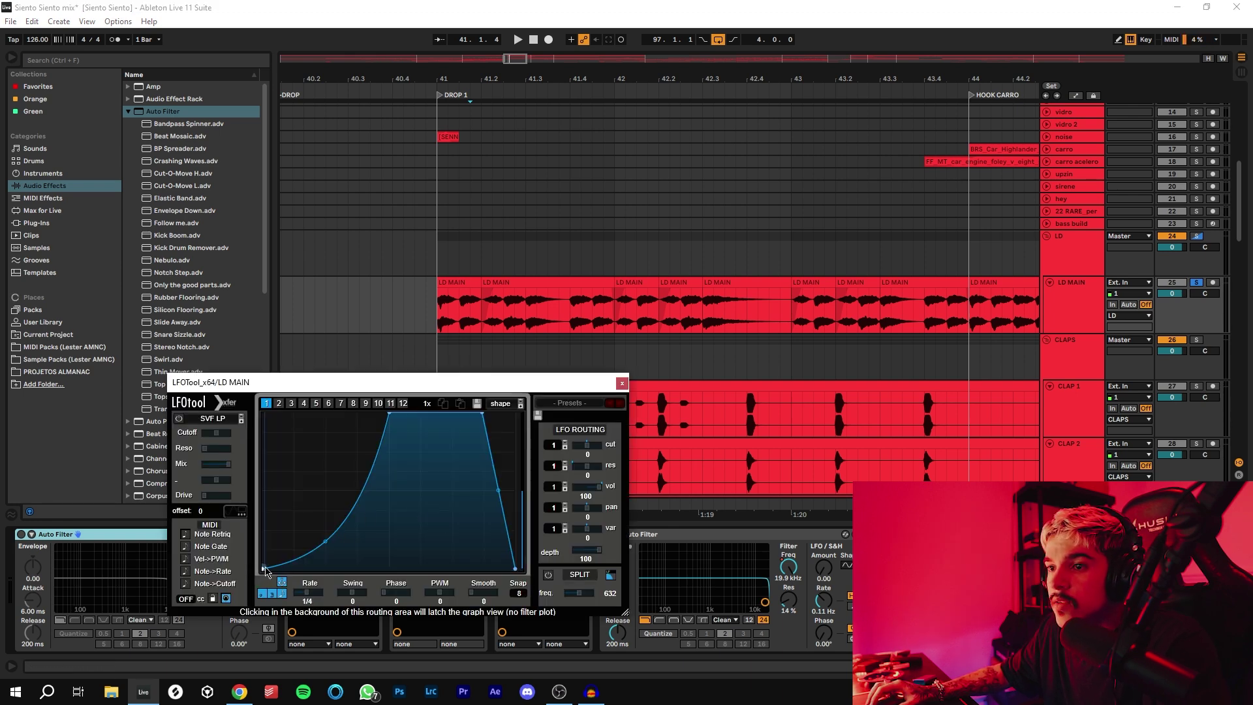
pyautogui.moveTo(294, 382); pyautogui.dragTo(335, 289)
pyautogui.click(664, 290)
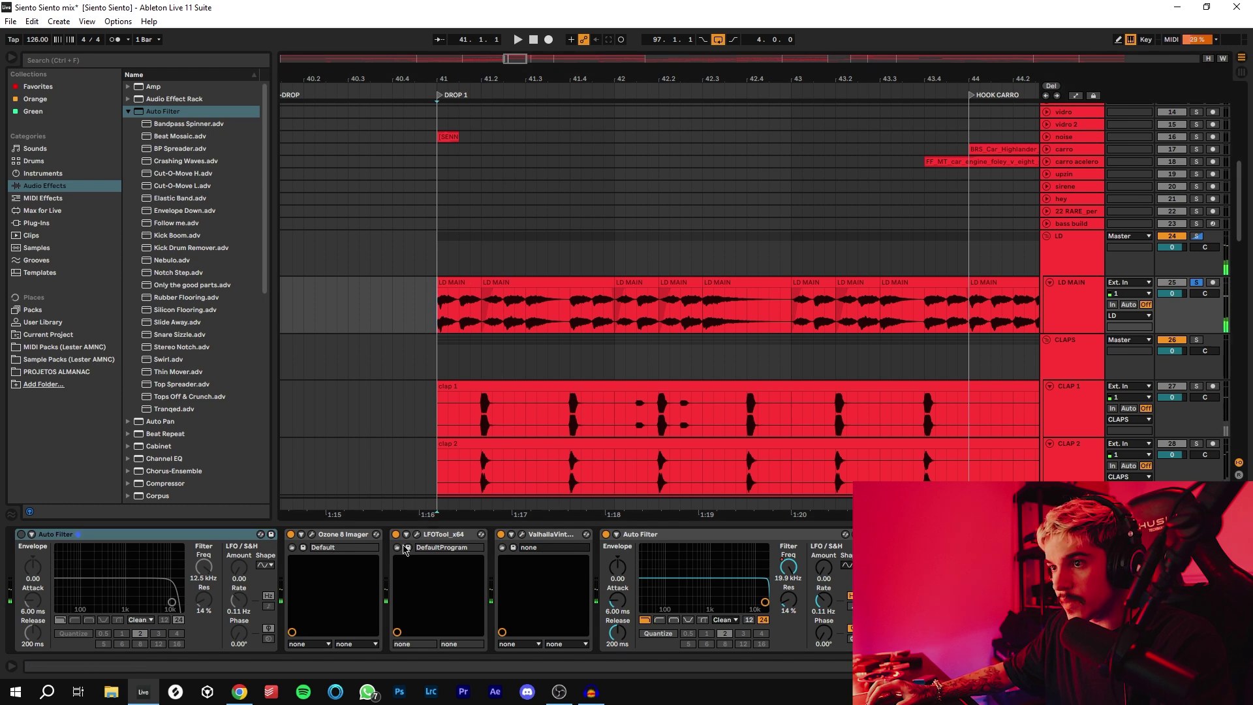
# Switch off LFOTool on LD MAIN and play the soloed lead from DROP 1 at 41.1.1.
pyautogui.click(396, 535)
pyautogui.press('space')
pyautogui.press('space')
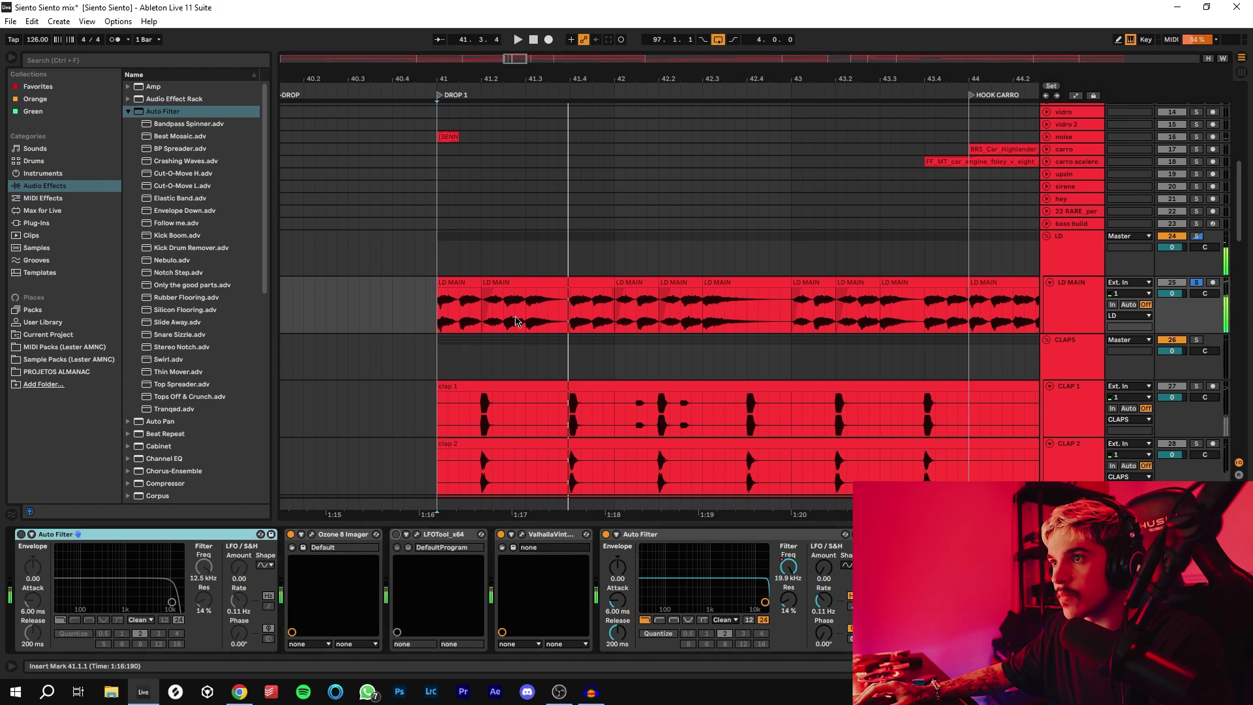
pyautogui.click(485, 295)
pyautogui.click(437, 325)
pyautogui.press('space')
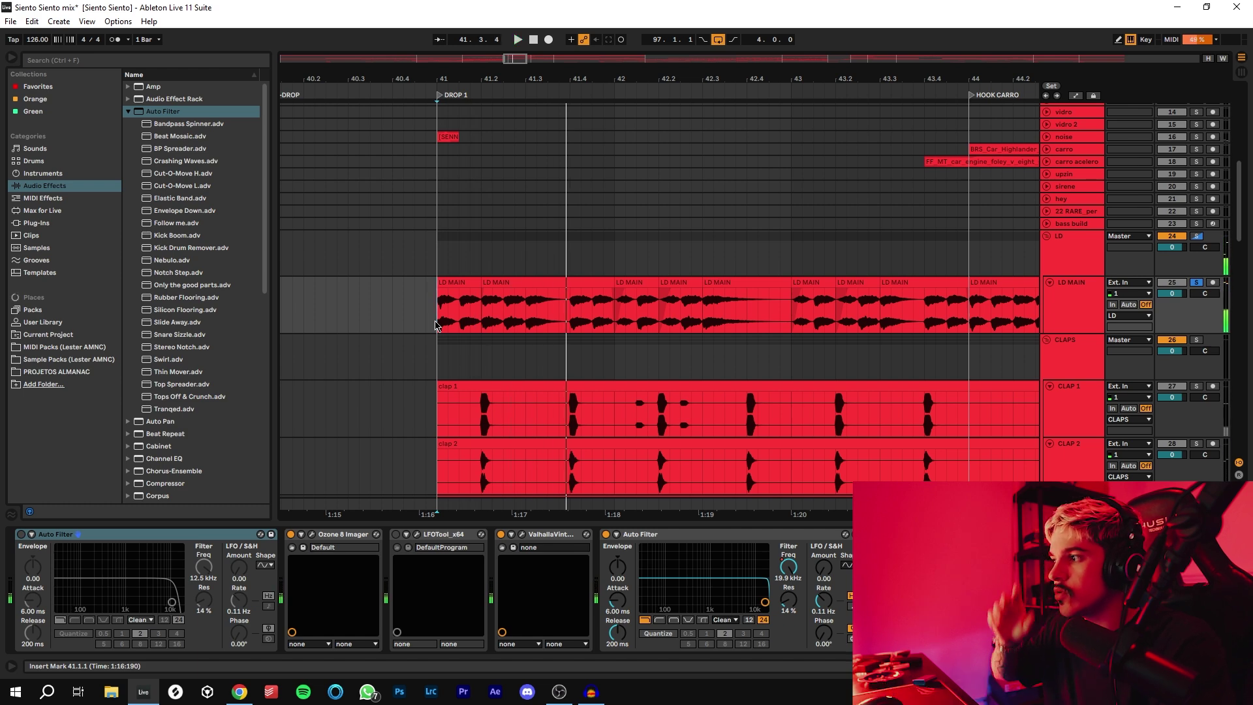
# Expand the 808 grave, sub kick and BASS tracks in the BASS'S group around DROP 1.
pyautogui.click(1049, 182)
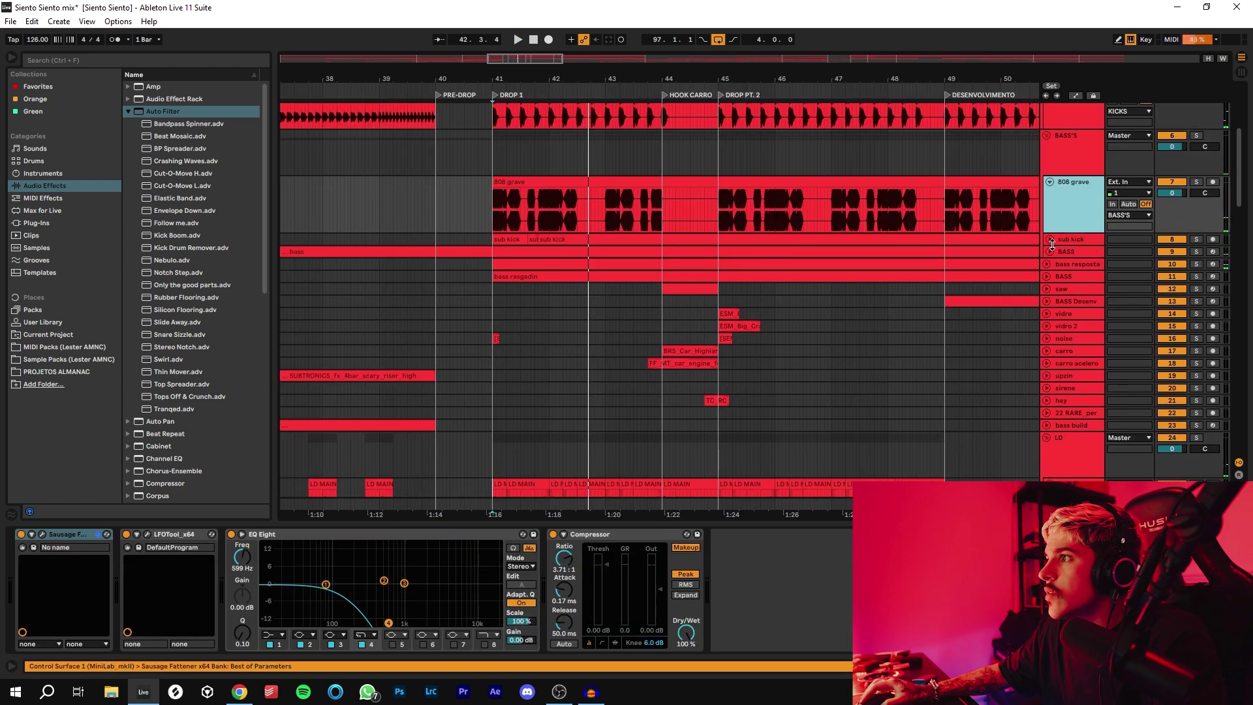
pyautogui.click(1049, 241)
pyautogui.click(1049, 239)
pyautogui.click(1048, 300)
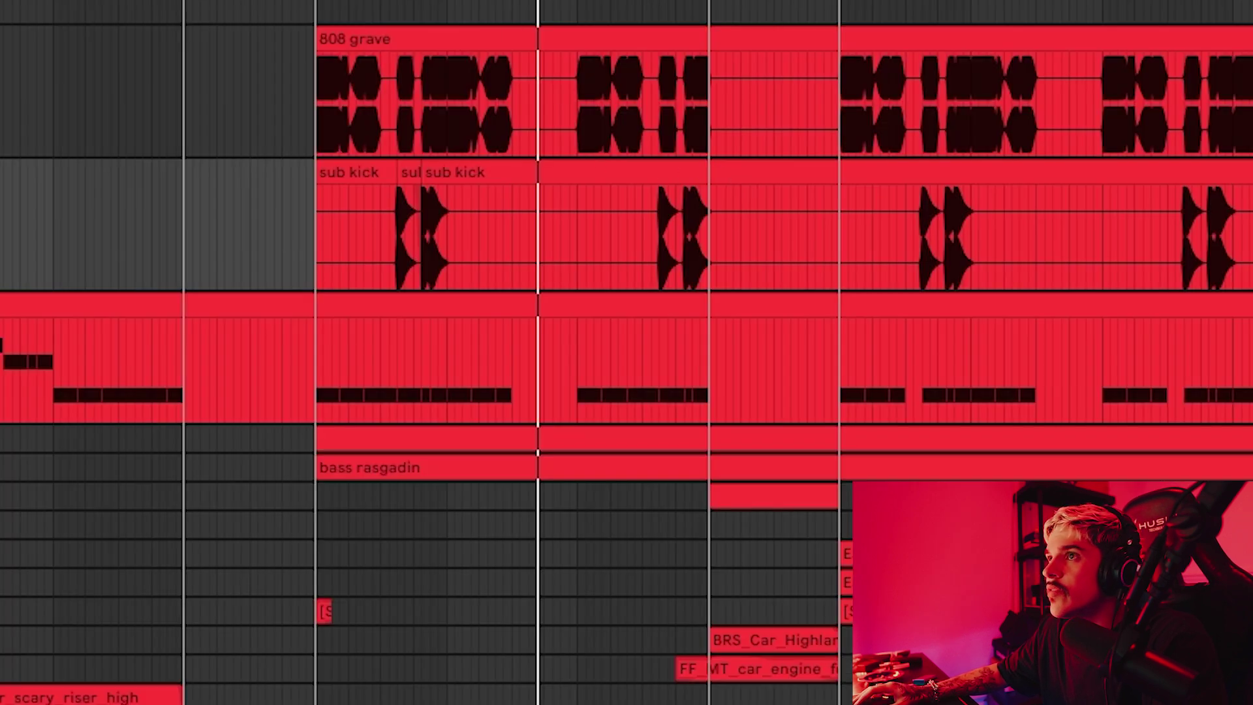
# Zoom in on DROP 1 and expand the bass resposta track and the track holding the bass rasgadin clip.
pyautogui.scroll(5, 372, 353)
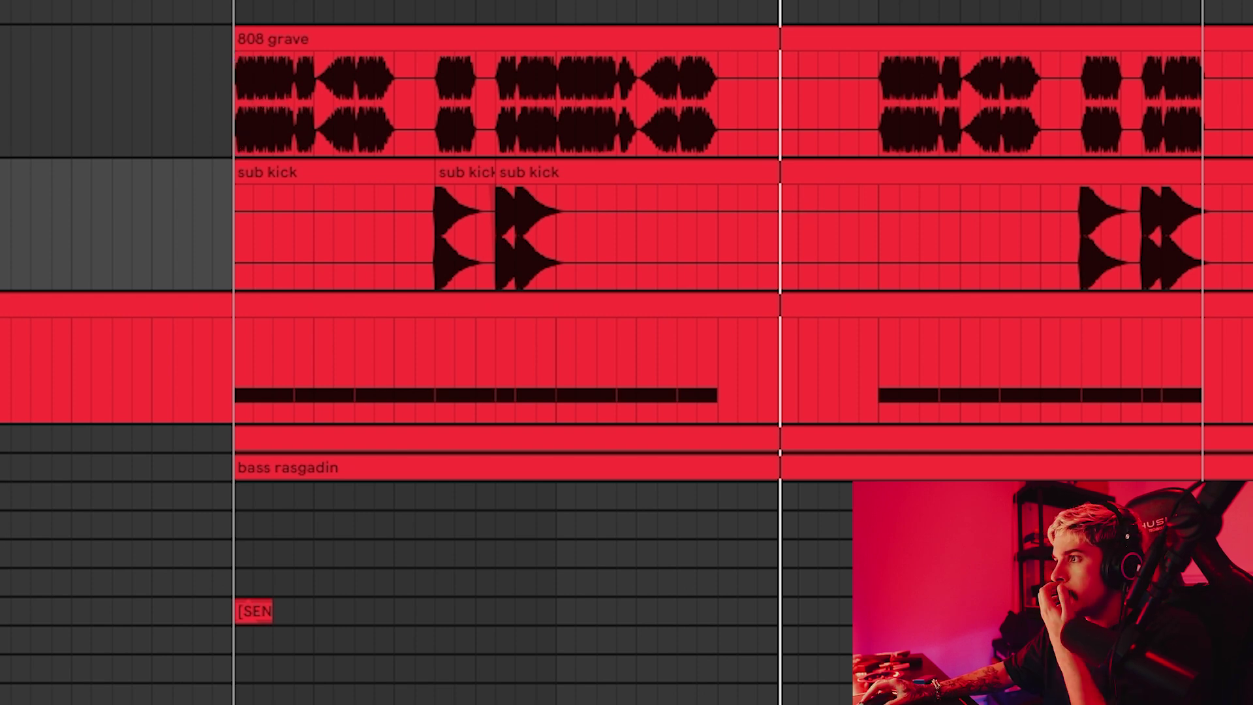
pyautogui.click(1250, 438)
pyautogui.scroll(-1, 1250, 457)
pyautogui.click(1250, 481)
pyautogui.scroll(-3, 610, 327)
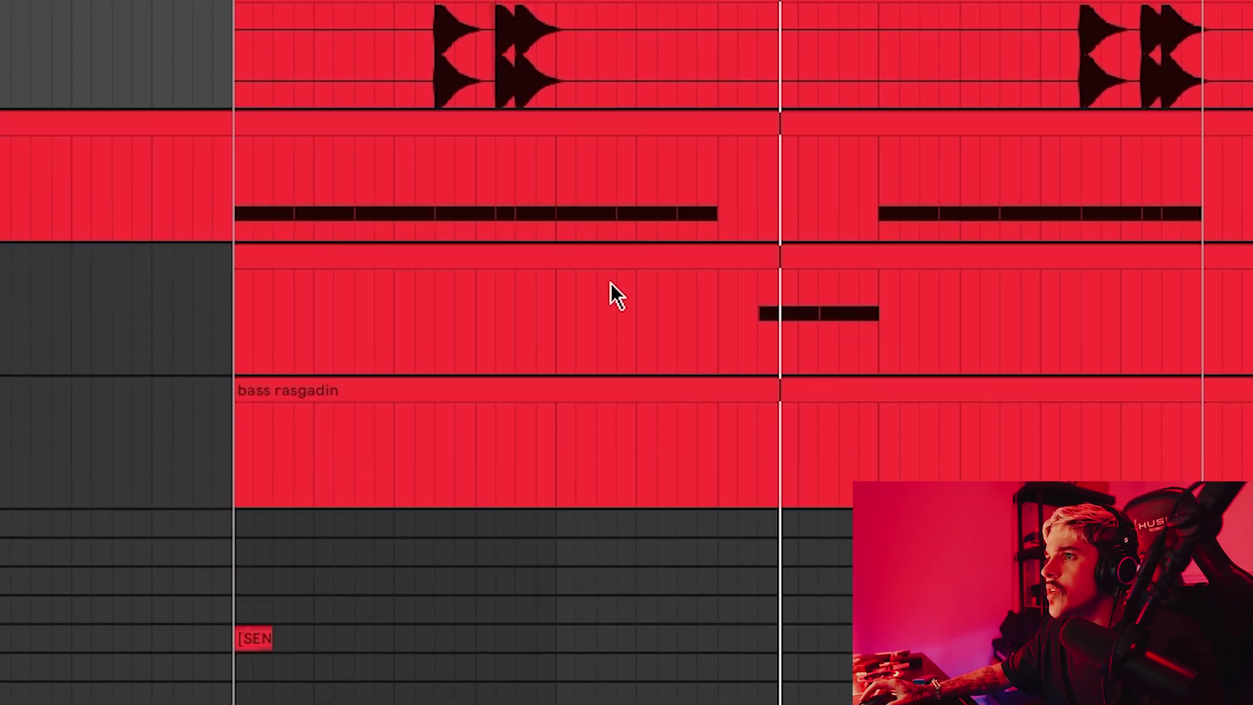
# Play the bass parts from the start of DROP 1 at 41.1.1.
pyautogui.scroll(10, 330, 350)
pyautogui.click(229, 476)
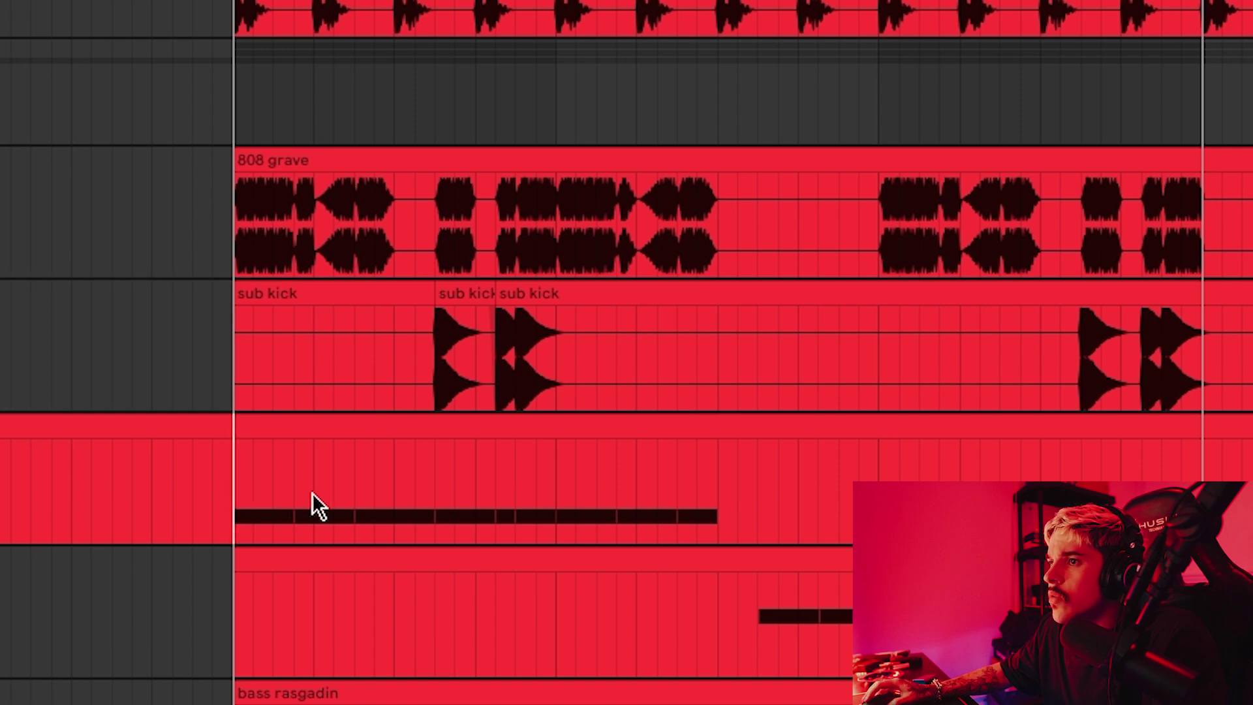
pyautogui.press('space')
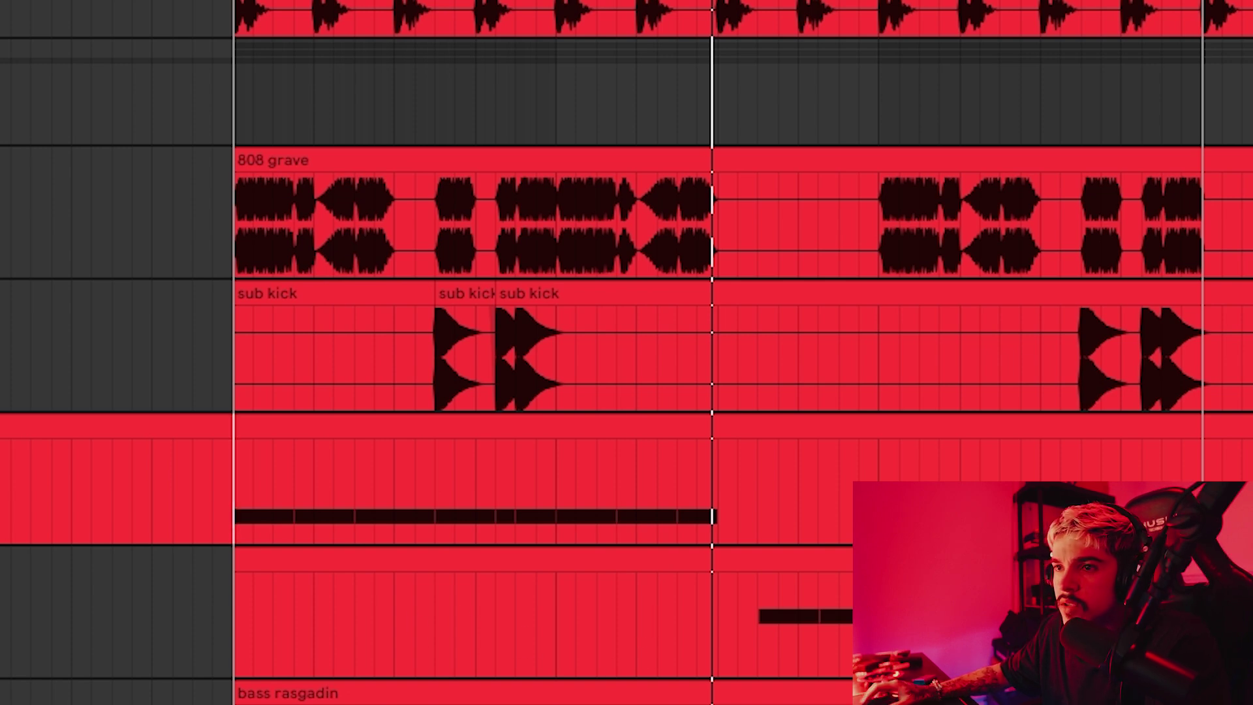
pyautogui.press('space')
pyautogui.press('space')
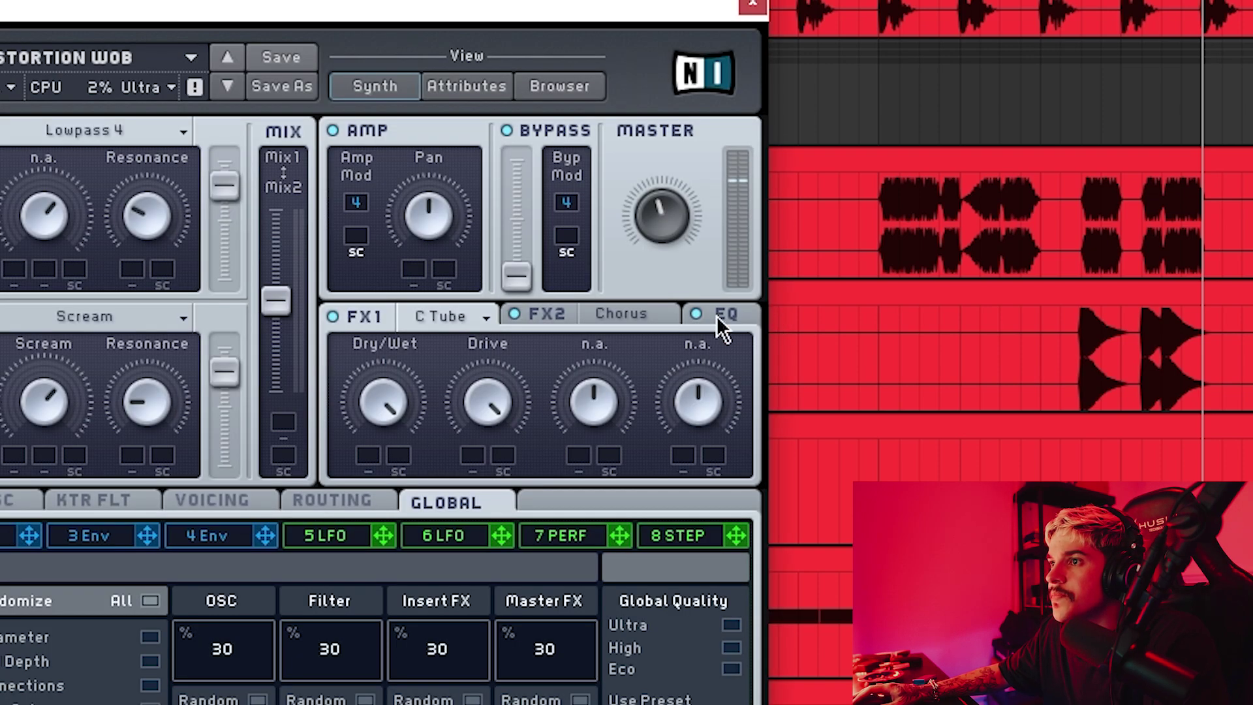
# Check the EQ page of Massive on the BASS track, close the synth and open Ozone 8 Vintage EQ.
pyautogui.click(717, 315)
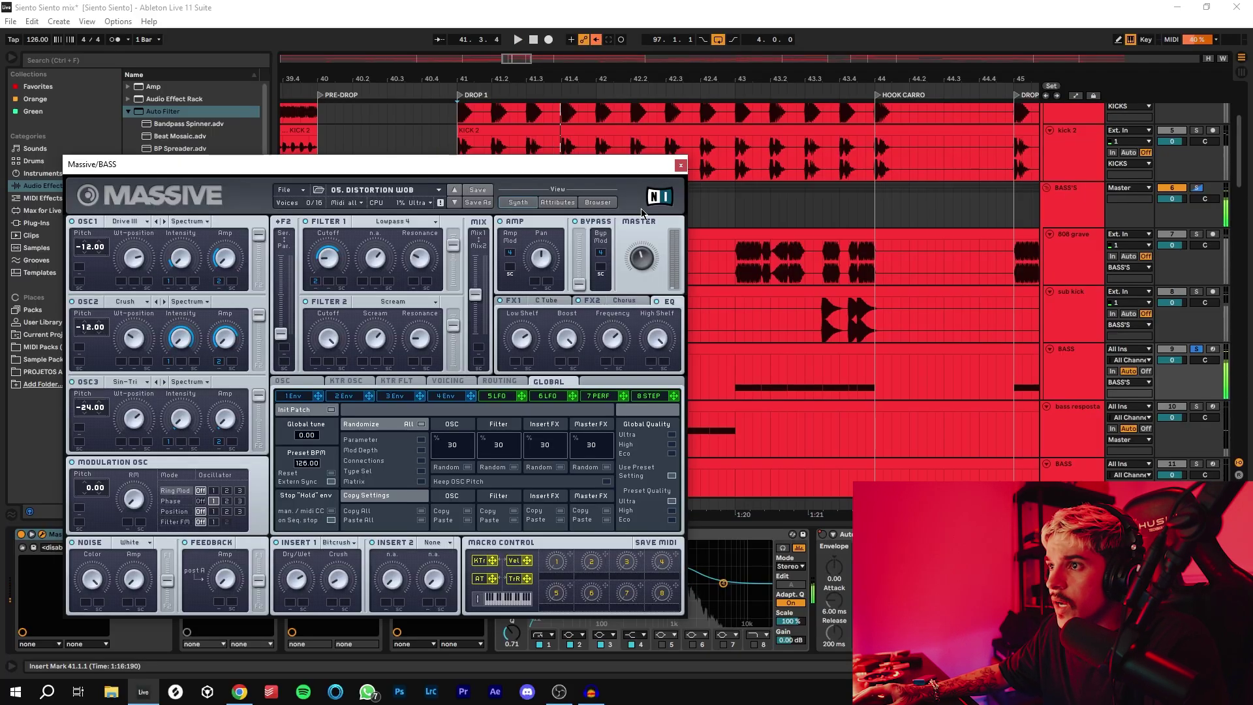
pyautogui.click(681, 166)
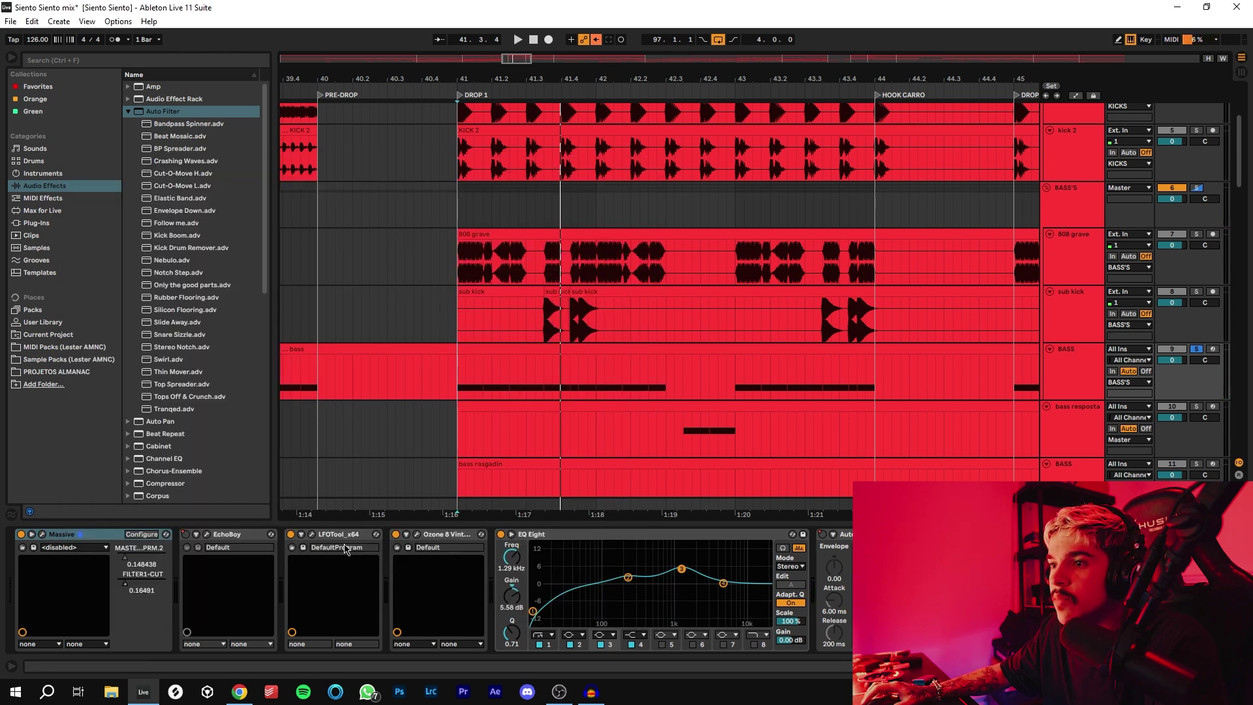
pyautogui.click(445, 545)
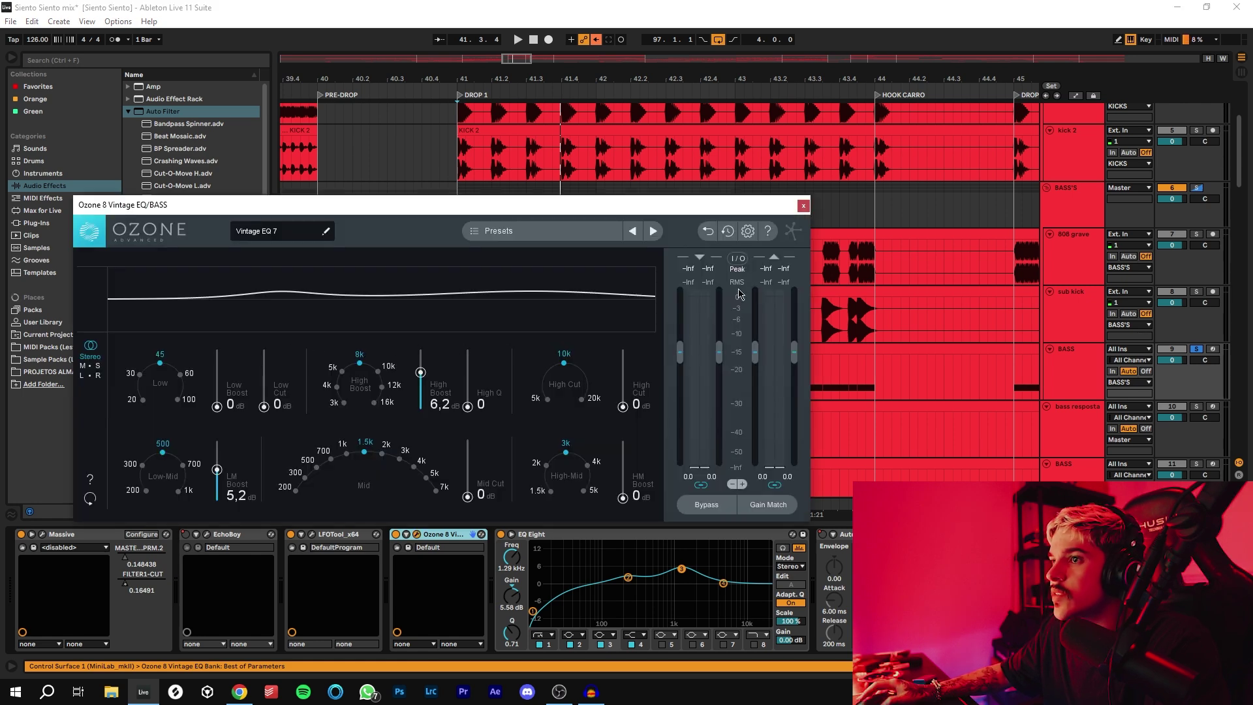
# Close Ozone 8 Vintage EQ and solo the 808 grave track in the BASS'S group.
pyautogui.click(804, 206)
pyautogui.click(727, 450)
pyautogui.click(476, 235)
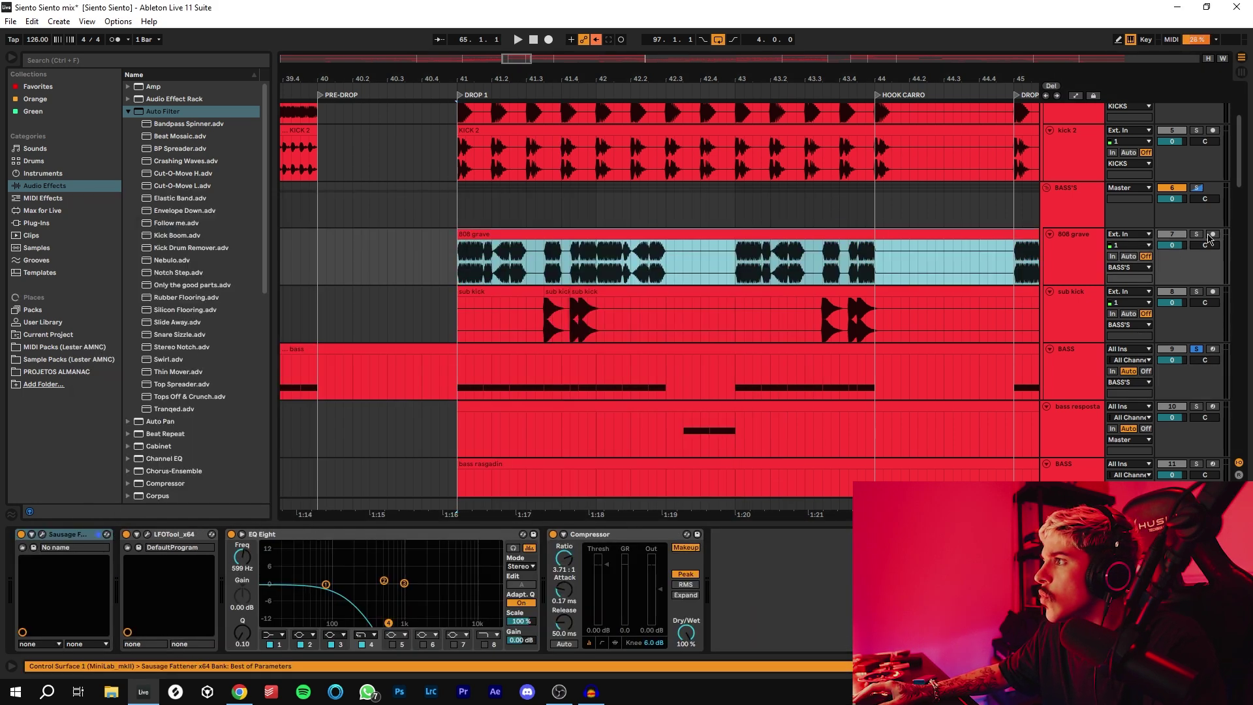
pyautogui.click(1196, 234)
pyautogui.click(460, 230)
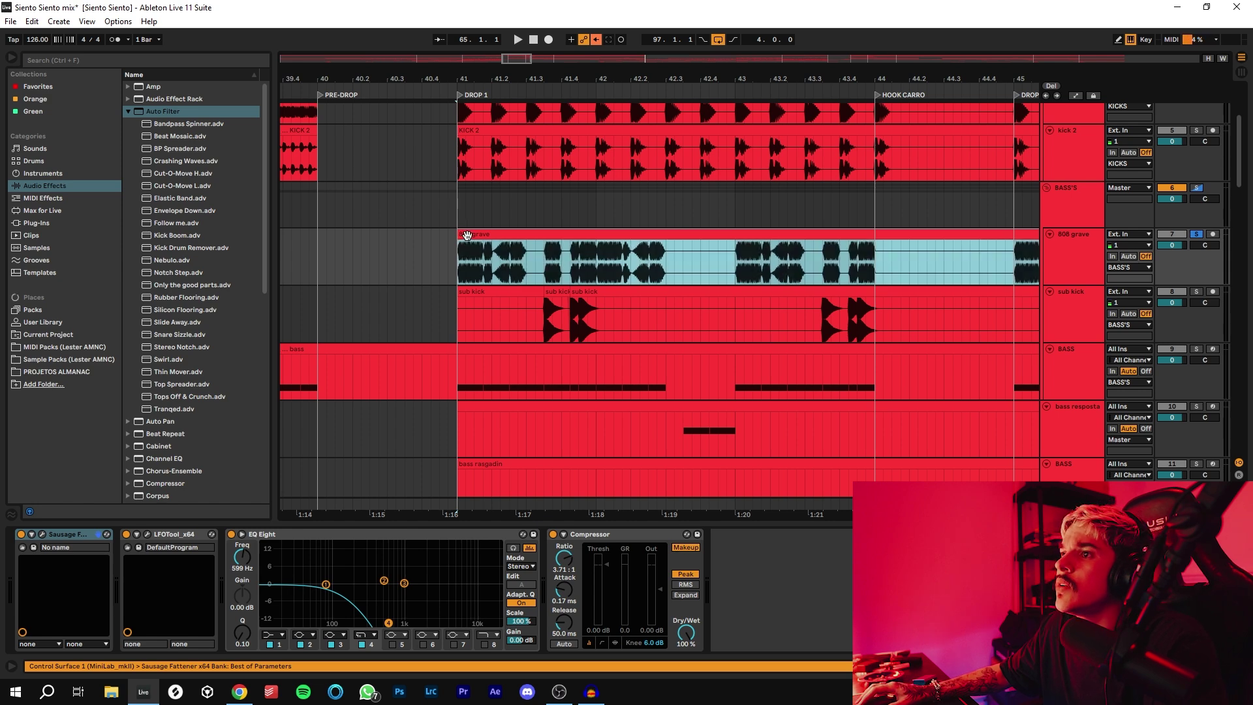
# Play the soloed 808 grave part from the start of DROP 1 at 41.1.1.
pyautogui.moveTo(510, 59); pyautogui.dragTo(509, 78)
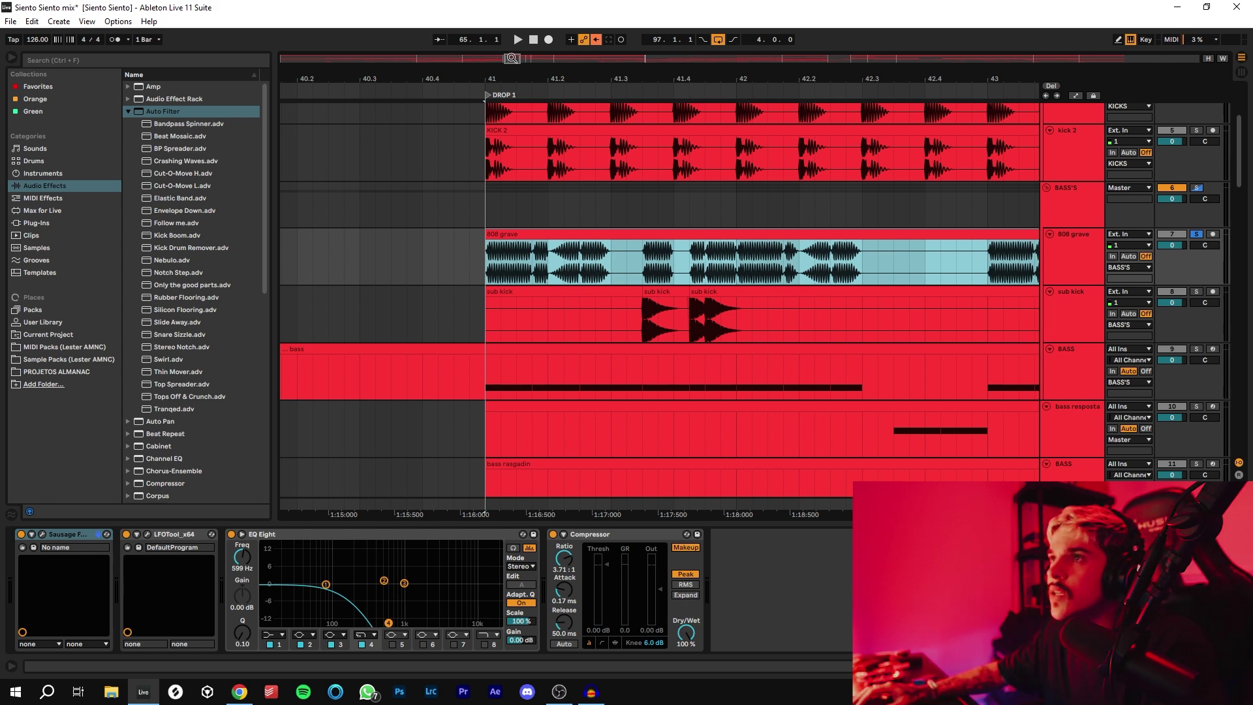
pyautogui.moveTo(512, 58); pyautogui.dragTo(512, 59)
pyautogui.click(487, 269)
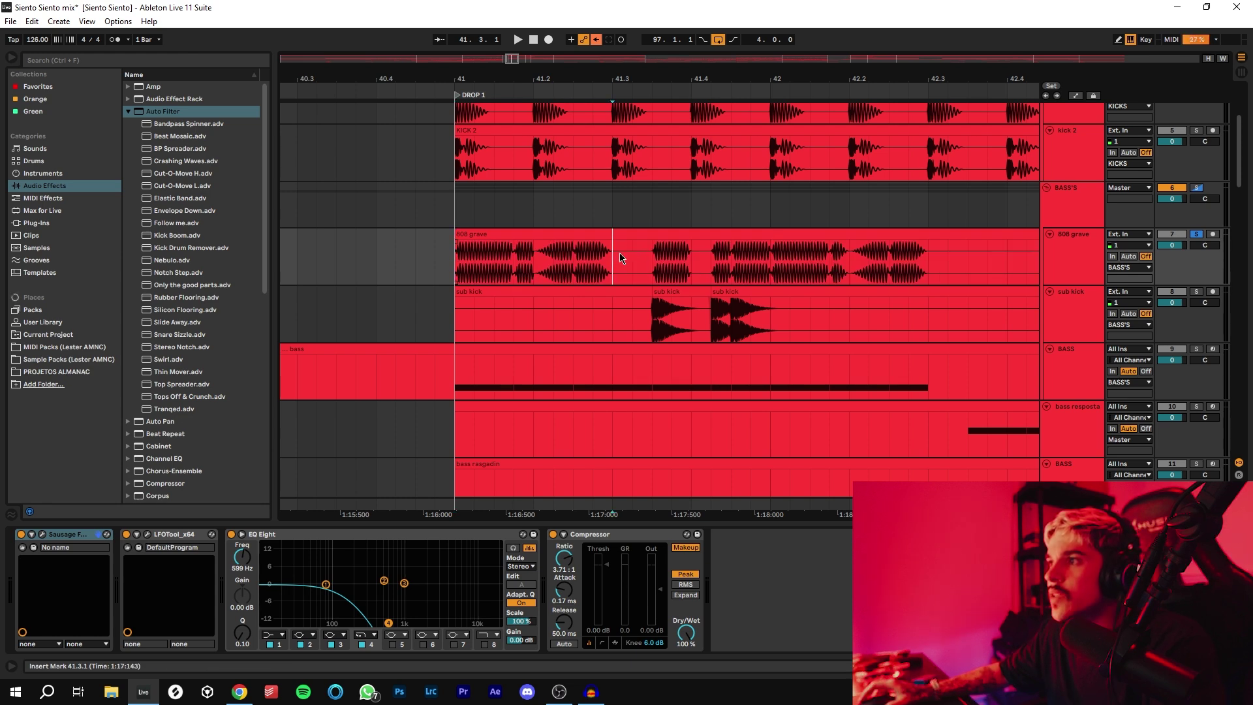
pyautogui.press('-')
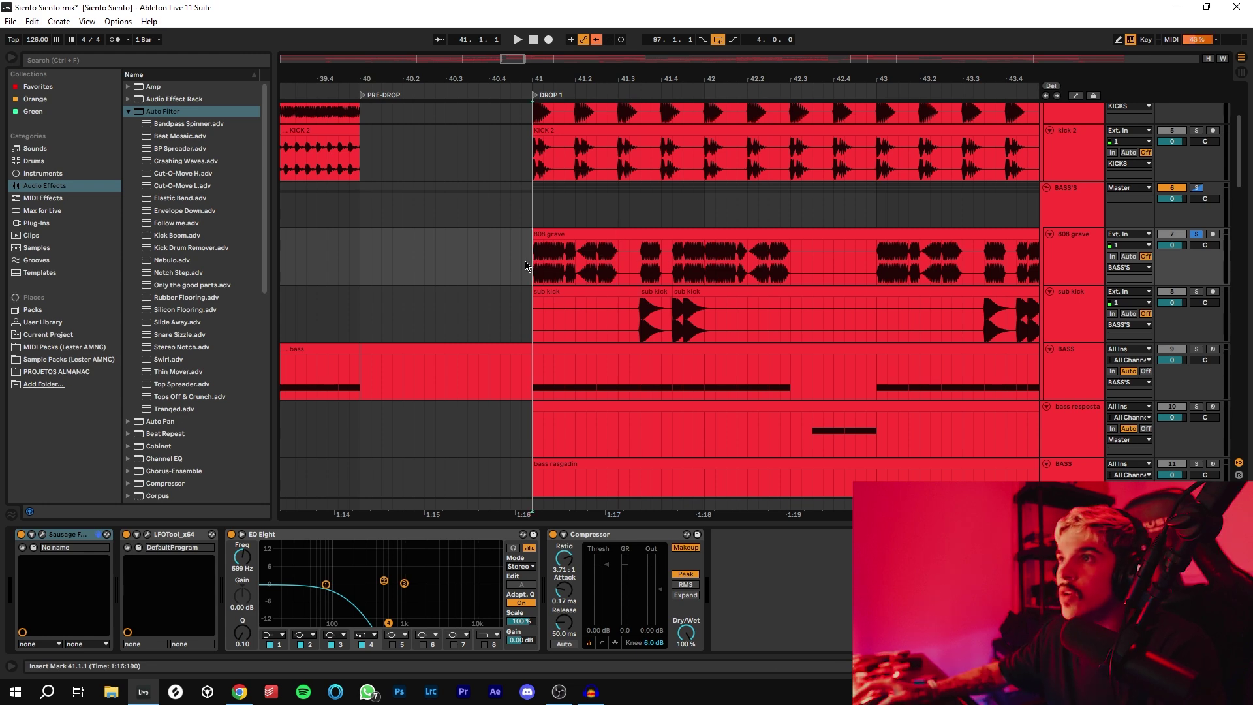
pyautogui.moveTo(504, 64); pyautogui.dragTo(513, 59)
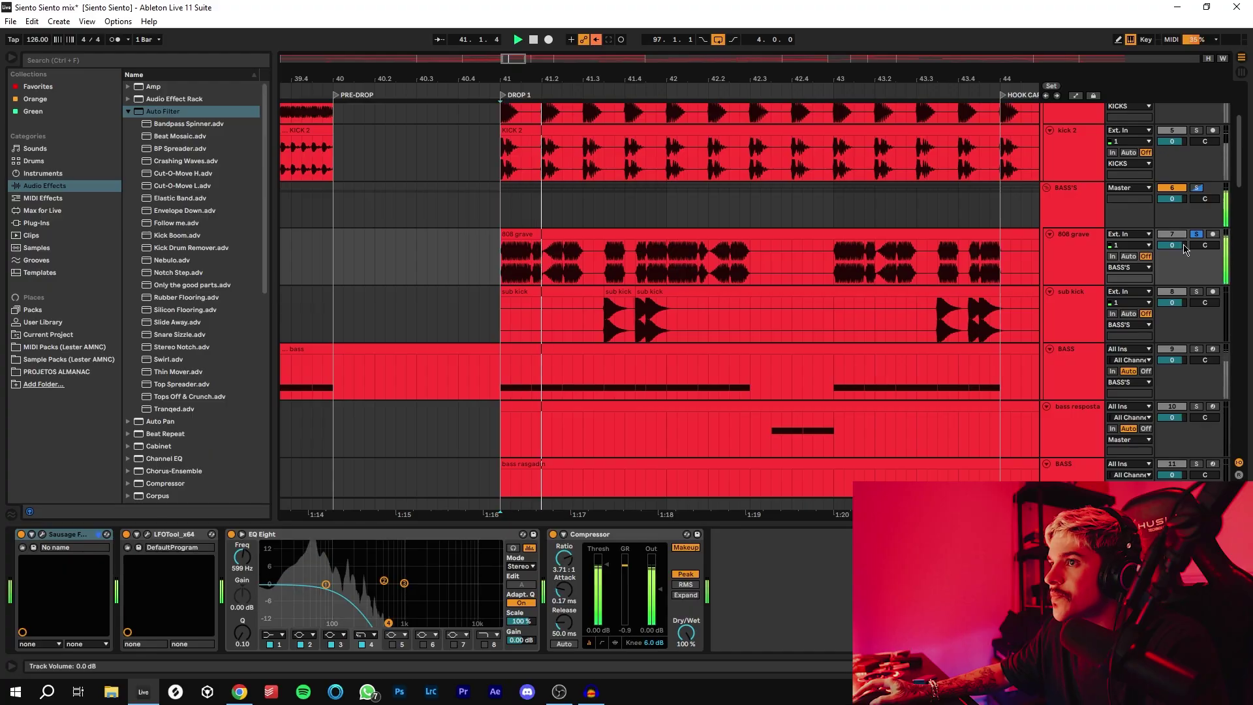
# Solo the BASS track alongside 808 grave and play both from 41.1.1.
pyautogui.moveTo(606, 79); pyautogui.dragTo(538, 48)
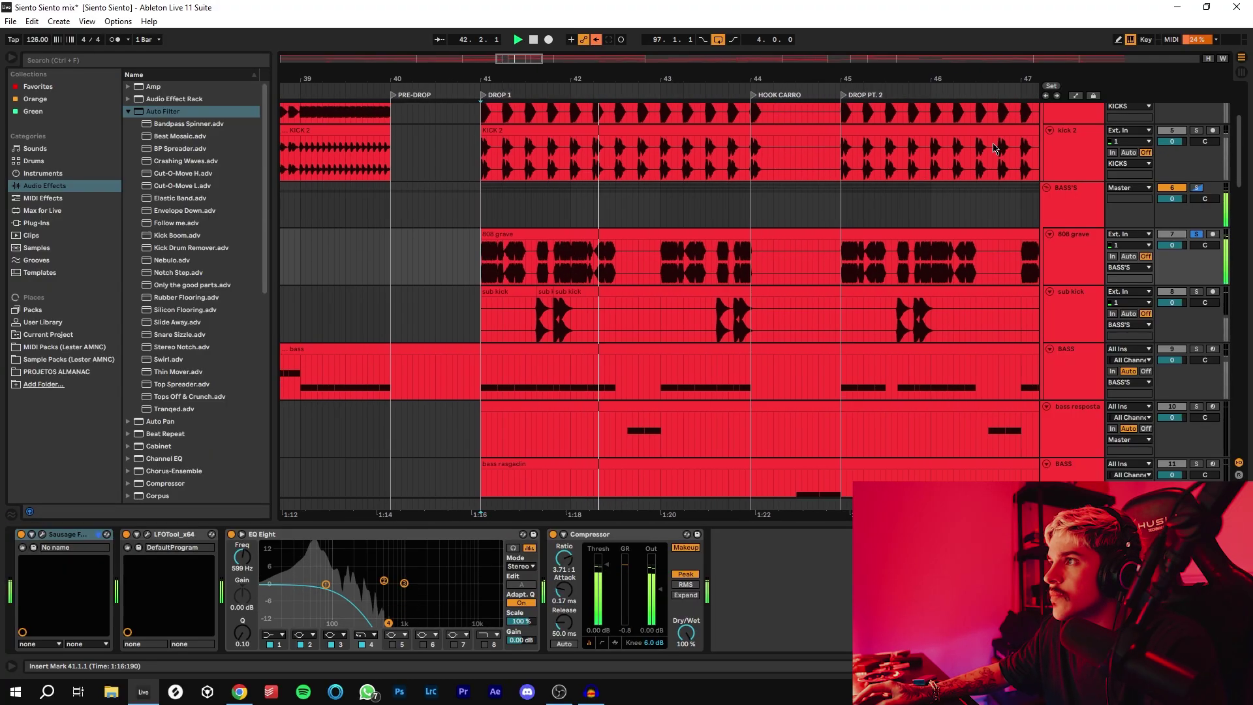
pyautogui.scroll(2, 1104, 204)
pyautogui.scroll(-1, 1104, 204)
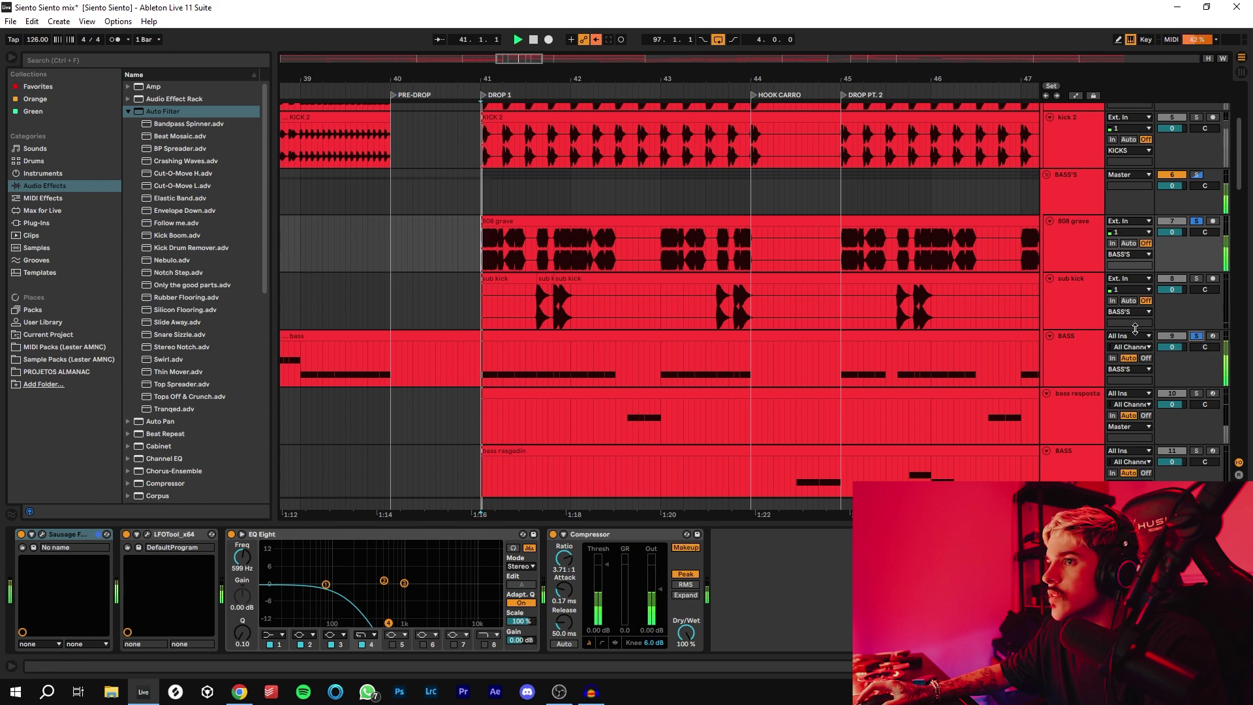
pyautogui.press('space')
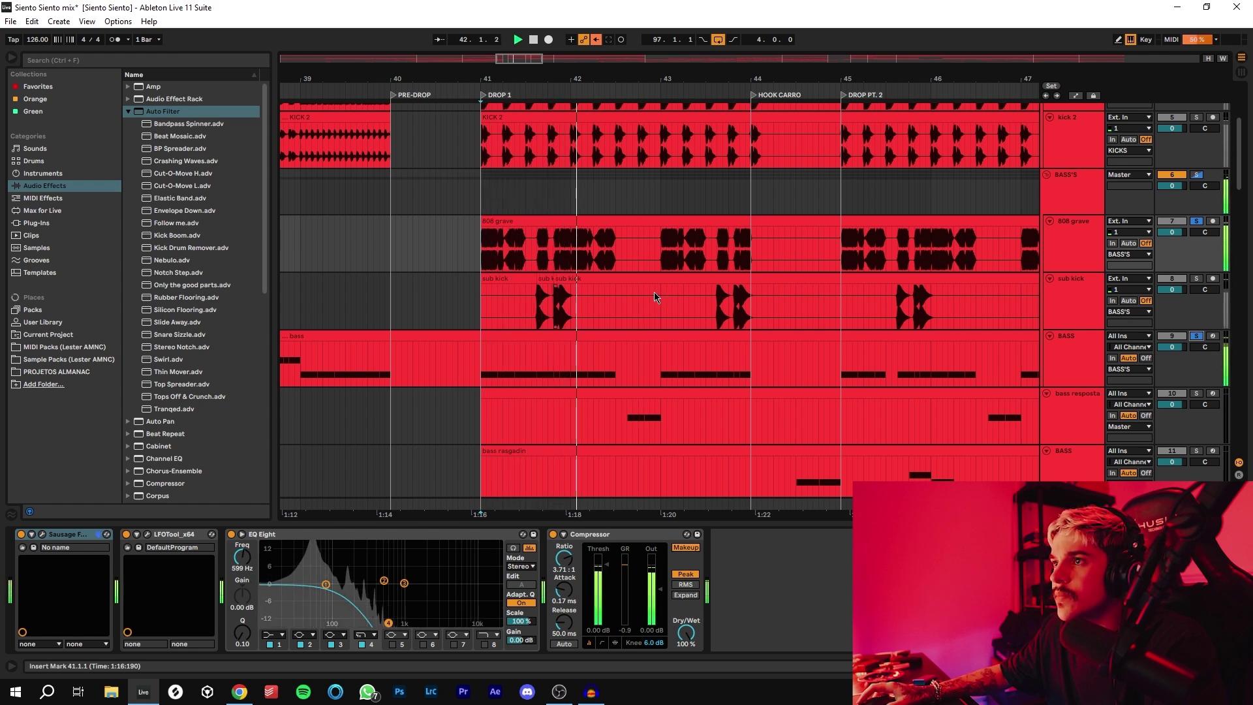
pyautogui.scroll(3, 654, 297)
pyautogui.press('space')
pyautogui.press('space')
# Solo the sub kick track as well and play it together with the 808 grave and BASS parts in DROP 1.
pyautogui.scroll(-2, 792, 333)
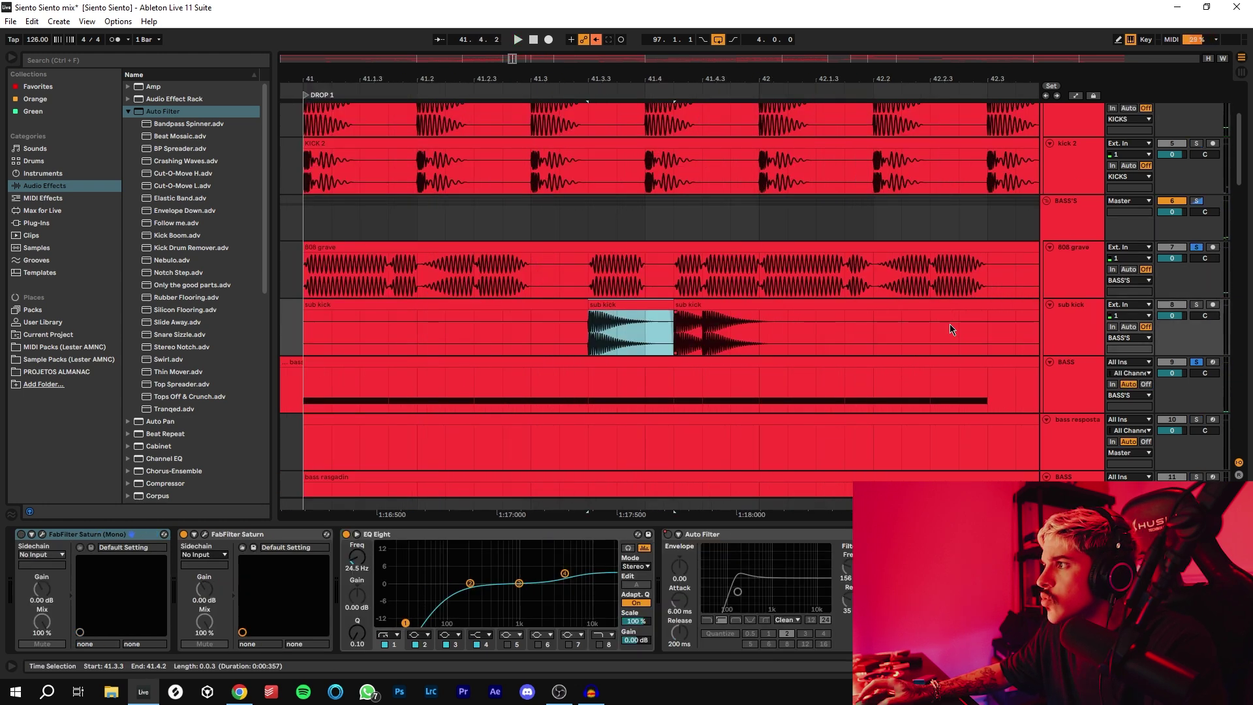
pyautogui.click(1196, 304)
pyautogui.scroll(-2, 634, 298)
pyautogui.click(569, 334)
pyautogui.press('space')
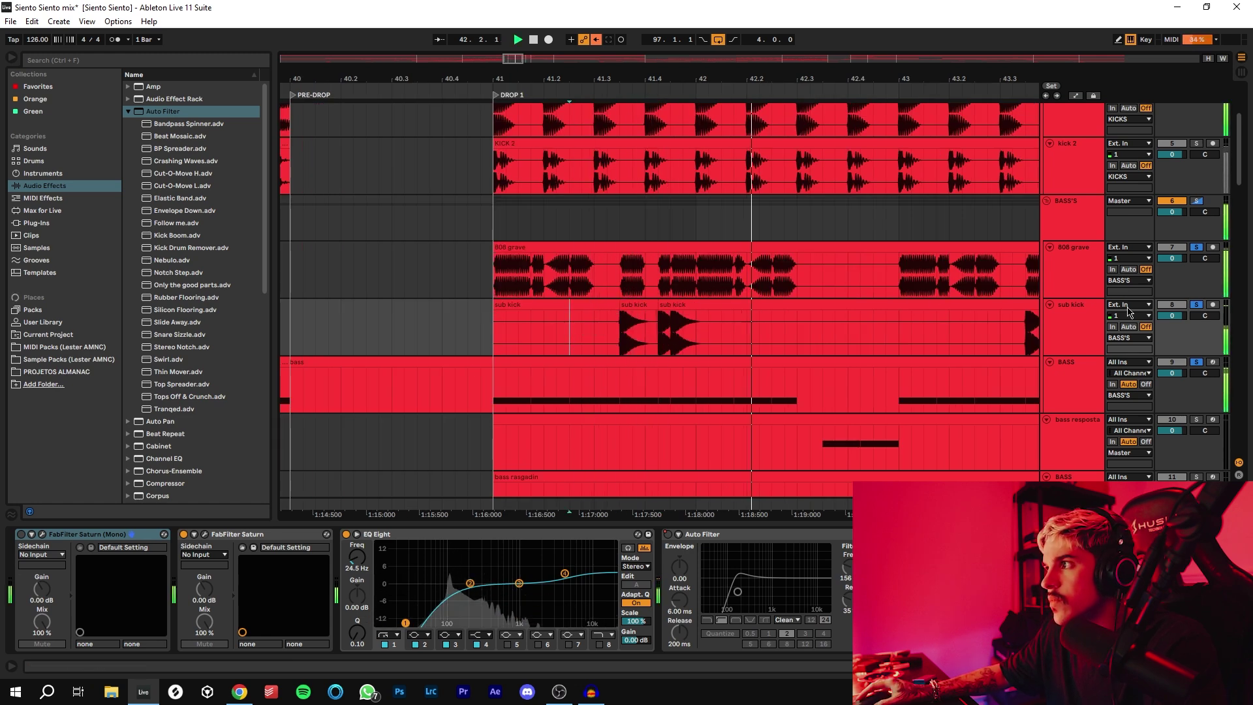
# Clear the bass solos and play the full mix from 40.4.4, just before DROP 1.
pyautogui.click(619, 338)
pyautogui.scroll(-3, 652, 260)
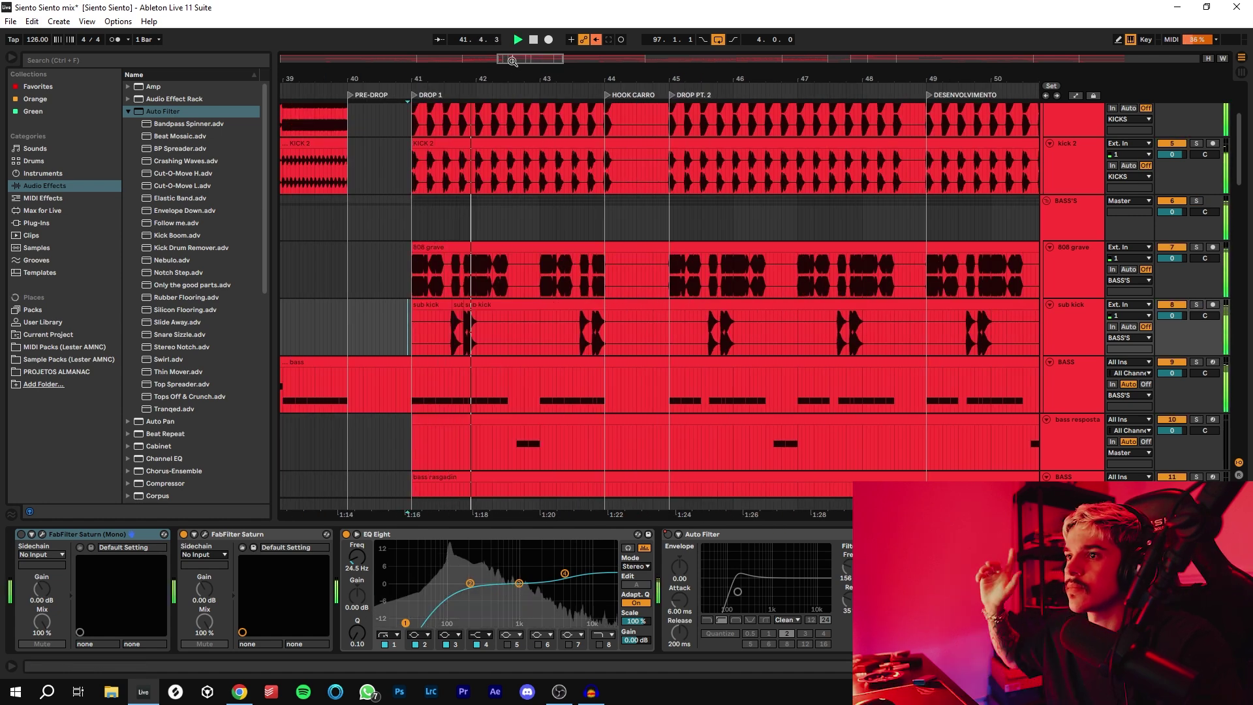
pyautogui.scroll(-4, 486, 318)
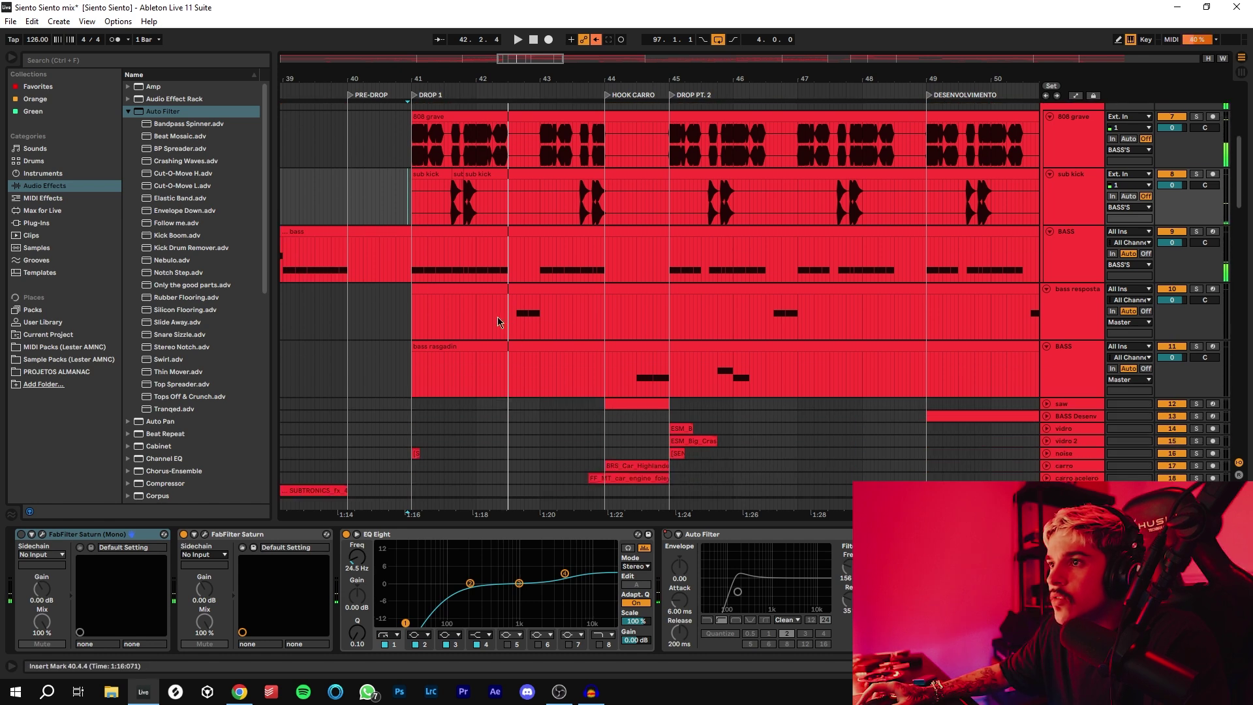
# Solo the bass resposta track and play its phrase from 42.3.1.
pyautogui.scroll(3, 506, 322)
pyautogui.click(567, 323)
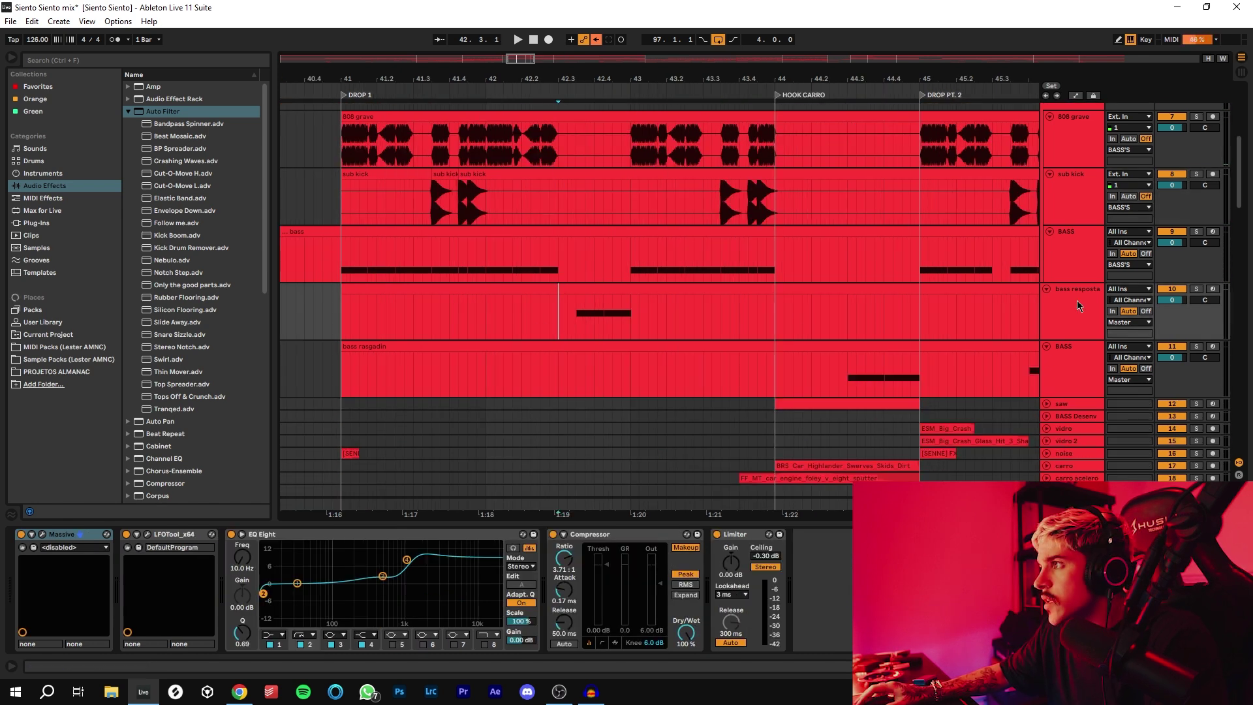
pyautogui.click(1196, 289)
pyautogui.press('space')
pyautogui.click(586, 290)
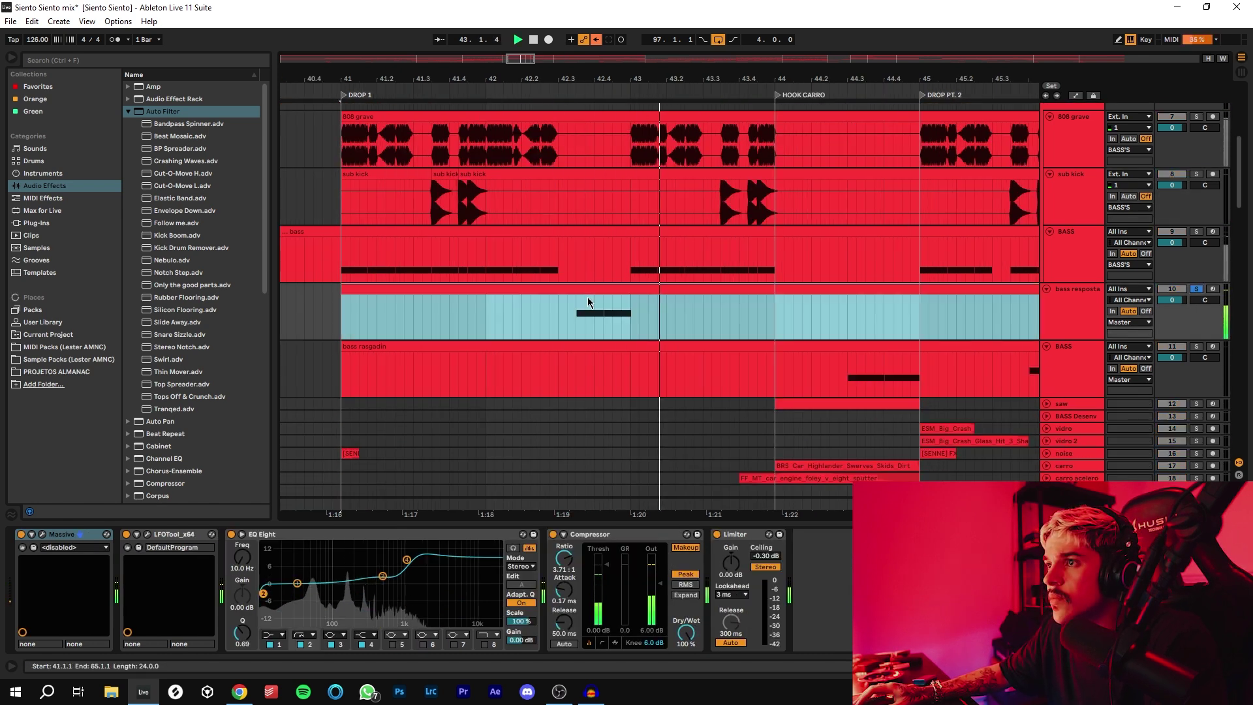
# Remove the solo from bass resposta and play the mix on the bass rasgadin track from shortly before HOOK CARRO.
pyautogui.click(723, 350)
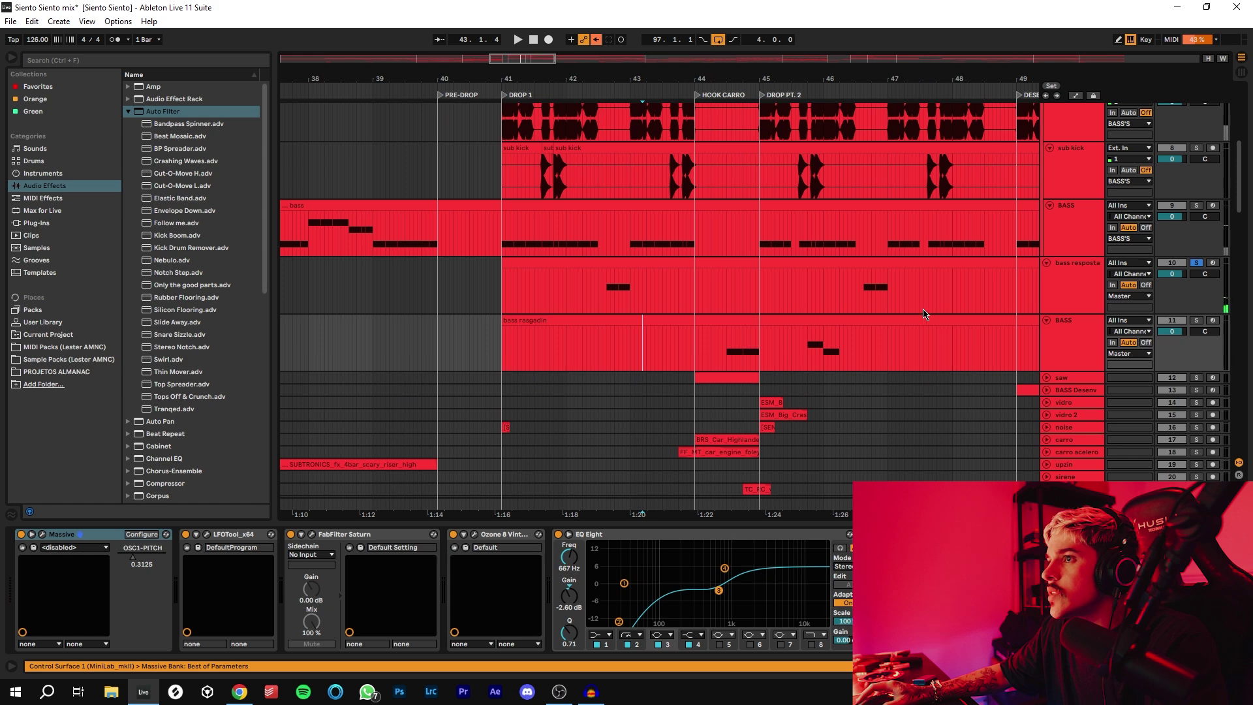
pyautogui.scroll(-1, 706, 322)
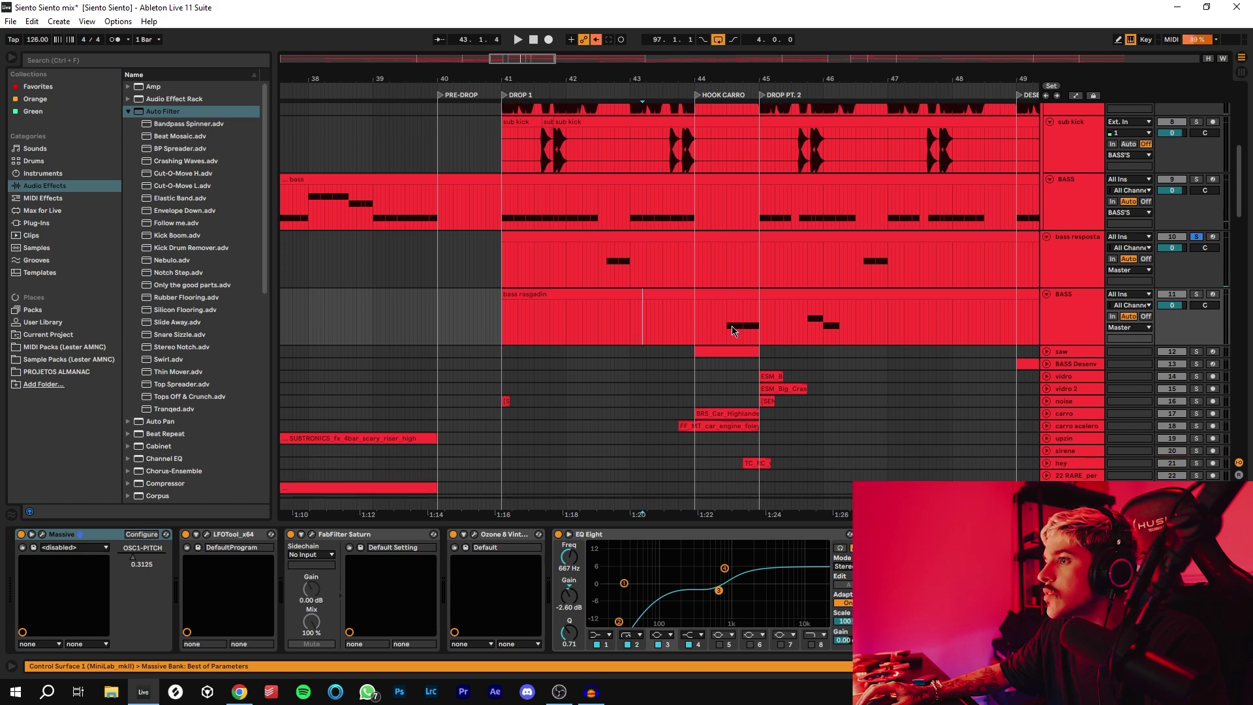
pyautogui.click(669, 328)
pyautogui.press('space')
pyautogui.click(1196, 236)
pyautogui.press('space')
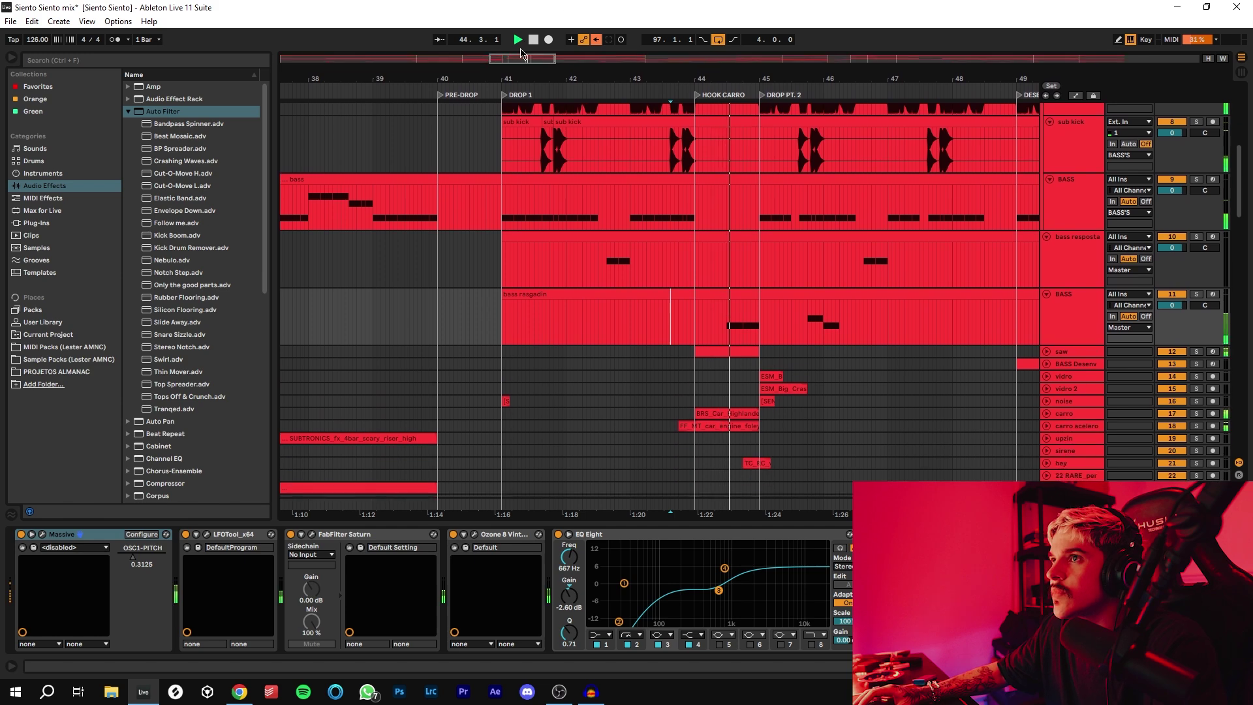
# Zoom in on HOOK CARRO and play the bass rasgadin notes from 44.3.1 into DROP PT. 2.
pyautogui.moveTo(724, 79); pyautogui.dragTo(587, 147)
pyautogui.click(589, 316)
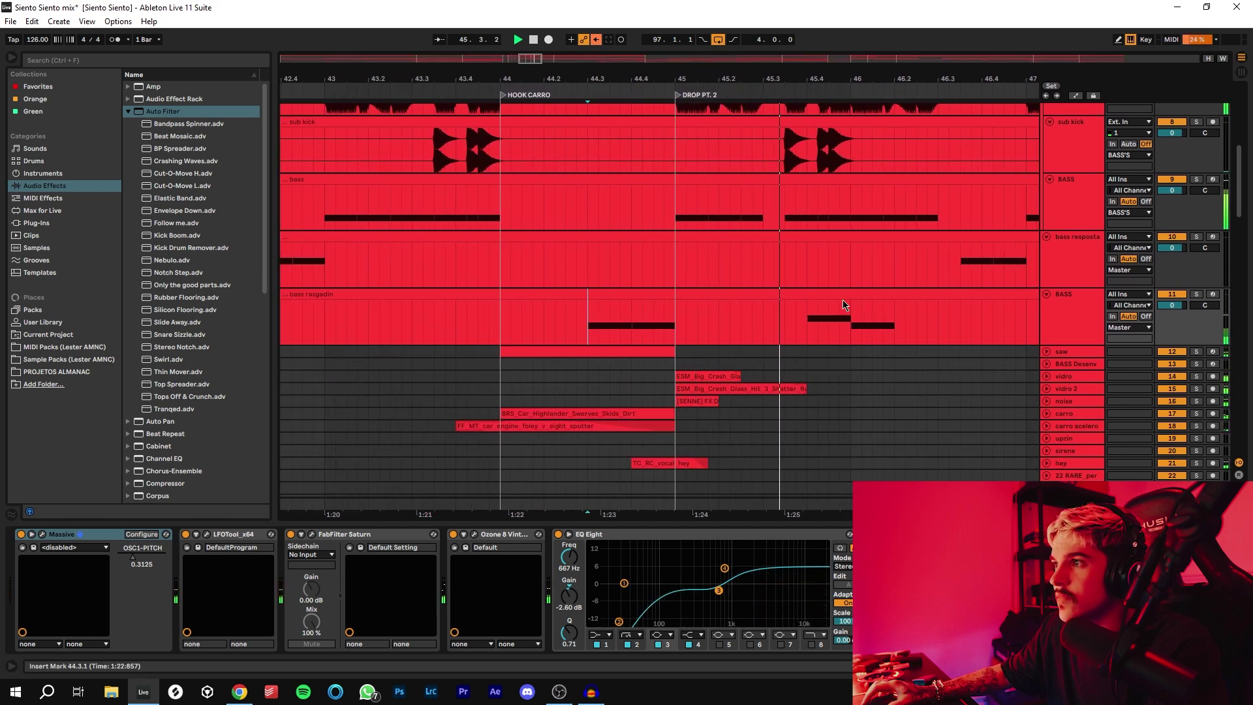
pyautogui.press('space')
pyautogui.press('space')
pyautogui.click(1196, 295)
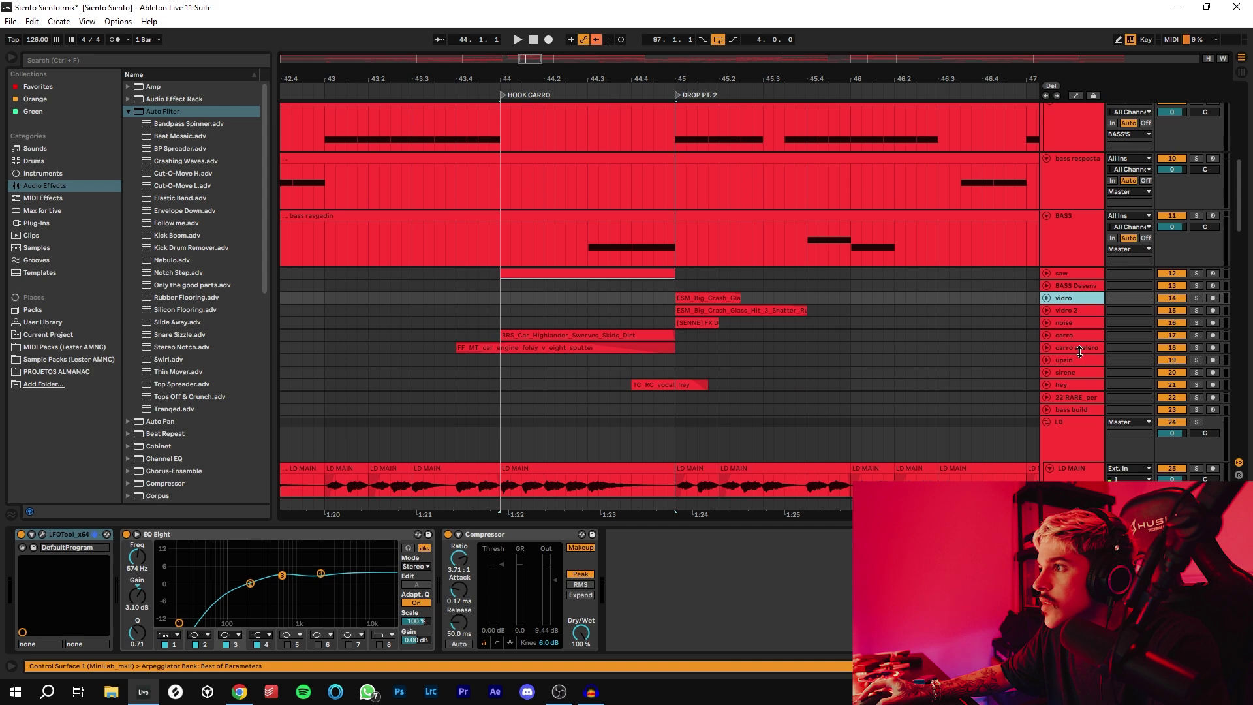
# Expand the vidro through carro acelero tracks together and play from just before the car engine sputter clip.
pyautogui.keyDown('shift'); pyautogui.click(1078, 349); pyautogui.keyUp('shift')
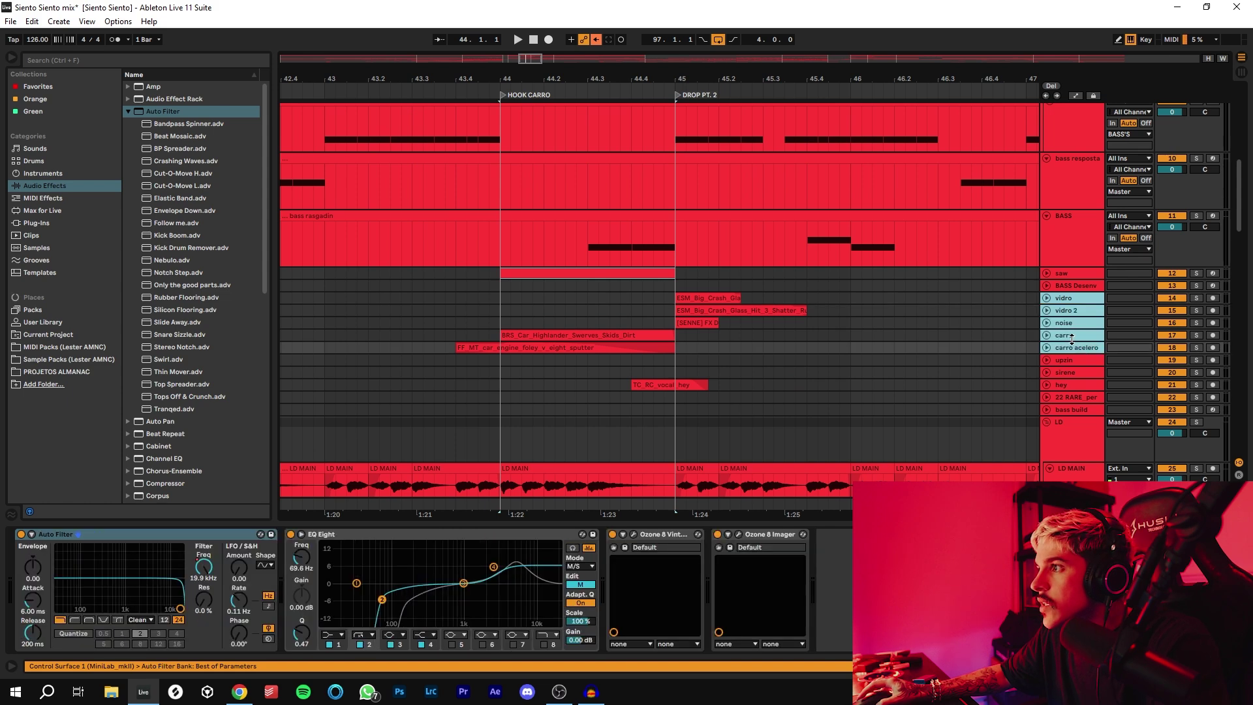
pyautogui.click(1046, 300)
pyautogui.scroll(-5, 611, 271)
pyautogui.click(446, 381)
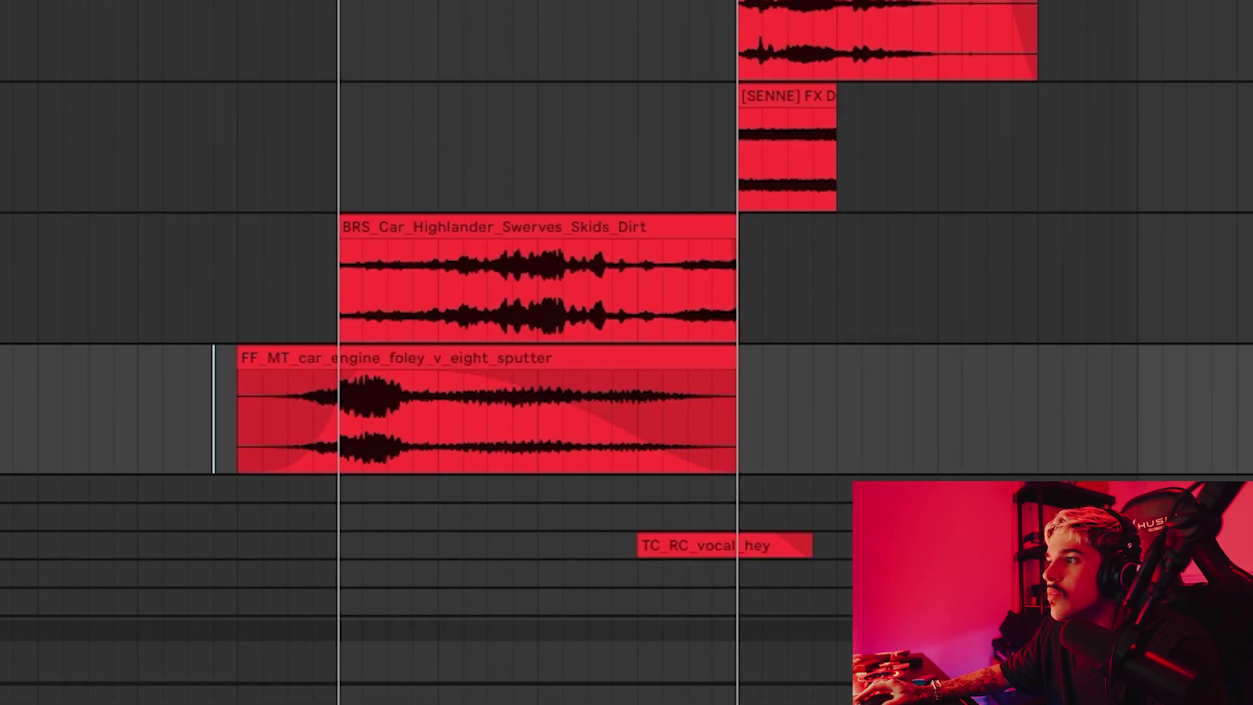
pyautogui.press('space')
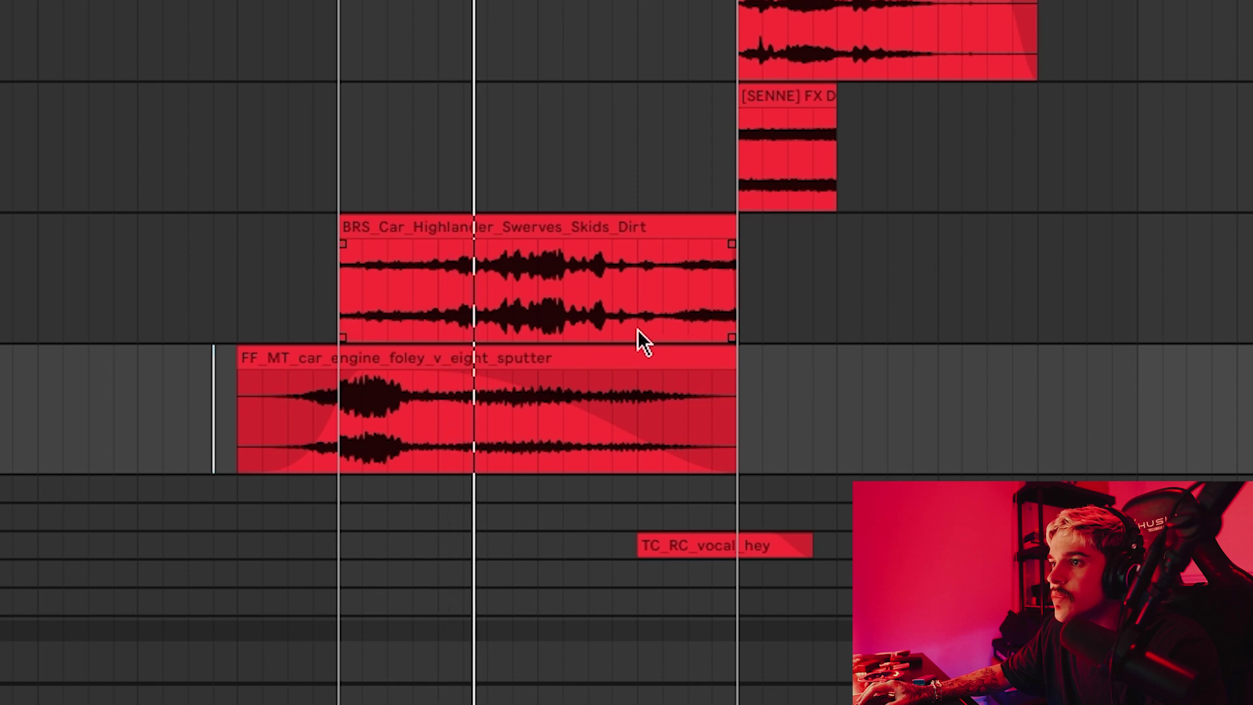
# Select the car engine sputter clip and the BRS_Car_Highlander_Swerves_Skids_Dirt clip in turn, playing the skid sound.
pyautogui.click(333, 358)
pyautogui.click(476, 216)
pyautogui.press('space')
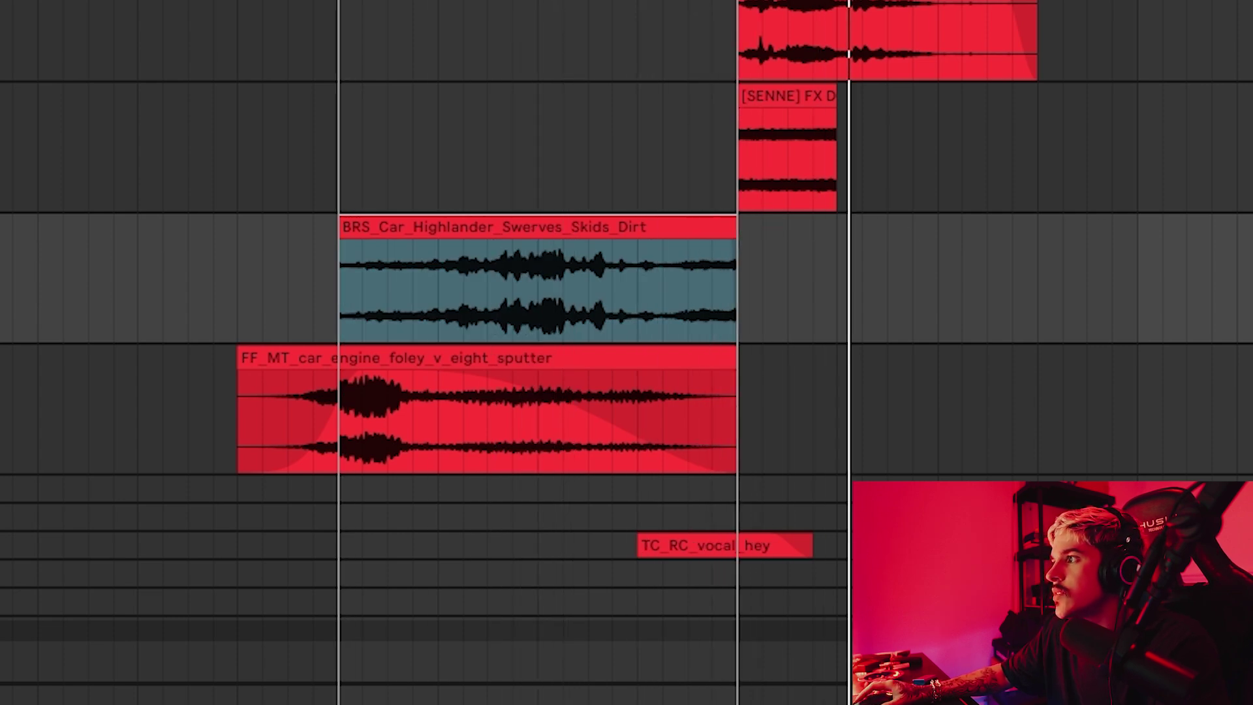
# Play the two ESM_Big_Crash_Glass clips on the vidro and vidro 2 tracks at the start of DROP PT. 2.
pyautogui.scroll(2, 833, 243)
pyautogui.click(792, 177)
pyautogui.scroll(2, 861, 167)
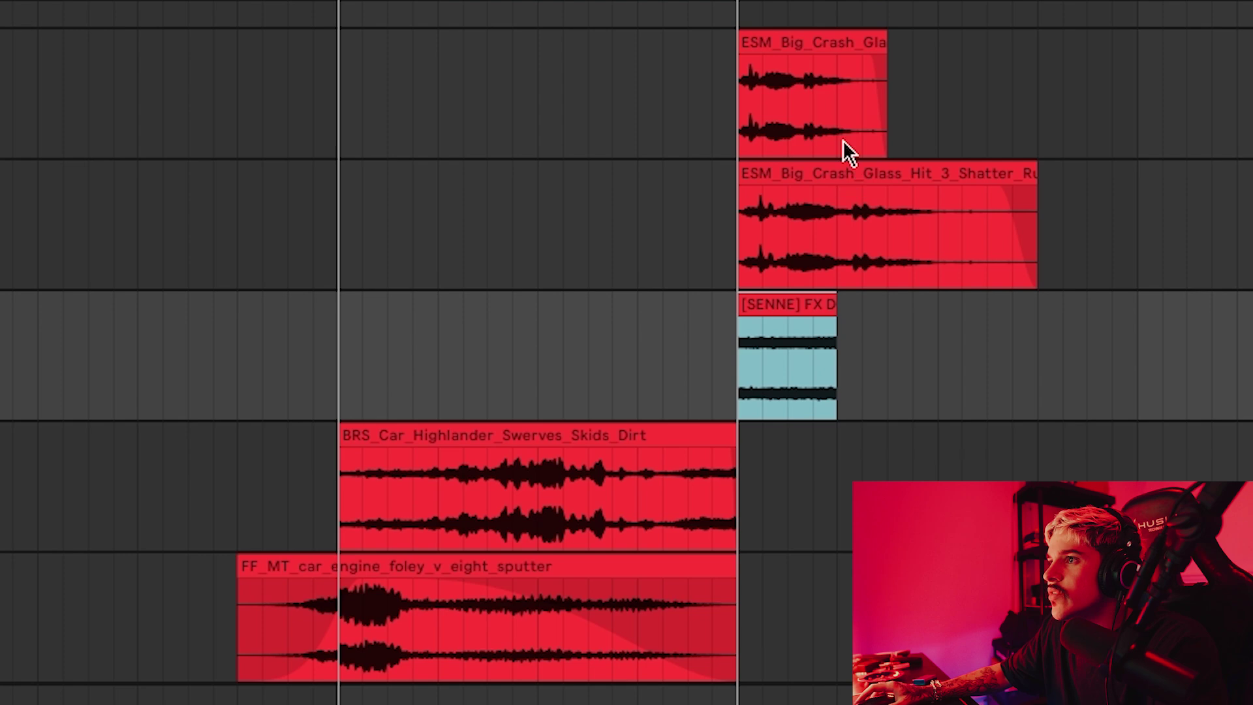
pyautogui.click(805, 33)
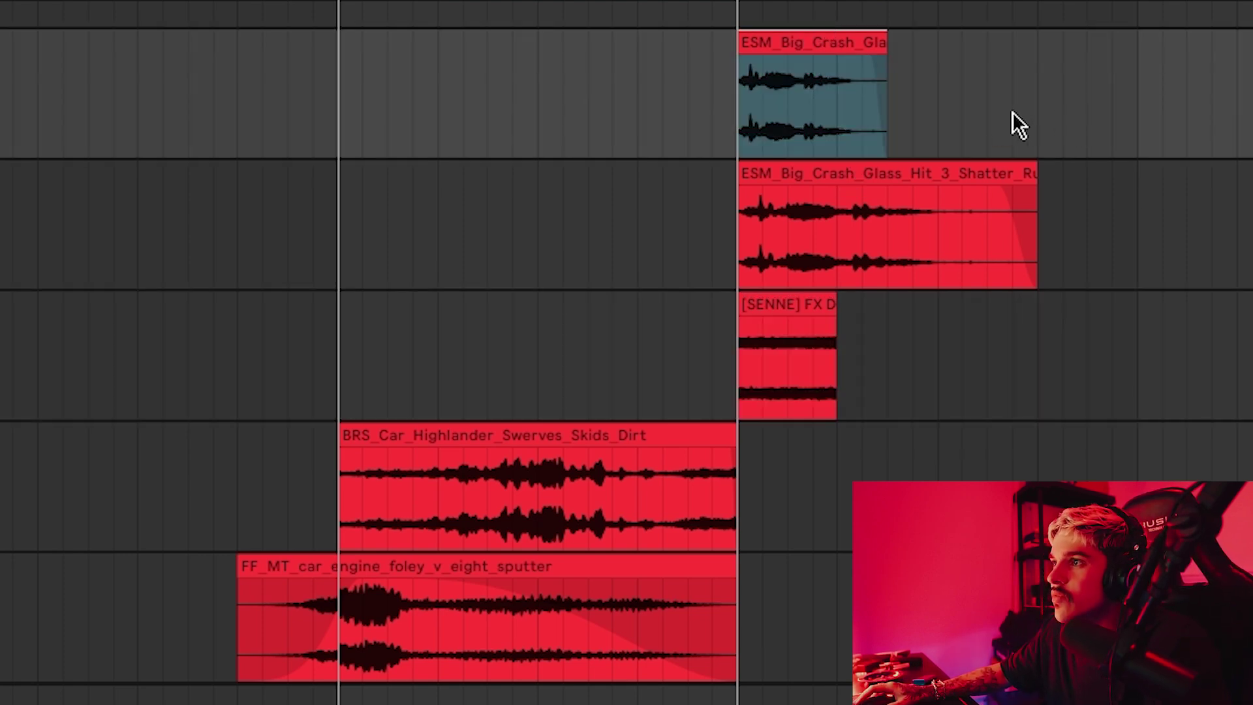
pyautogui.click(862, 182)
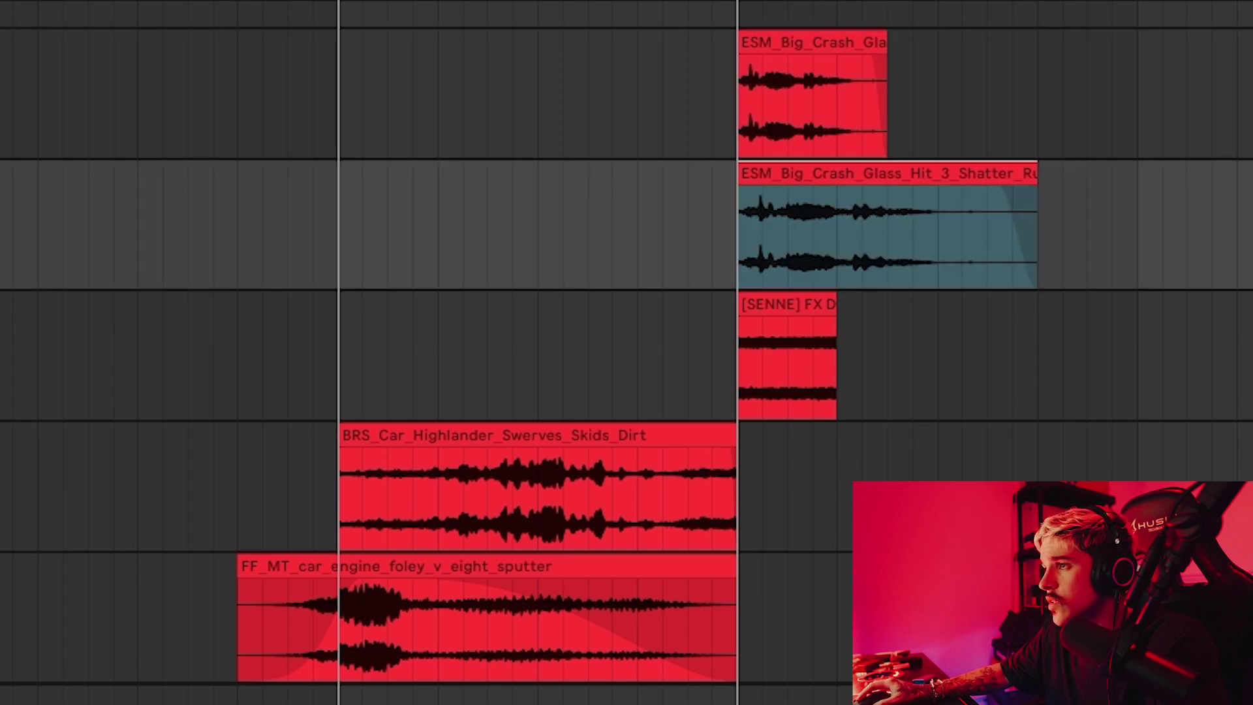
pyautogui.press('space')
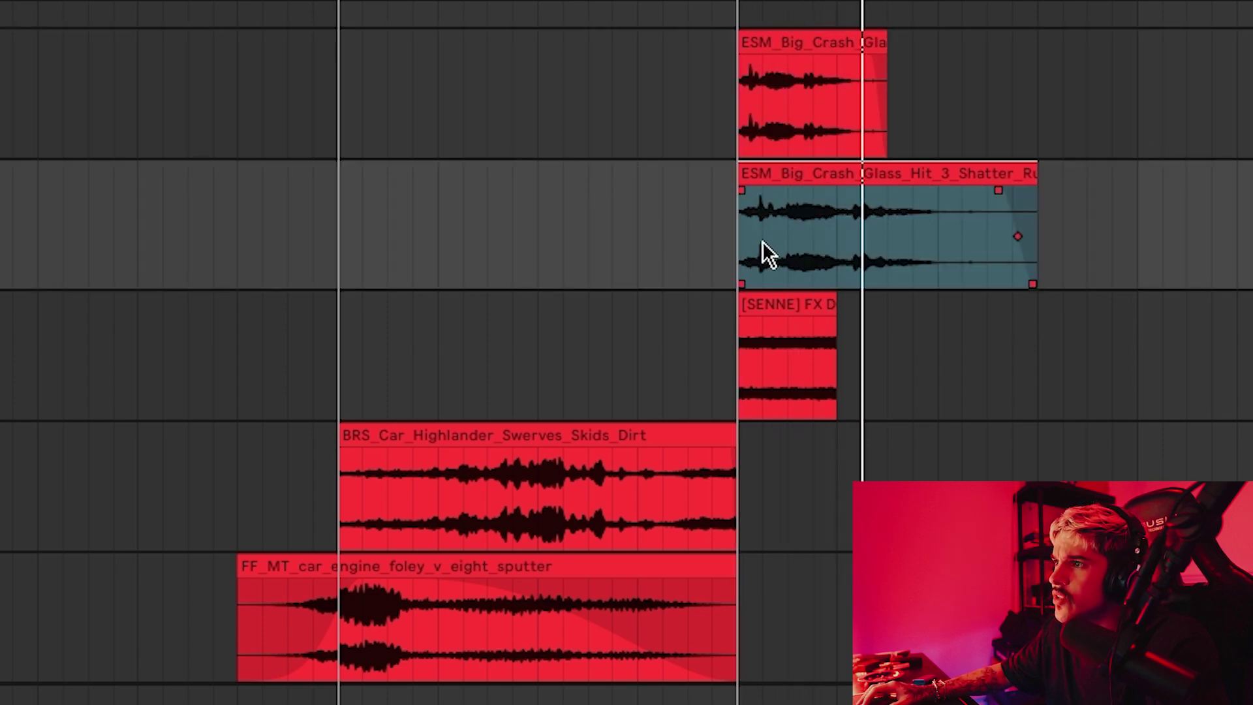
# Select the [SENNE] FX clip on the noise track and play it from 45.1.1.
pyautogui.click(757, 349)
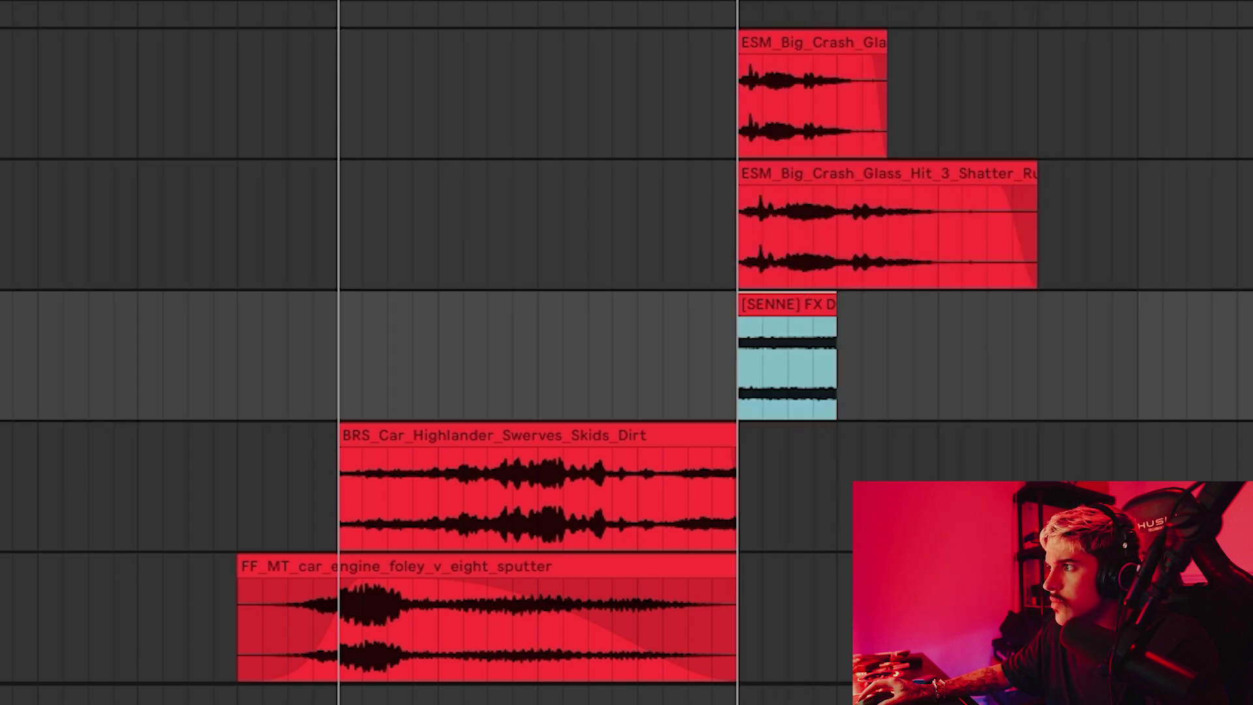
pyautogui.press('space')
pyautogui.press('space')
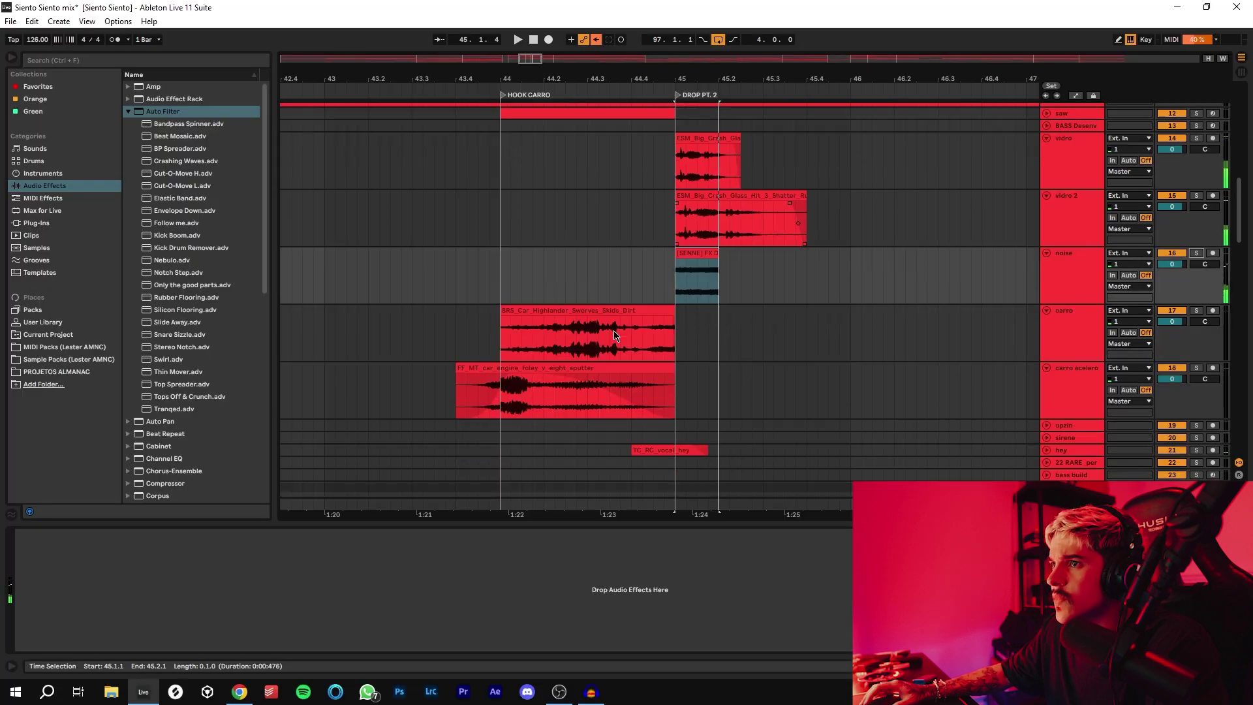
# Play the full mix from 43.3.3 through HOOK CARRO while viewing the bass and effect tracks.
pyautogui.click(188, 482)
pyautogui.press('space')
pyautogui.scroll(10, 744, 326)
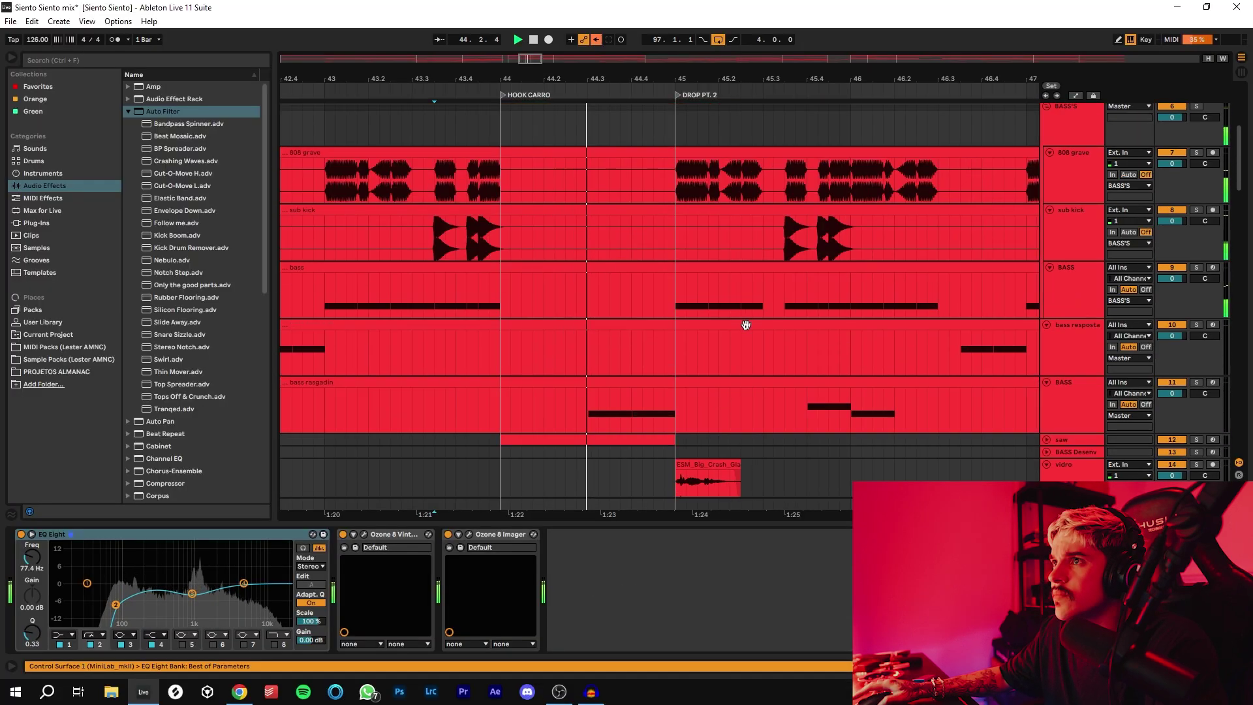
pyautogui.scroll(-5, 745, 324)
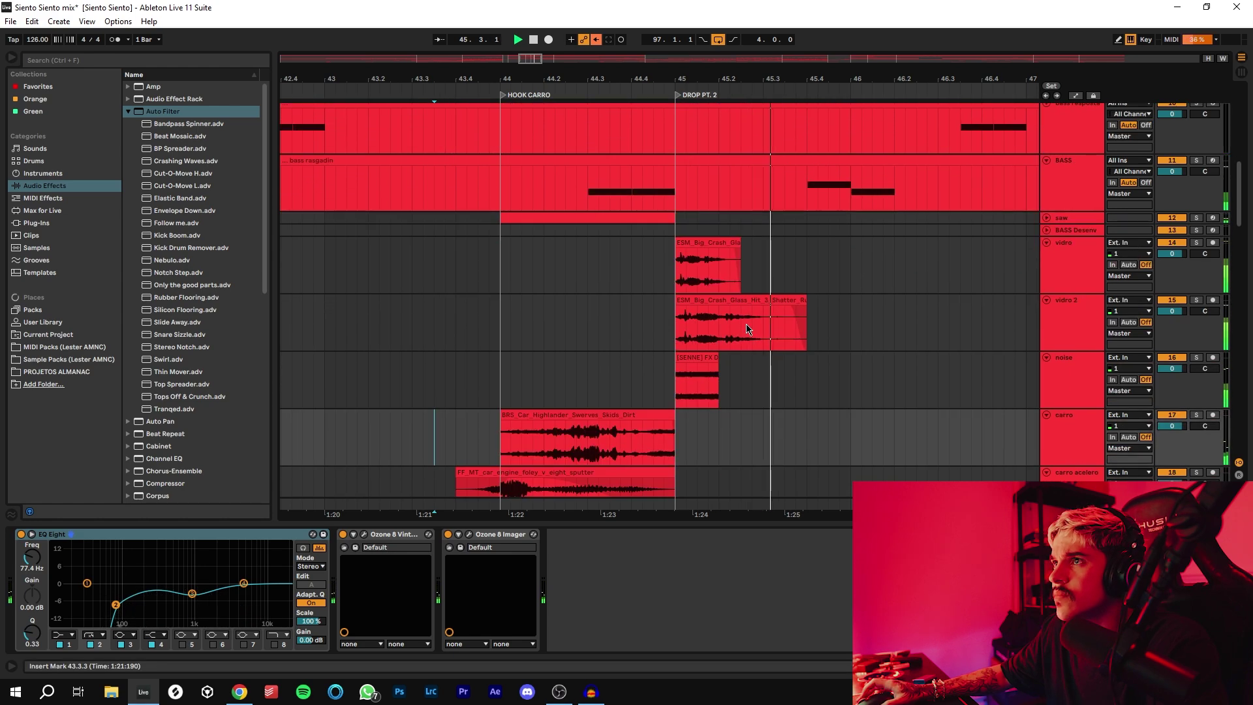
# Follow the playback through DROP PT. 2 on the clap, HAT 1, HAT 2, top and open hat tracks.
pyautogui.moveTo(522, 58); pyautogui.dragTo(539, 28)
pyautogui.scroll(-5, 528, 265)
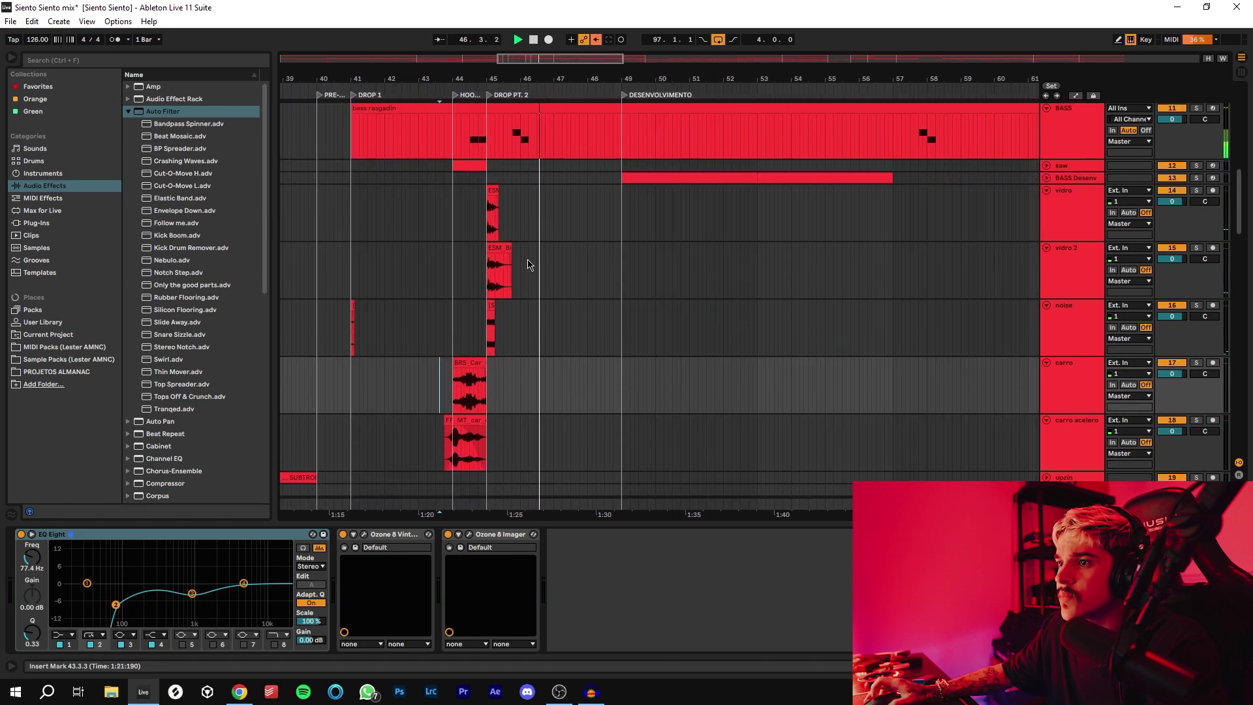
pyautogui.scroll(-8, 500, 290)
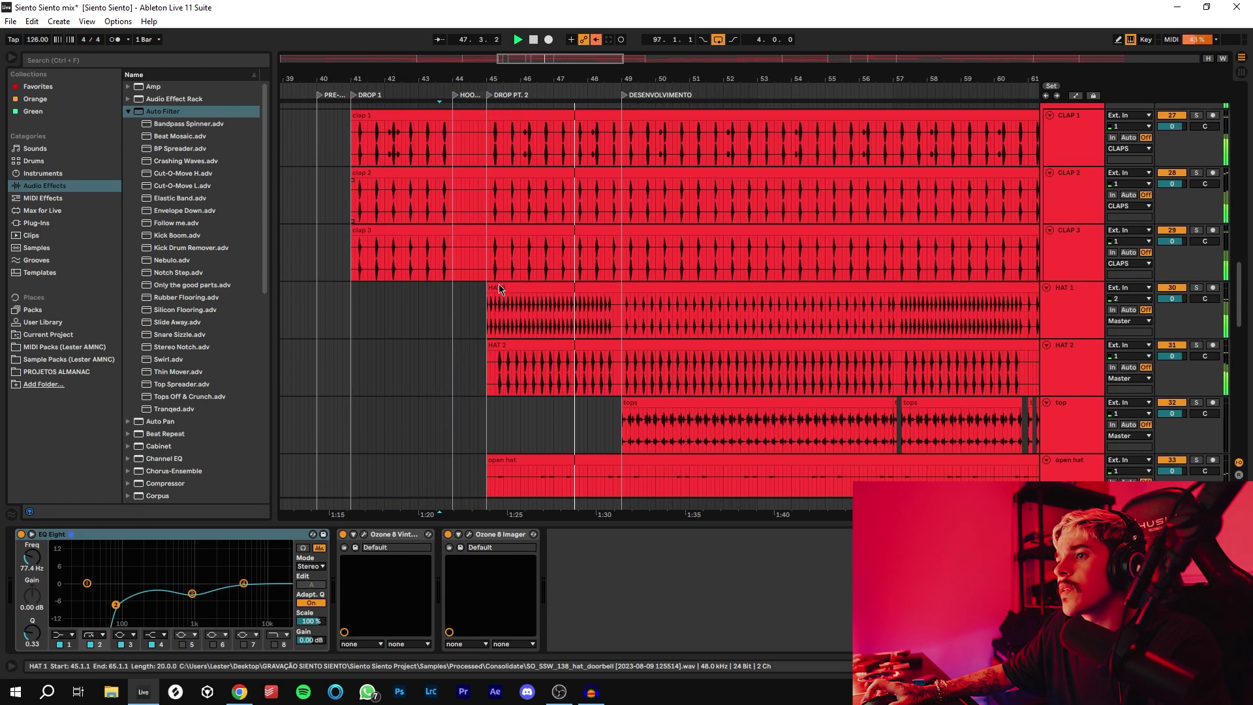
pyautogui.scroll(-4, 499, 289)
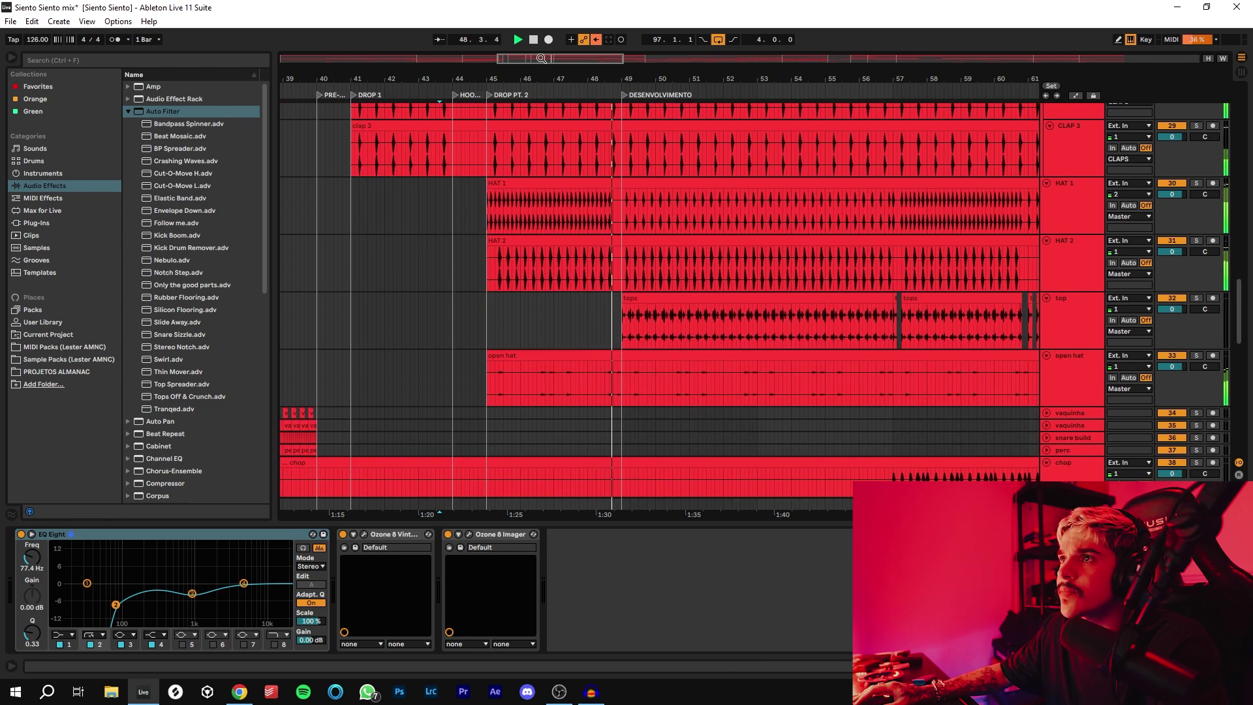
# Stop the playback at 64.1.1 and view the whole arrangement from INTRO to OUTRO.
pyautogui.moveTo(540, 61); pyautogui.dragTo(543, 44)
pyautogui.click(603, 382)
pyautogui.press('space')
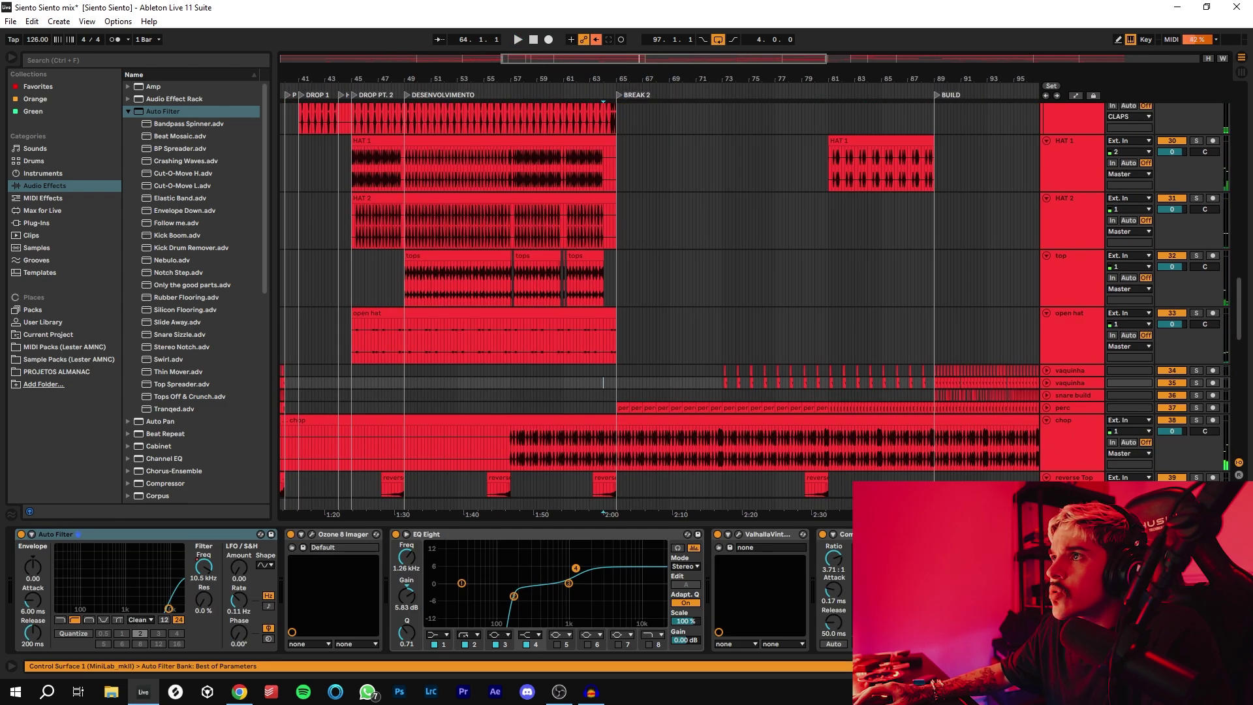
pyautogui.moveTo(699, 77); pyautogui.dragTo(699, 69)
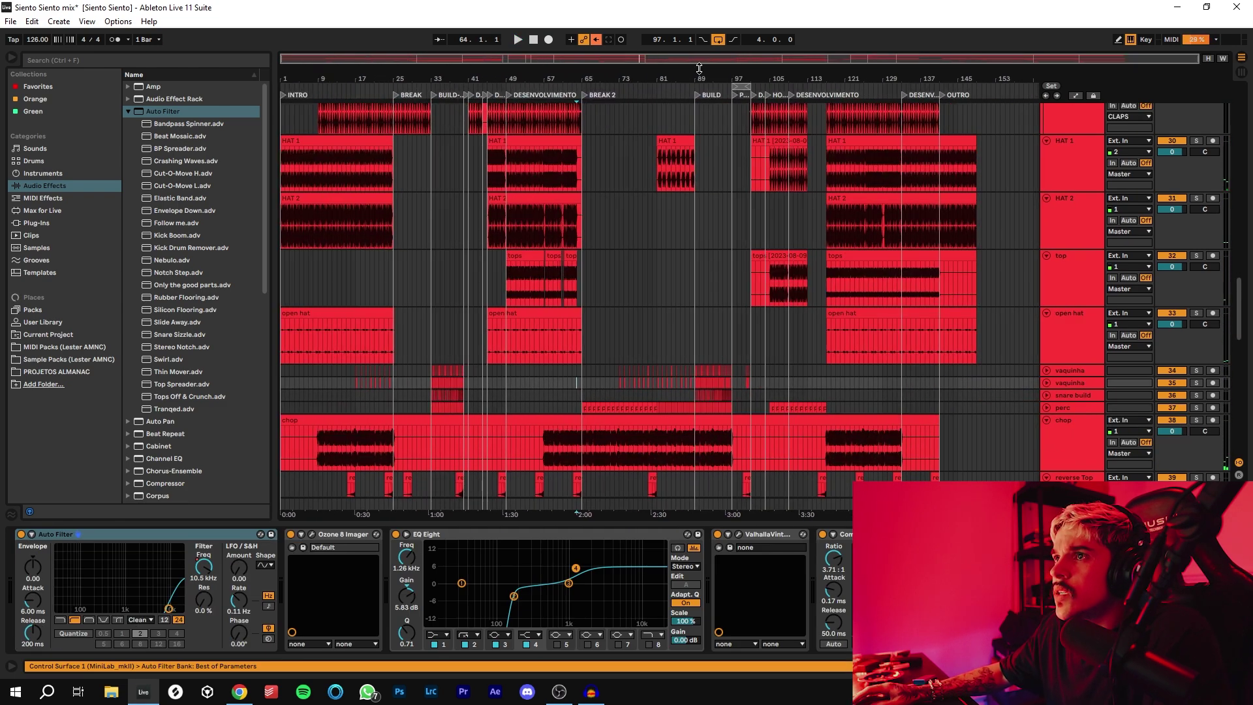
pyautogui.moveTo(476, 70); pyautogui.dragTo(476, 80)
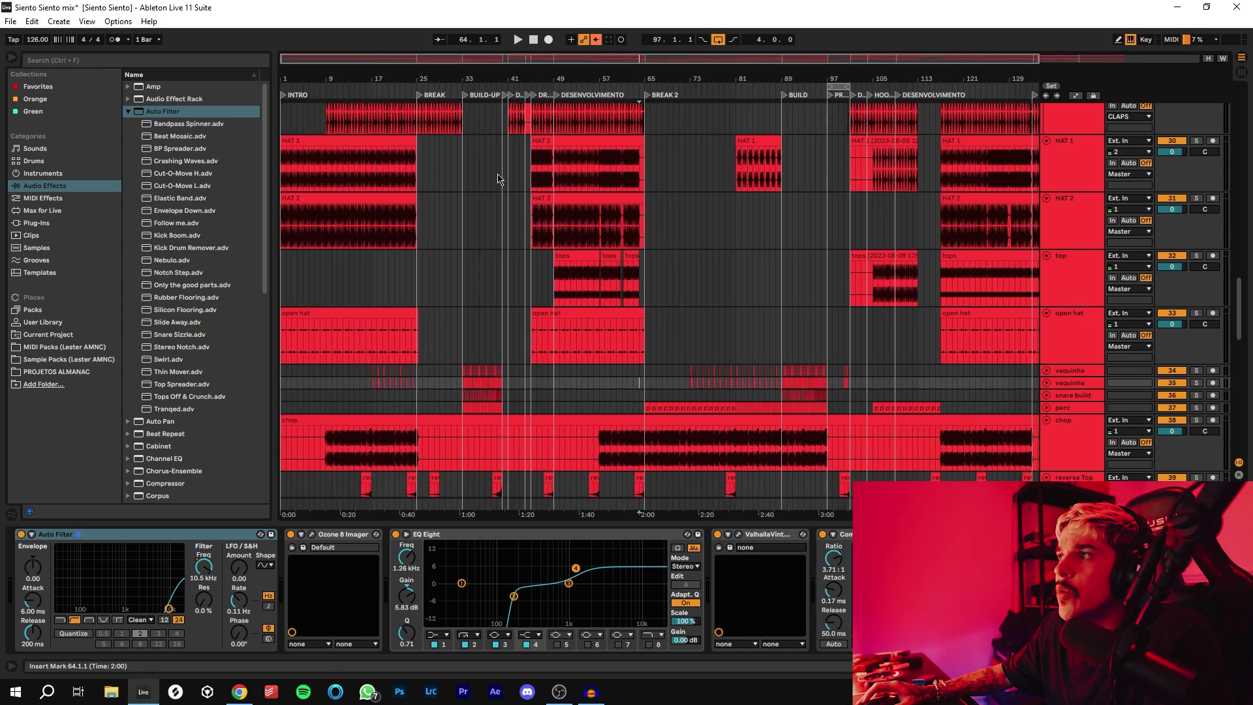
# Return to the VOCAL, KICKS and BASS'S tracks and place the insert marker at 41.1.1 on the 808 grave track.
pyautogui.scroll(15, 530, 201)
pyautogui.scroll(15, 415, 183)
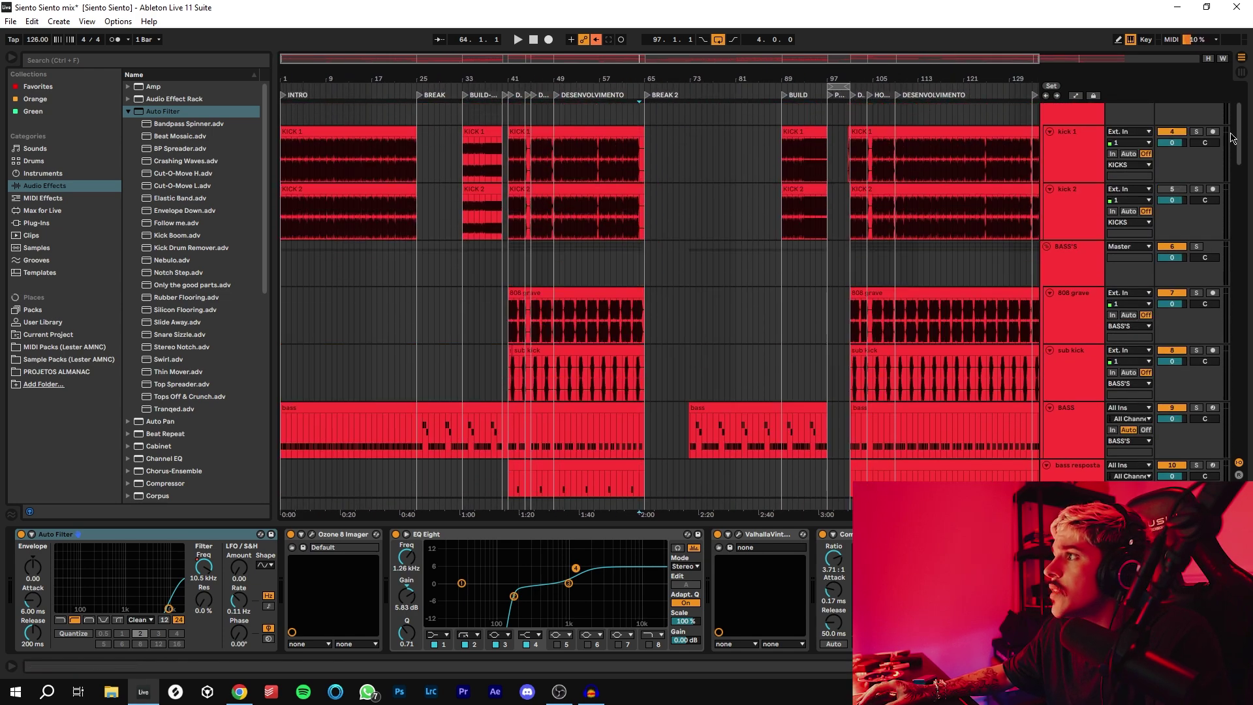
pyautogui.scroll(5, 1233, 104)
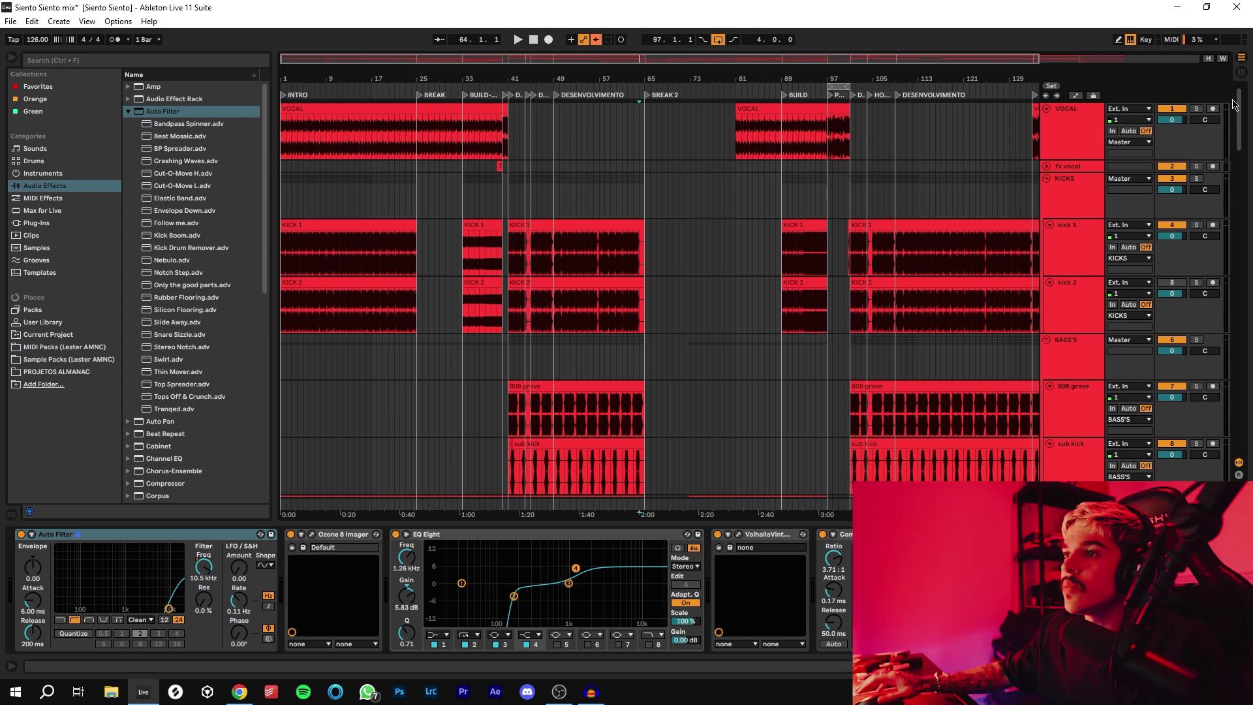
pyautogui.click(507, 418)
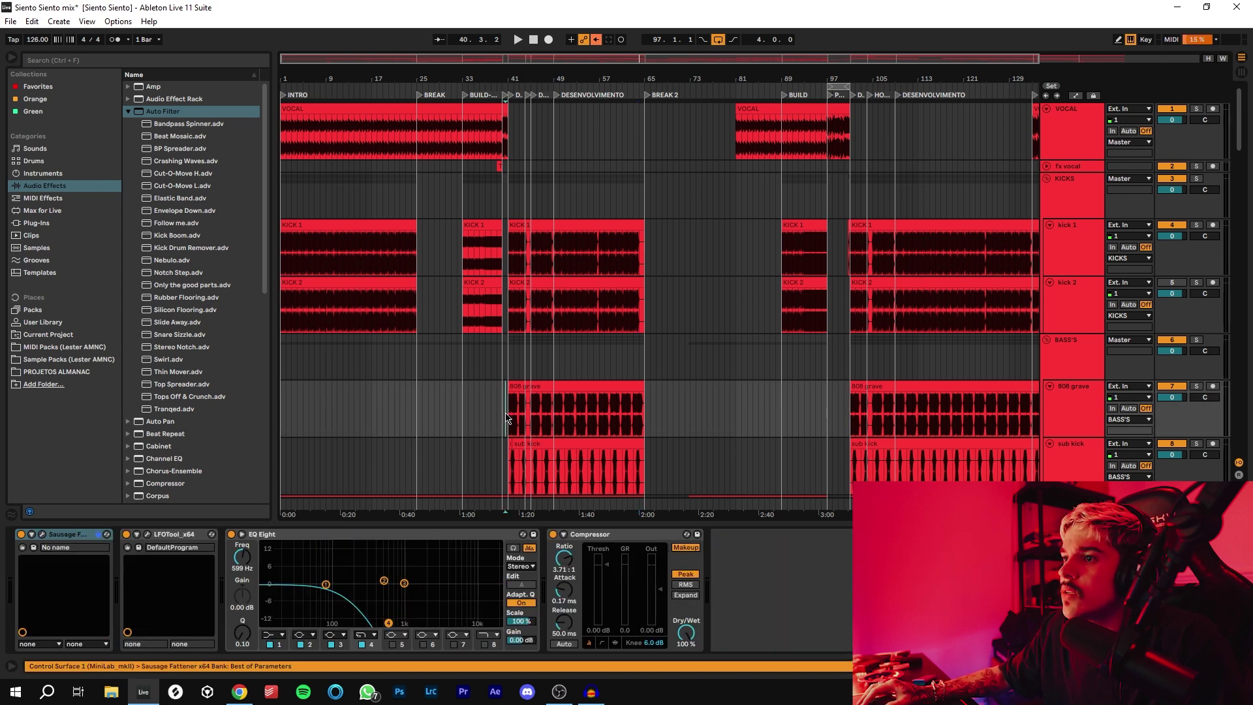
pyautogui.moveTo(483, 59); pyautogui.dragTo(482, 49)
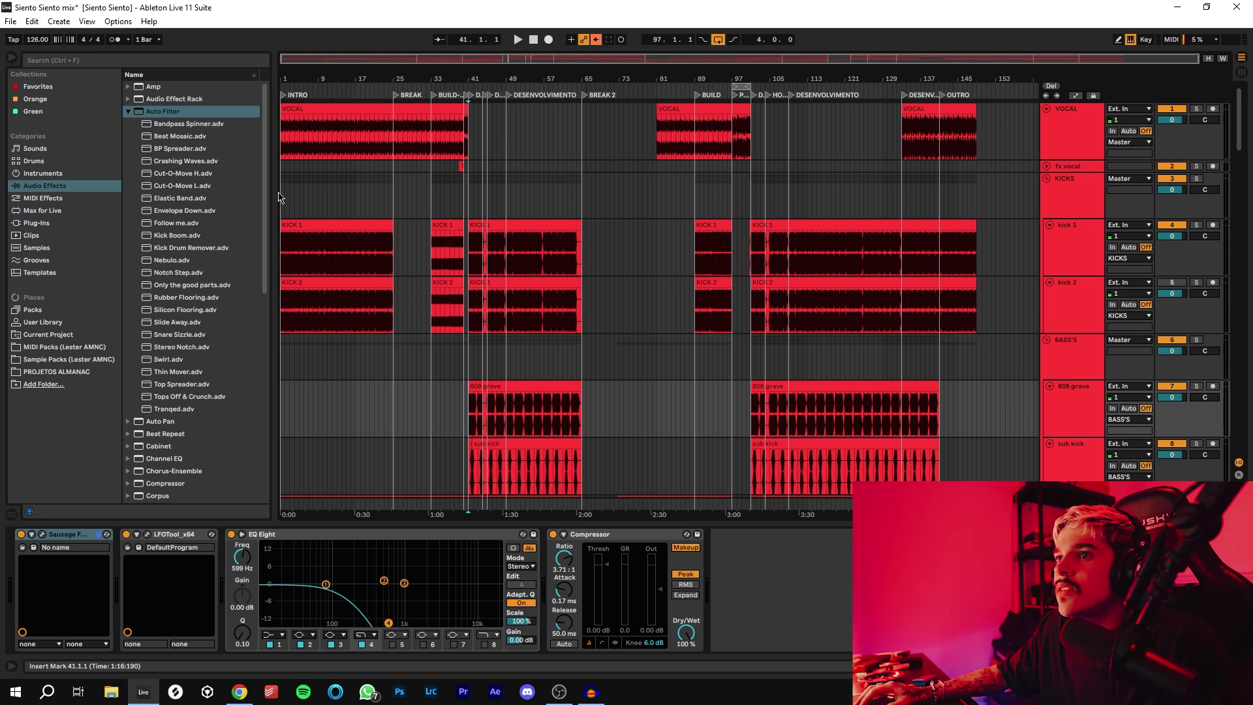
pyautogui.click(395, 204)
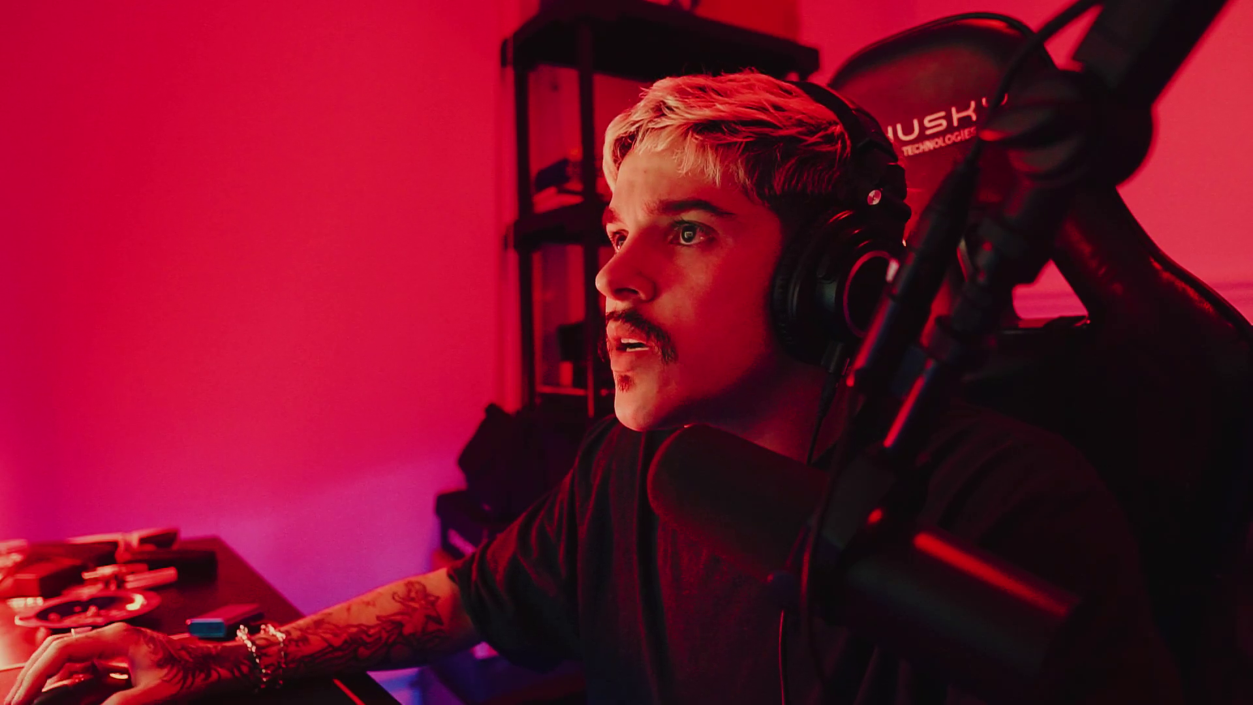
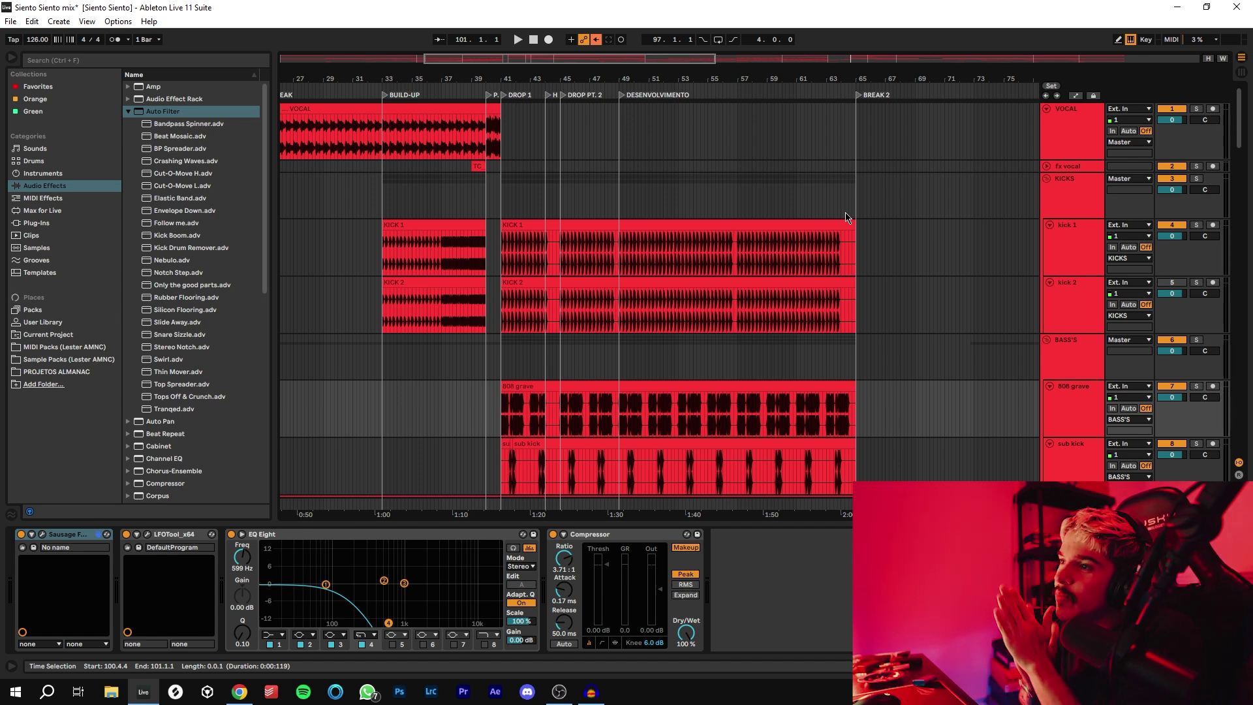
# Inspect the Ozone 8 Vintage EQ on the VOCAL track at the start of PRE-DROP.
pyautogui.moveTo(496, 58); pyautogui.dragTo(742, 76)
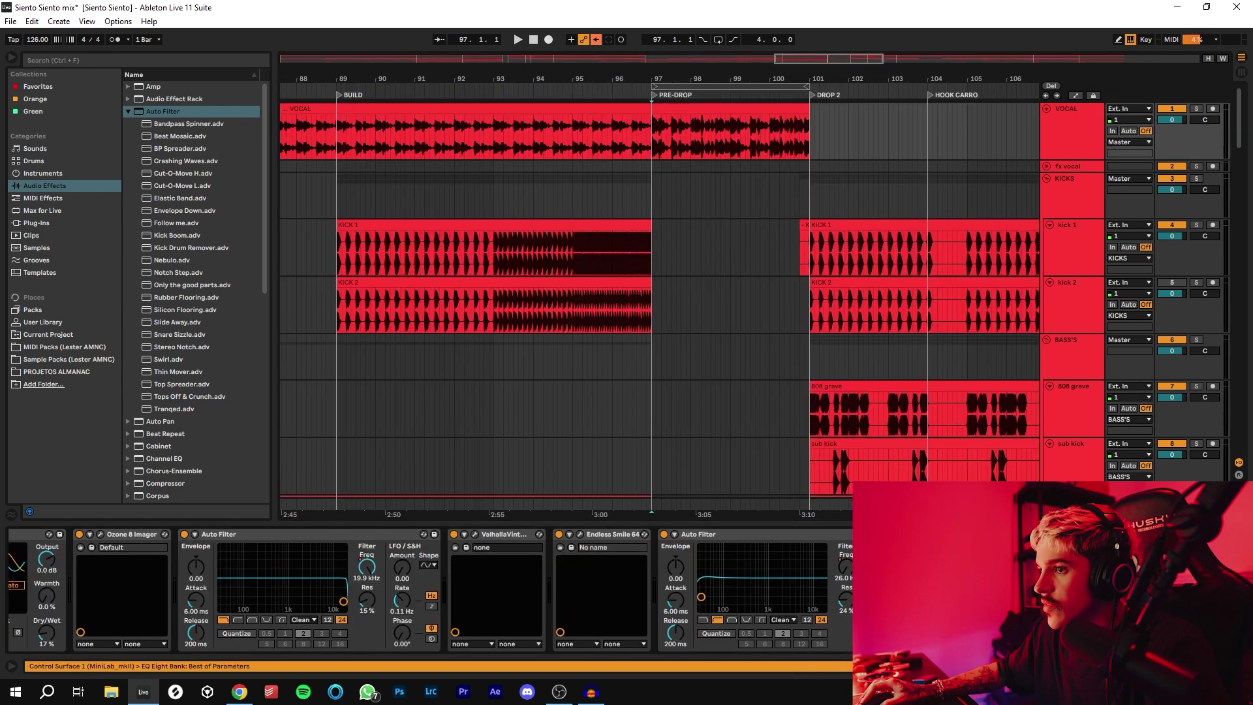
pyautogui.click(653, 139)
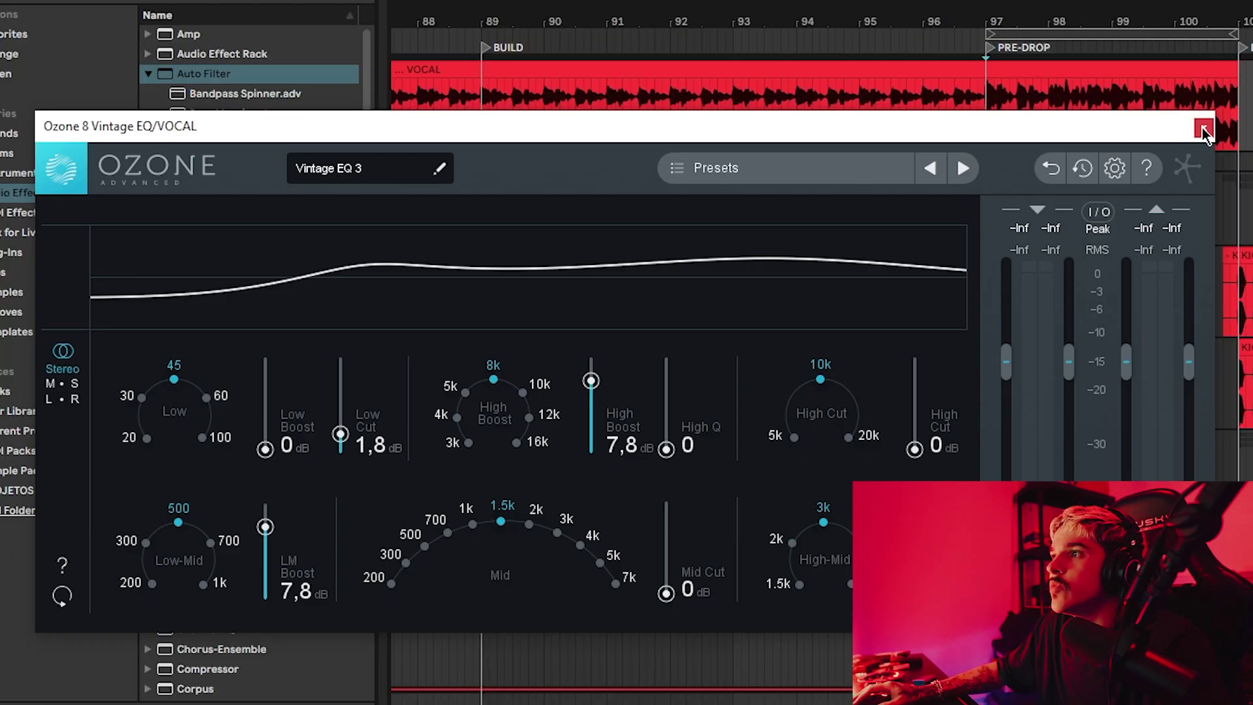
pyautogui.click(1204, 130)
pyautogui.moveTo(846, 58)
pyautogui.mouseDown()
pyautogui.moveTo(842, 98)
pyautogui.moveTo(843, 80)
pyautogui.mouseUp()
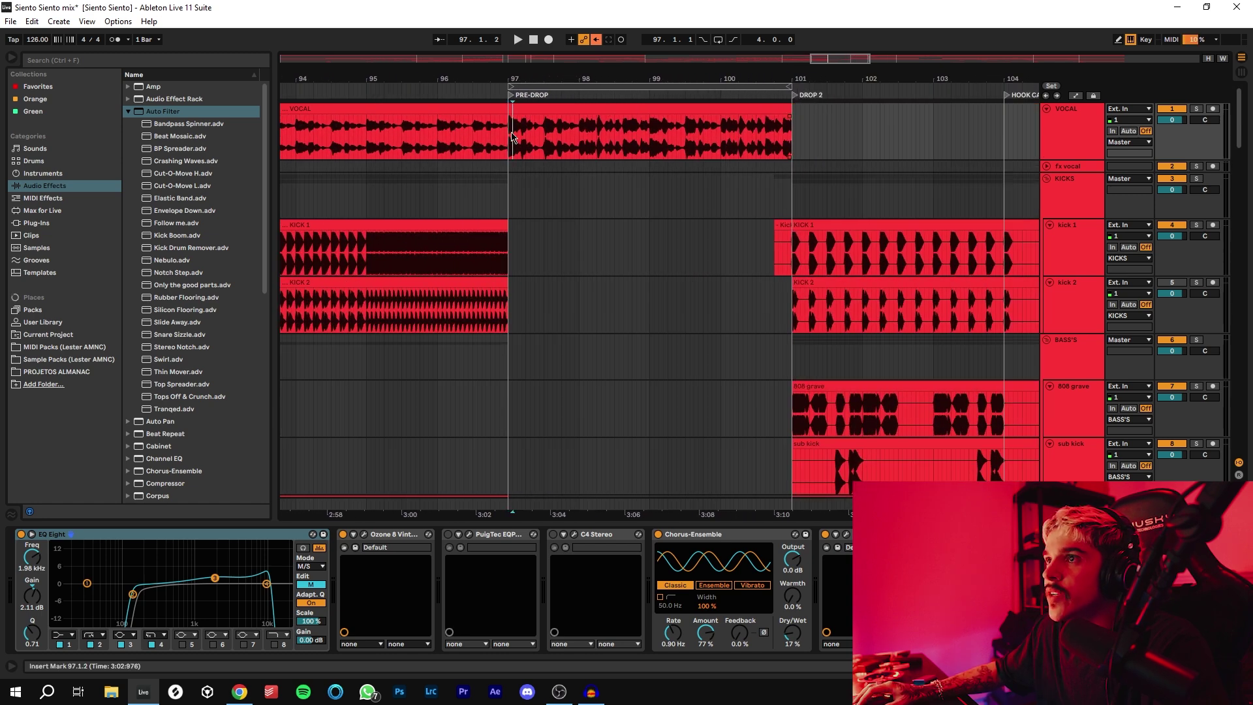
# Play the soloed VOCAL track from 97.1.1, comparing it with the Ozone 8 Vintage EQ off and on.
pyautogui.click(556, 111)
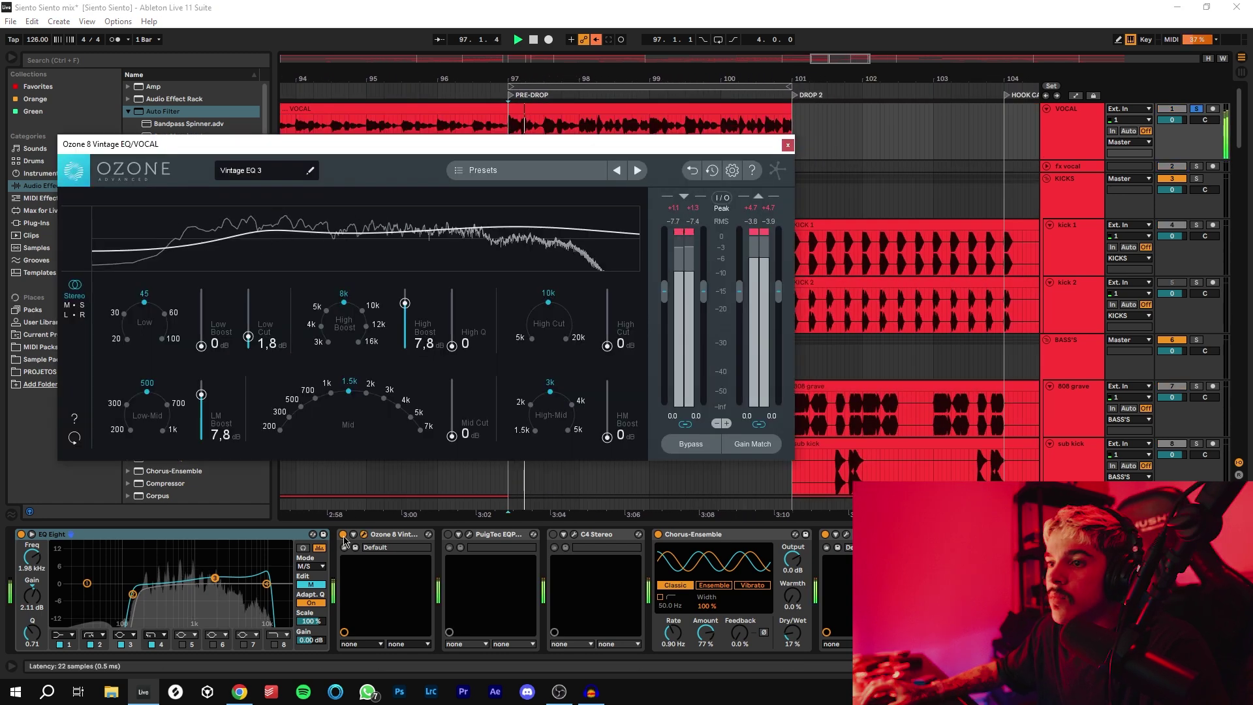
pyautogui.click(343, 535)
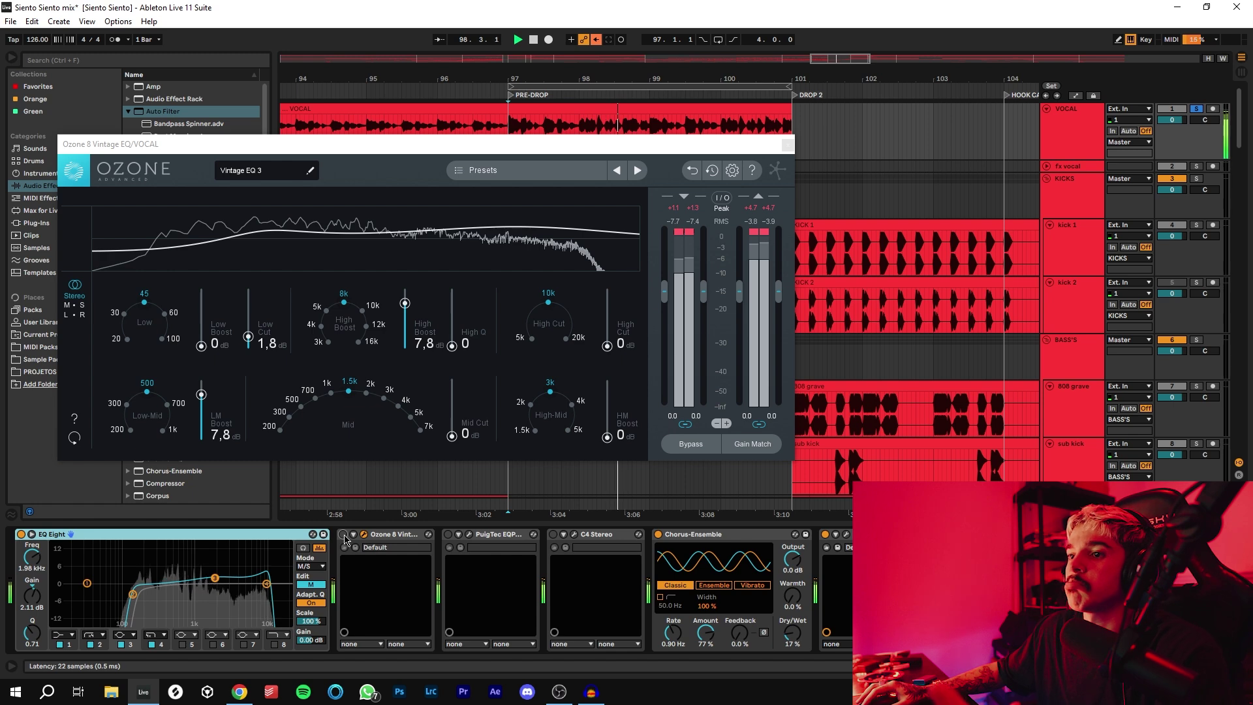
pyautogui.click(344, 535)
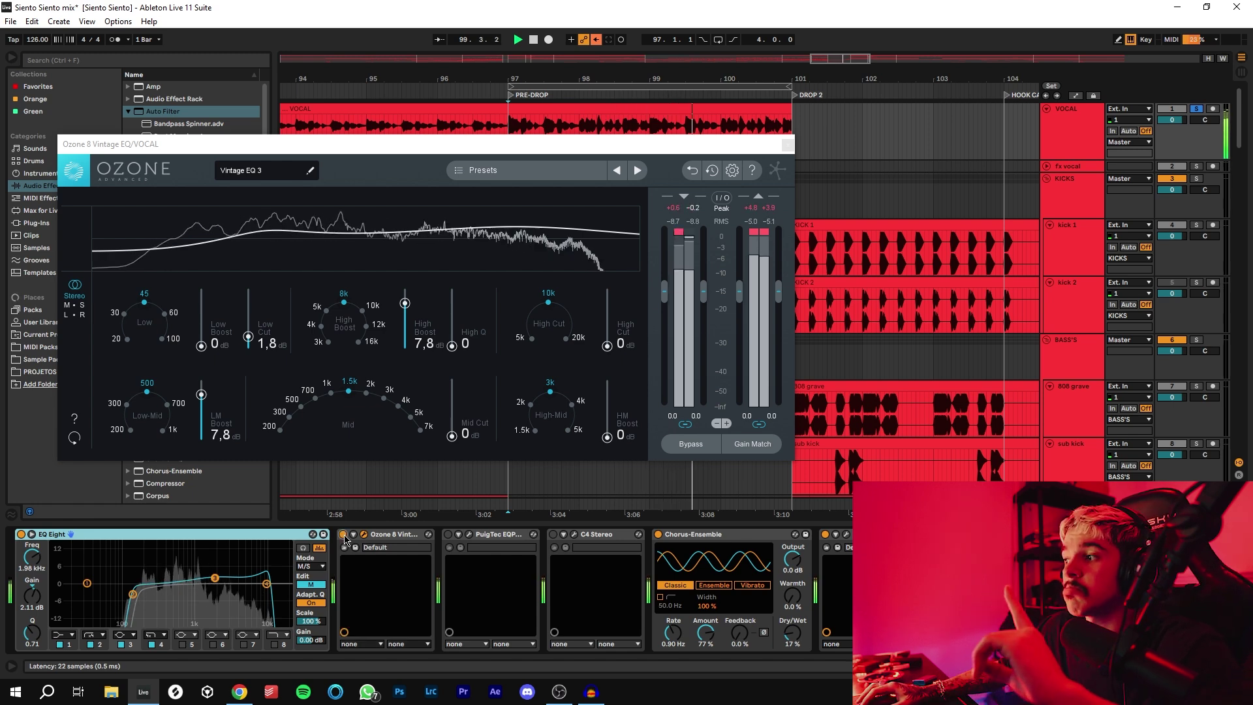
pyautogui.press('space')
pyautogui.press('space')
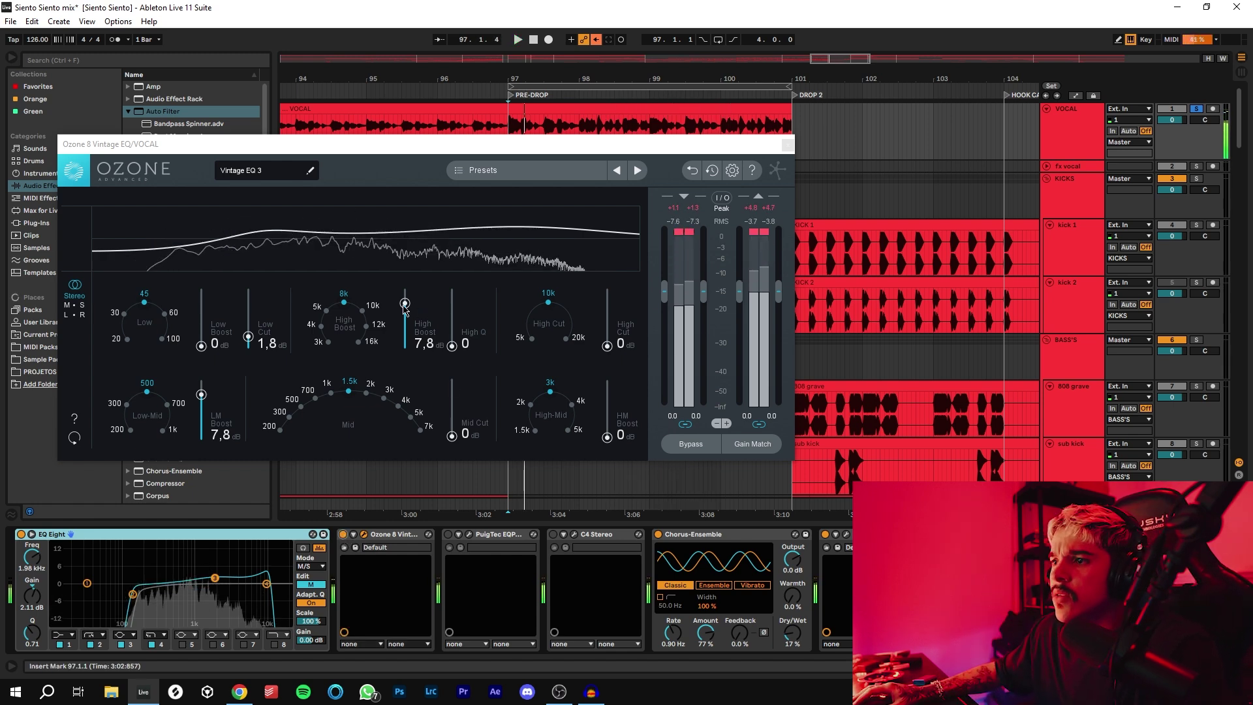
pyautogui.press('space')
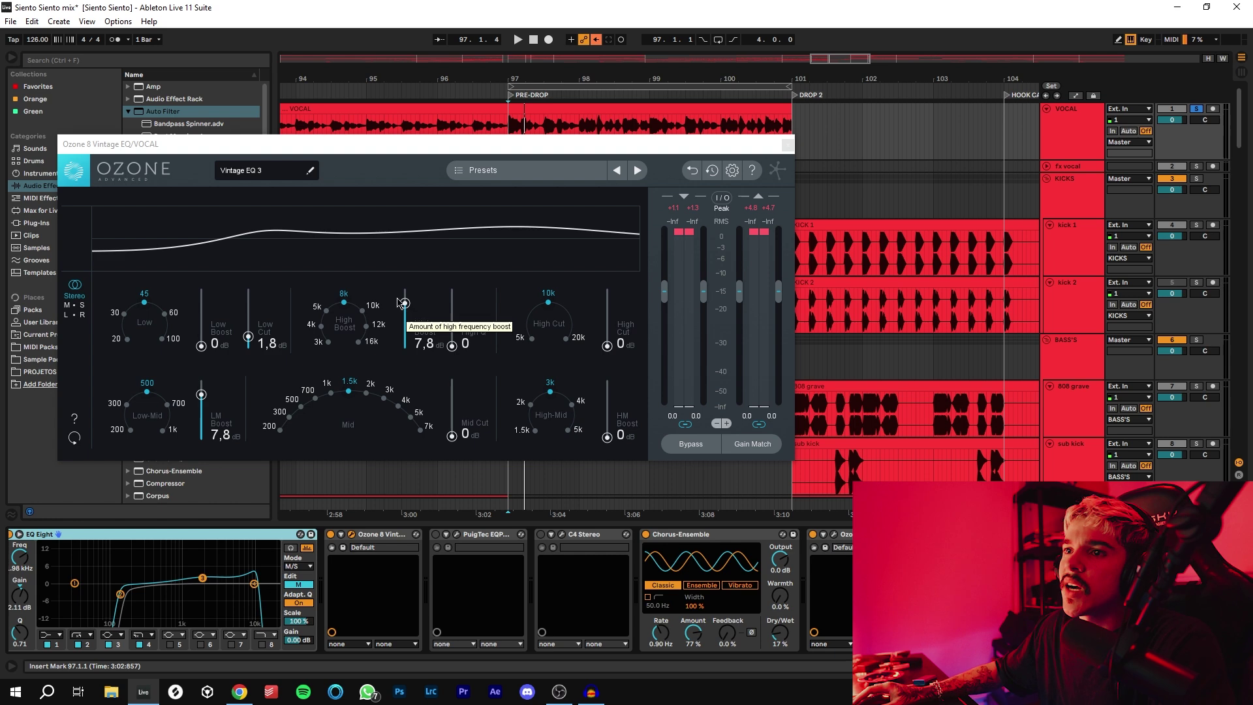
# Set the Low Cut of the VOCAL track's Ozone 8 Vintage EQ to 4.9 dB during playback and close the plug-in.
pyautogui.doubleClick(248, 336)
pyautogui.press('space')
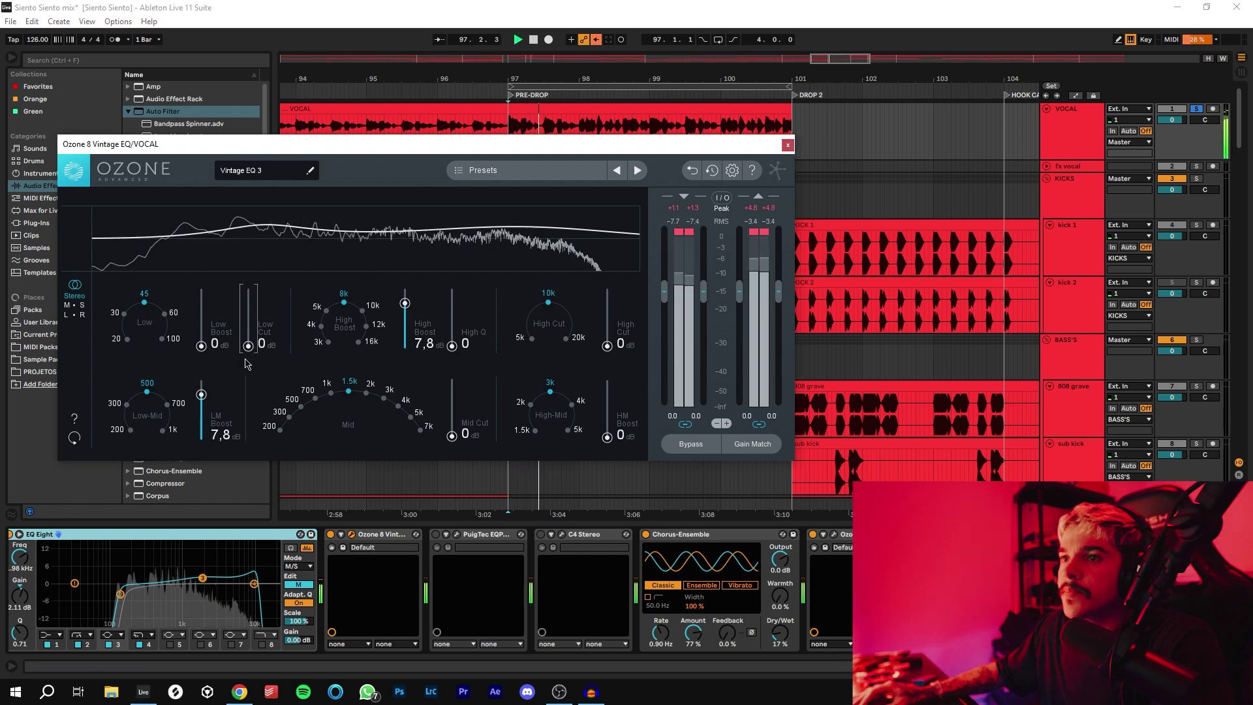
pyautogui.moveTo(248, 363); pyautogui.dragTo(248, 318)
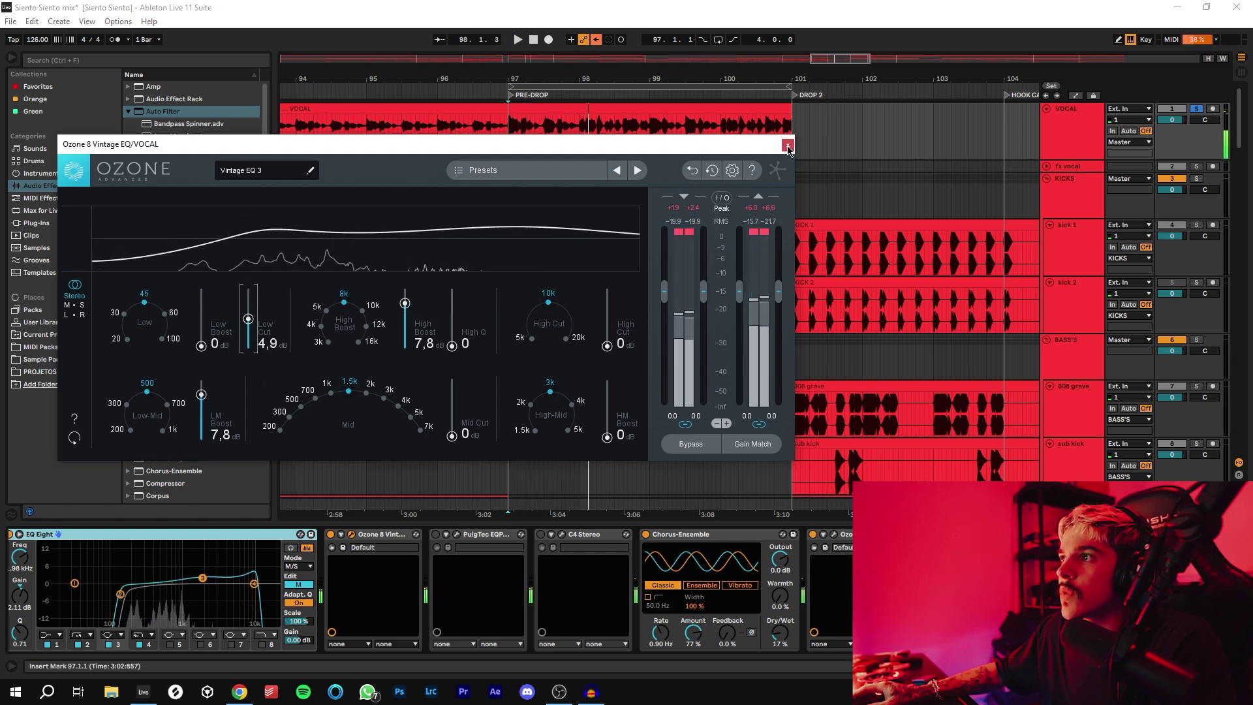
pyautogui.click(788, 146)
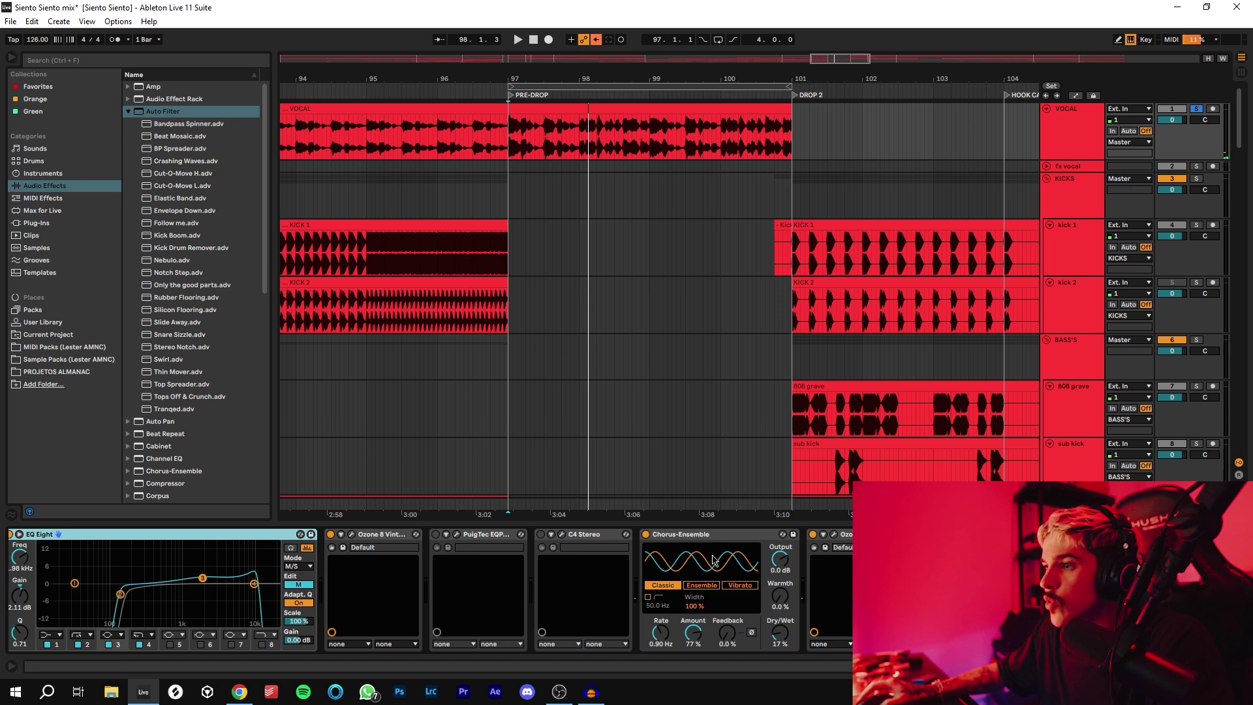
# On the VOCAL track, set the Chorus-Ensemble to 71% Amount and 13% Dry/Wet, and adjust the PuigTec EQP1A's high-frequency boost.
pyautogui.click(722, 539)
pyautogui.moveTo(694, 633); pyautogui.dragTo(797, 648)
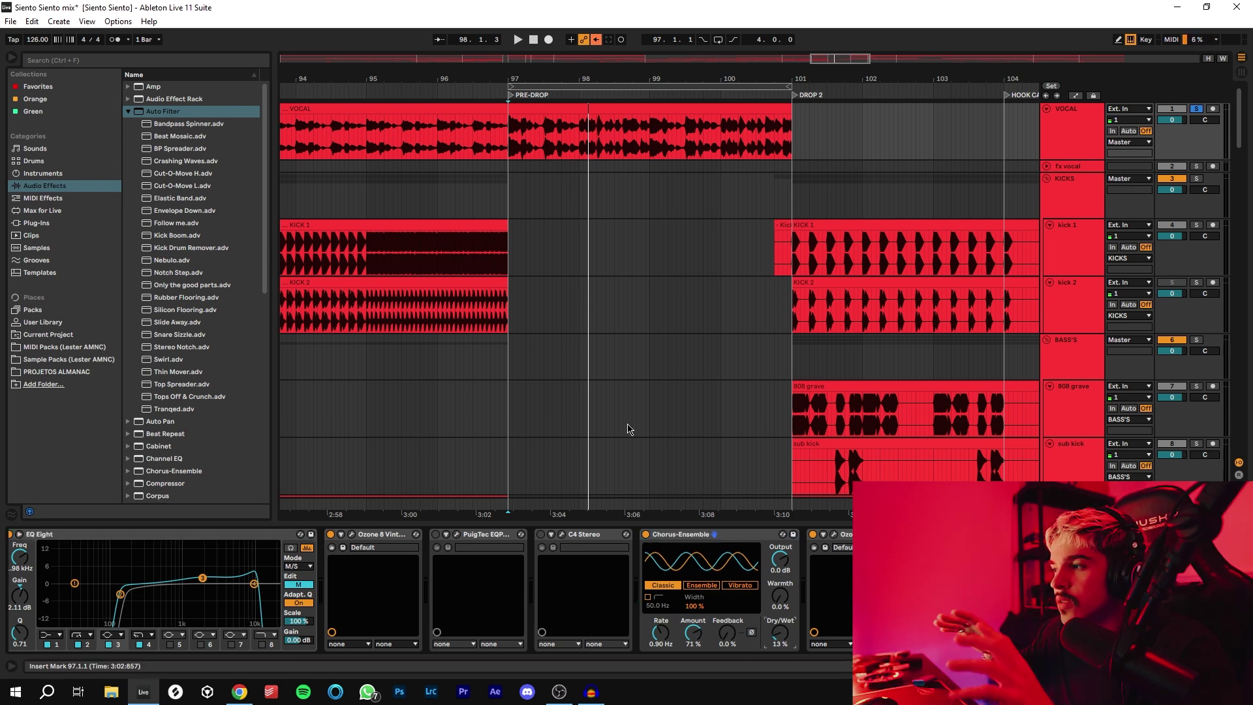
pyautogui.click(509, 358)
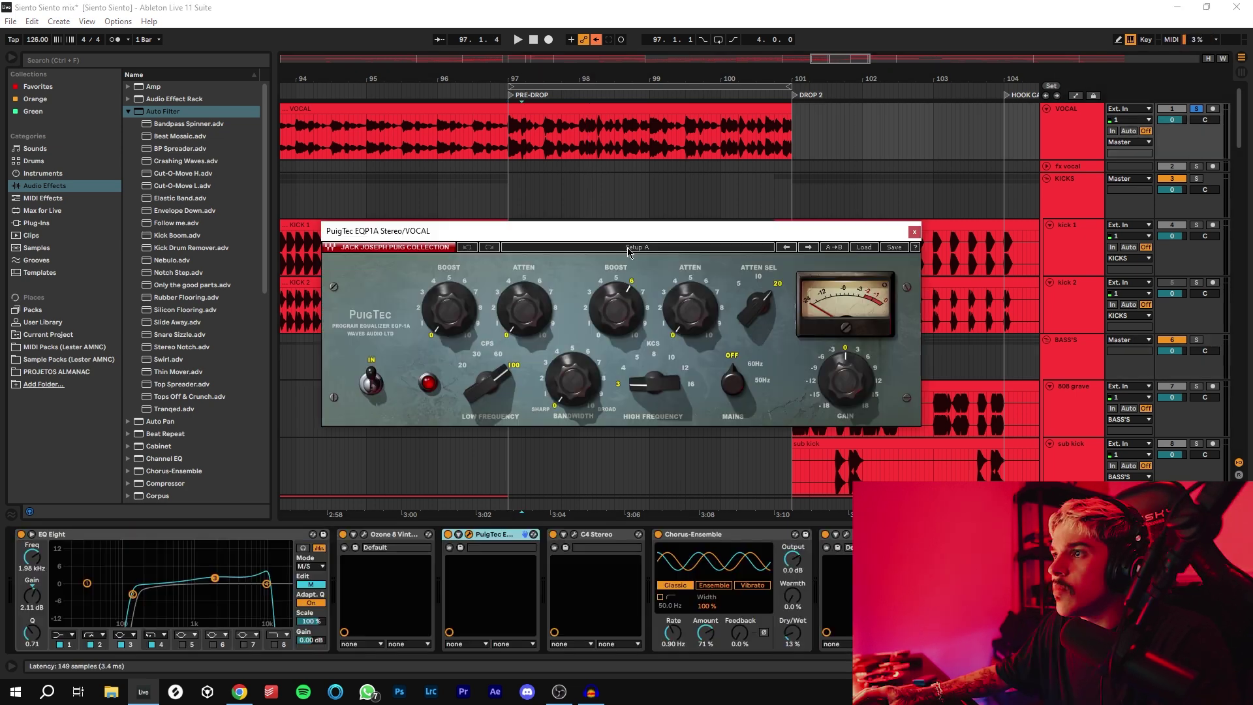
pyautogui.moveTo(632, 234); pyautogui.dragTo(709, 294)
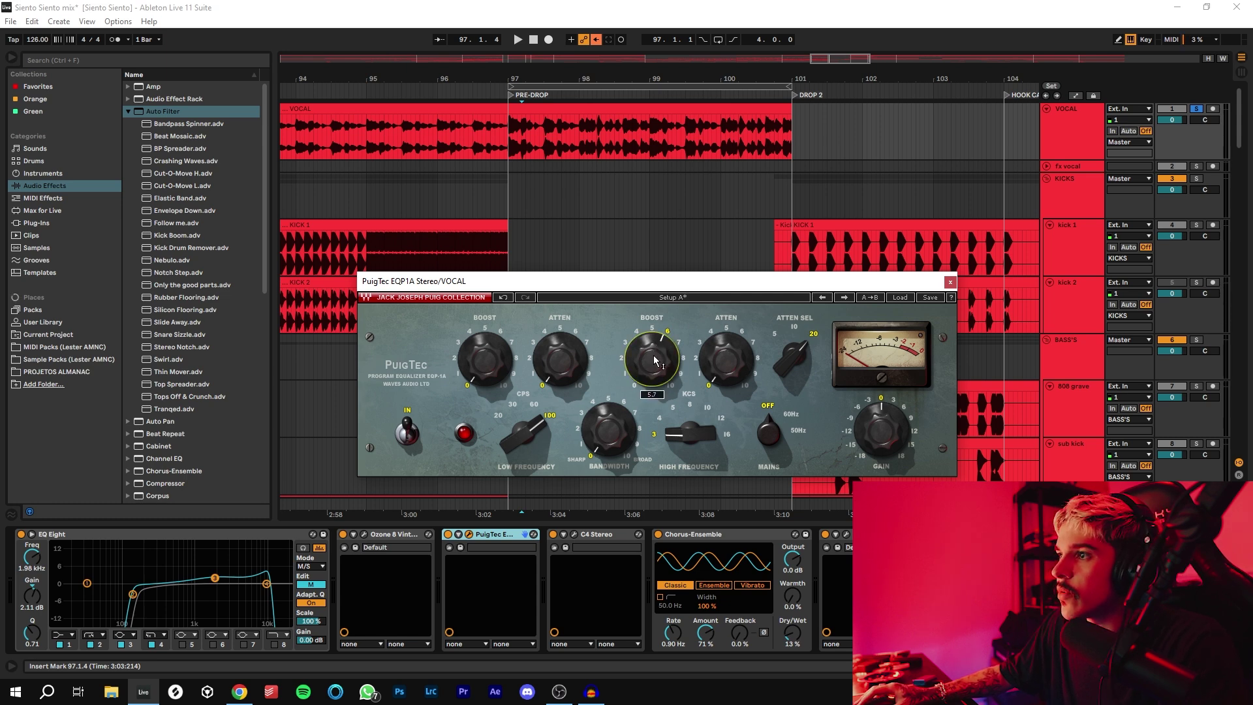
pyautogui.click(950, 283)
pyautogui.click(203, 536)
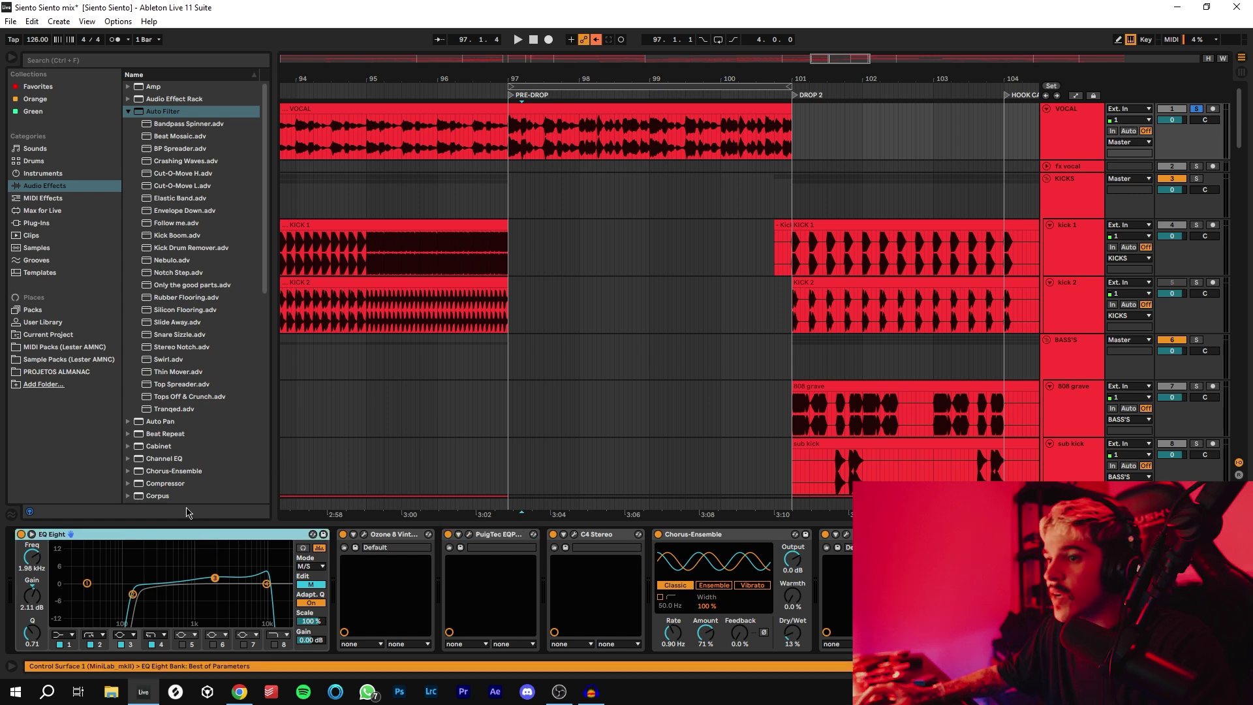
# Select the first LD MAIN clip in DROP 2 on the soloed LD MAIN track and look through its device chain.
pyautogui.scroll(-2, 583, 408)
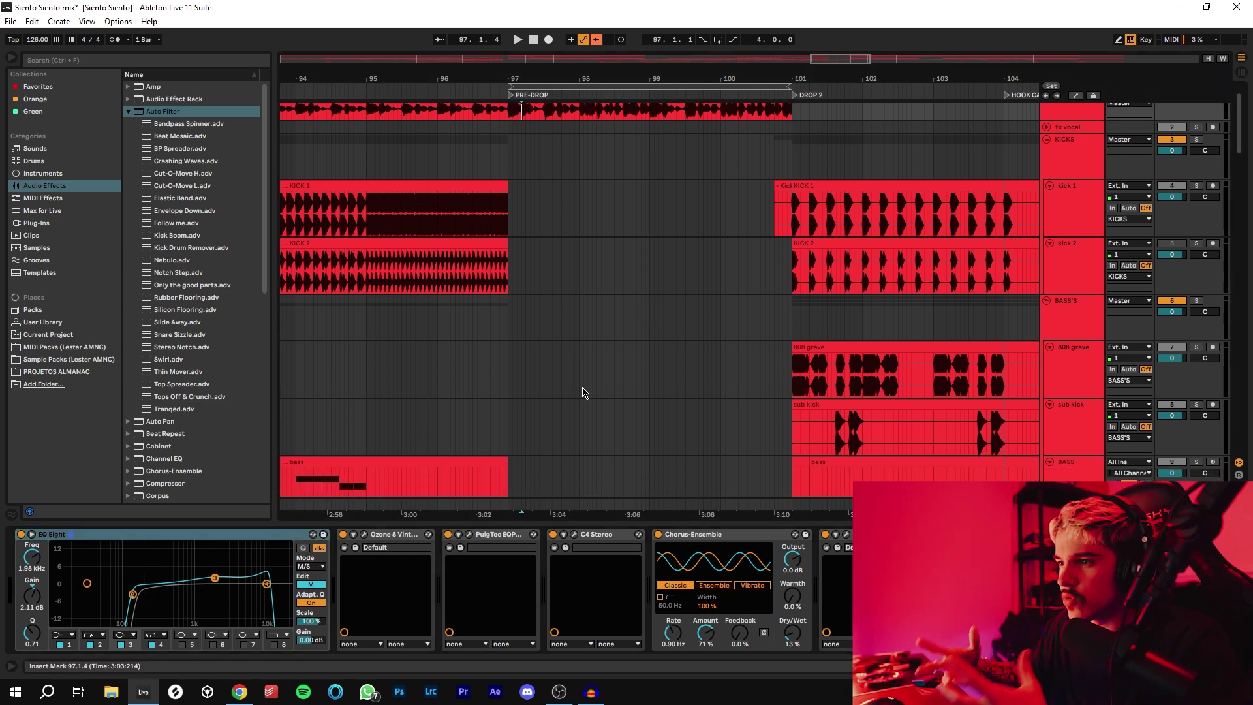
pyautogui.scroll(-10, 578, 357)
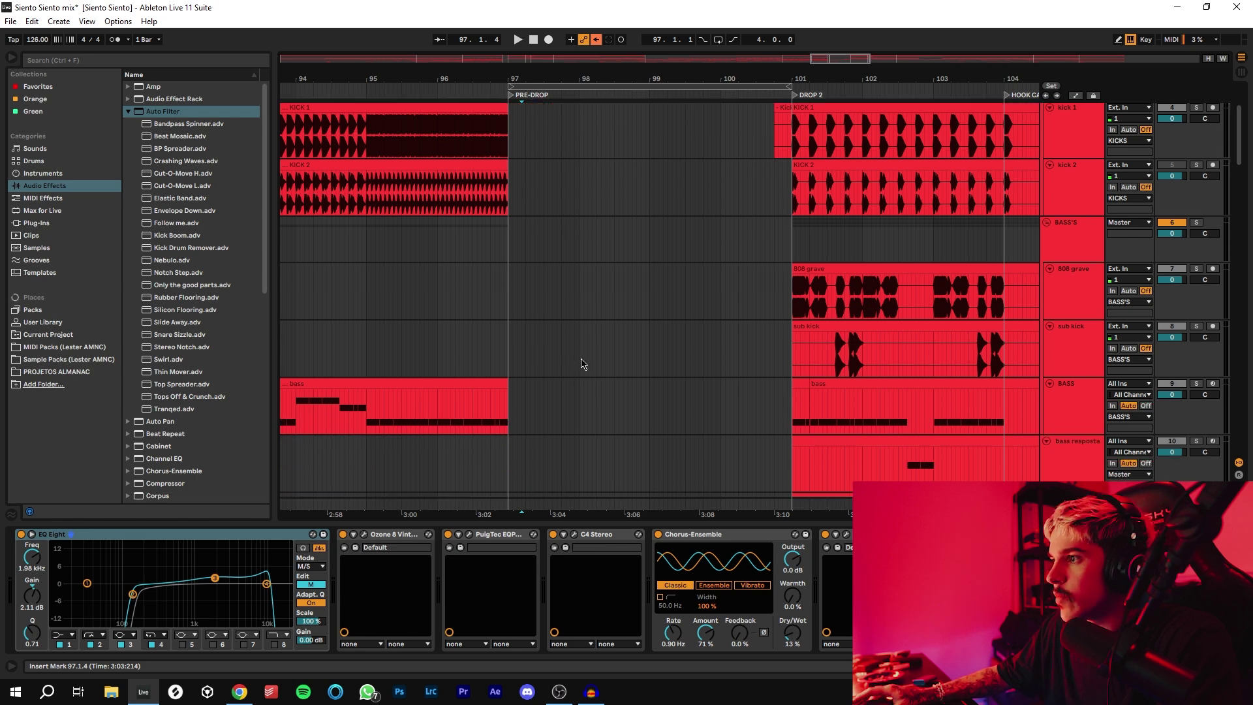
pyautogui.moveTo(1240, 173); pyautogui.dragTo(1240, 117)
pyautogui.click(629, 271)
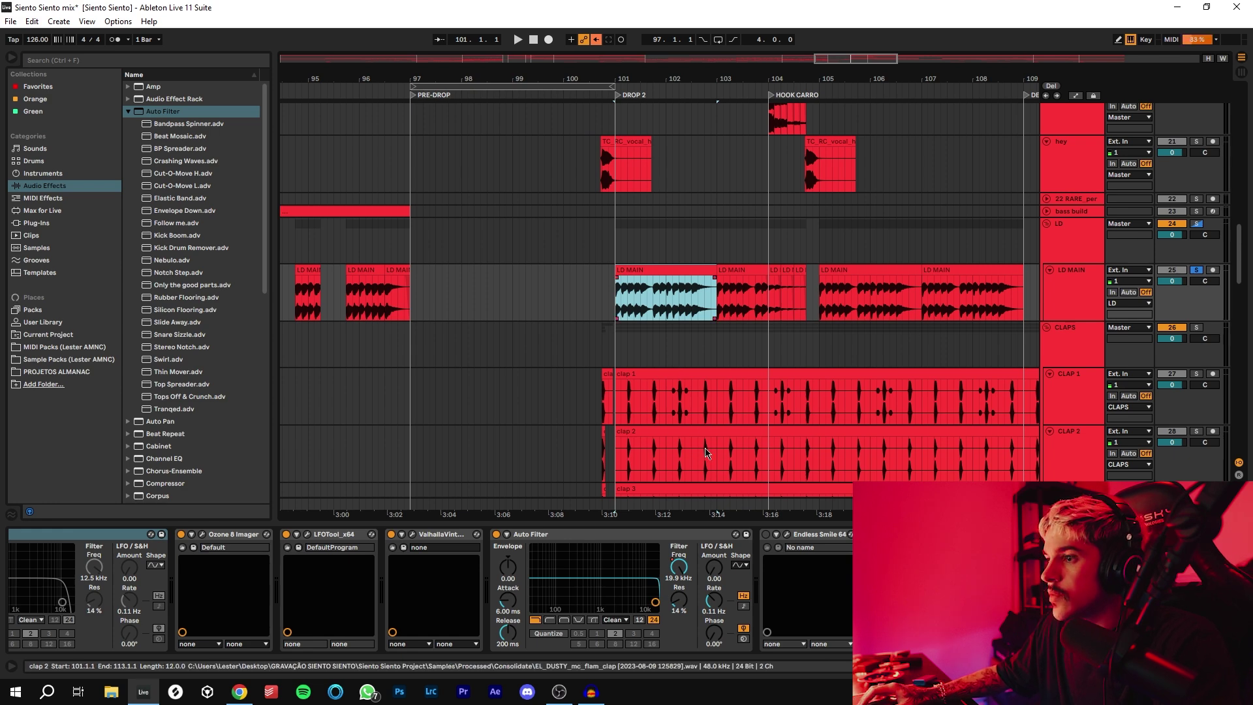
pyautogui.click(1168, 665)
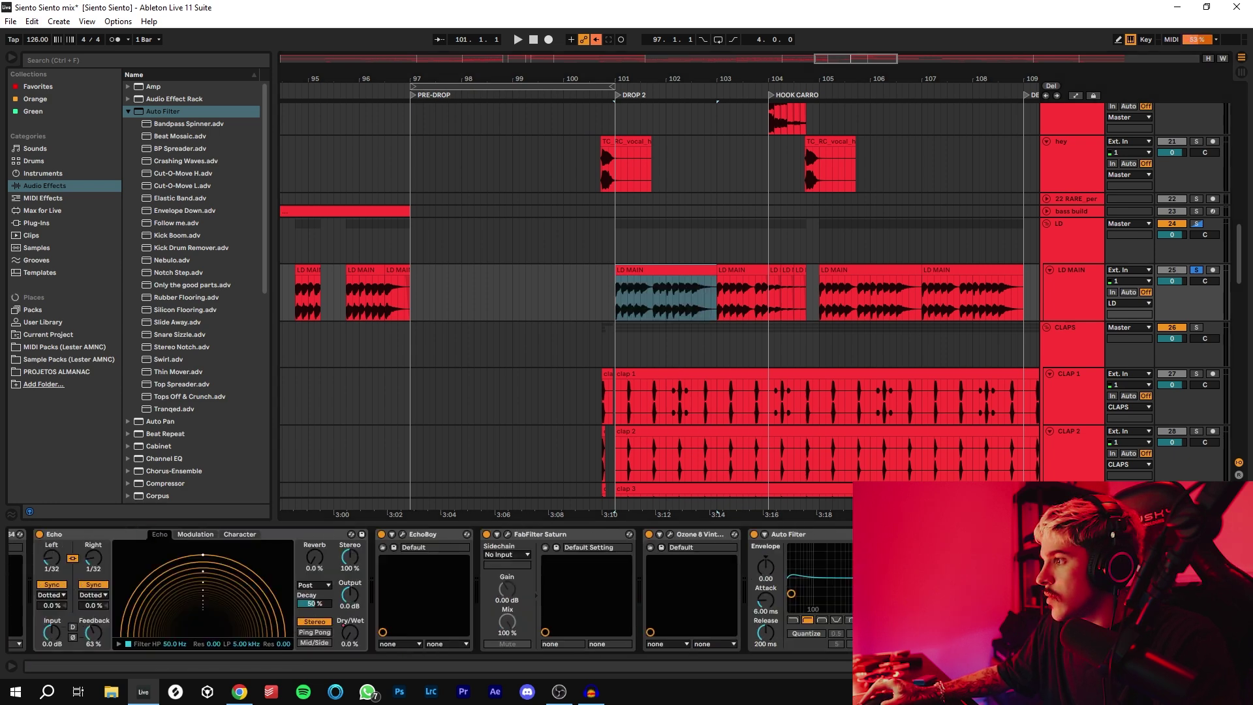
pyautogui.moveTo(1168, 666); pyautogui.dragTo(1191, 665)
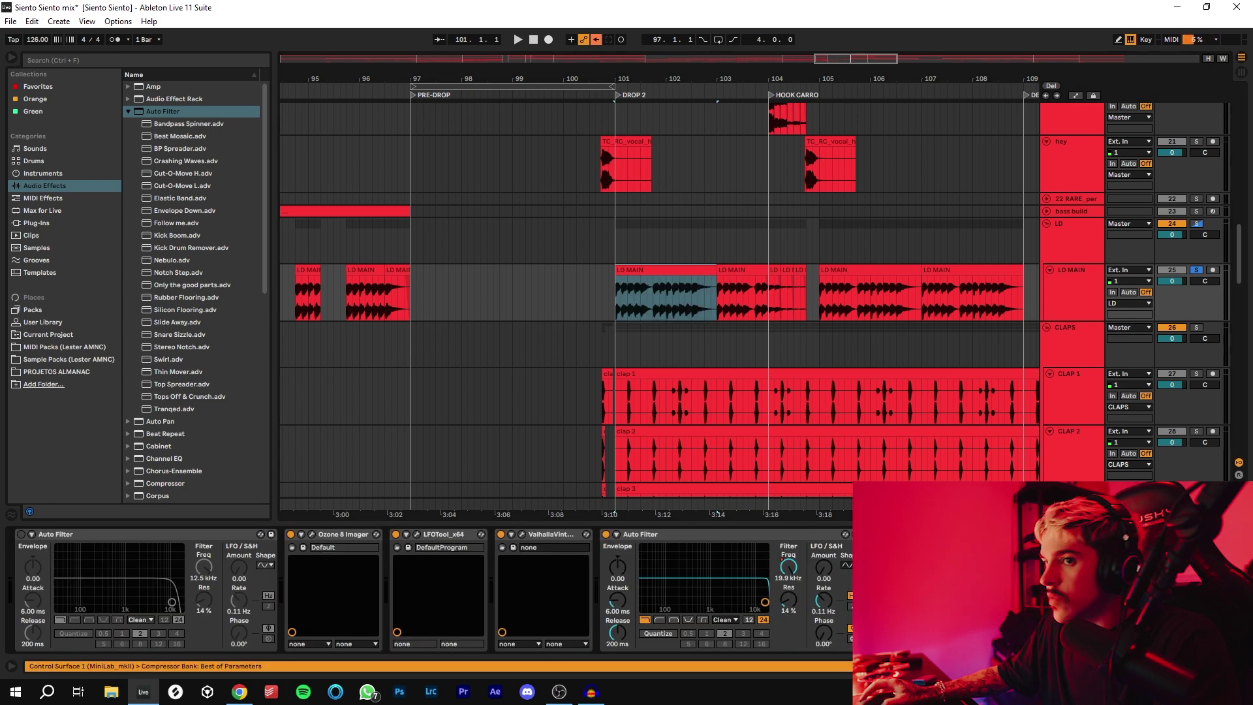
# Group the LD MAIN effects from the Ozone 8 Imager onward into an Audio Effect Rack and play DROP 2 with it on.
pyautogui.click(352, 538)
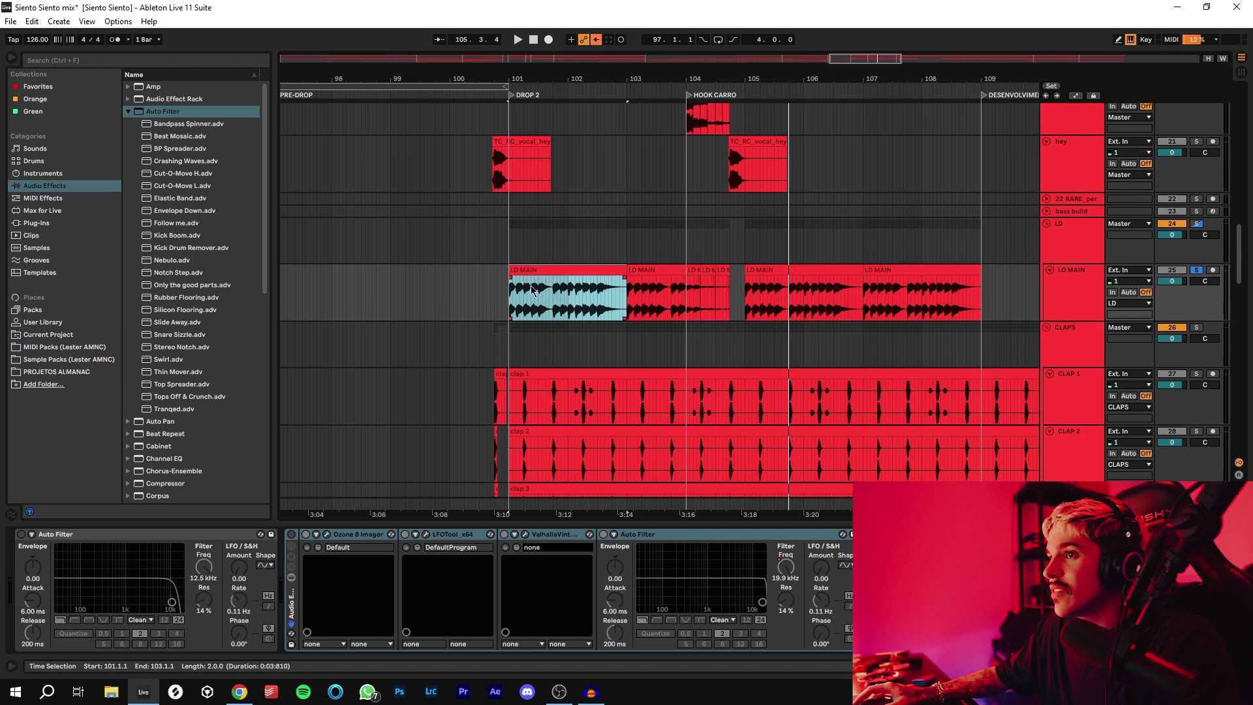
pyautogui.click(292, 534)
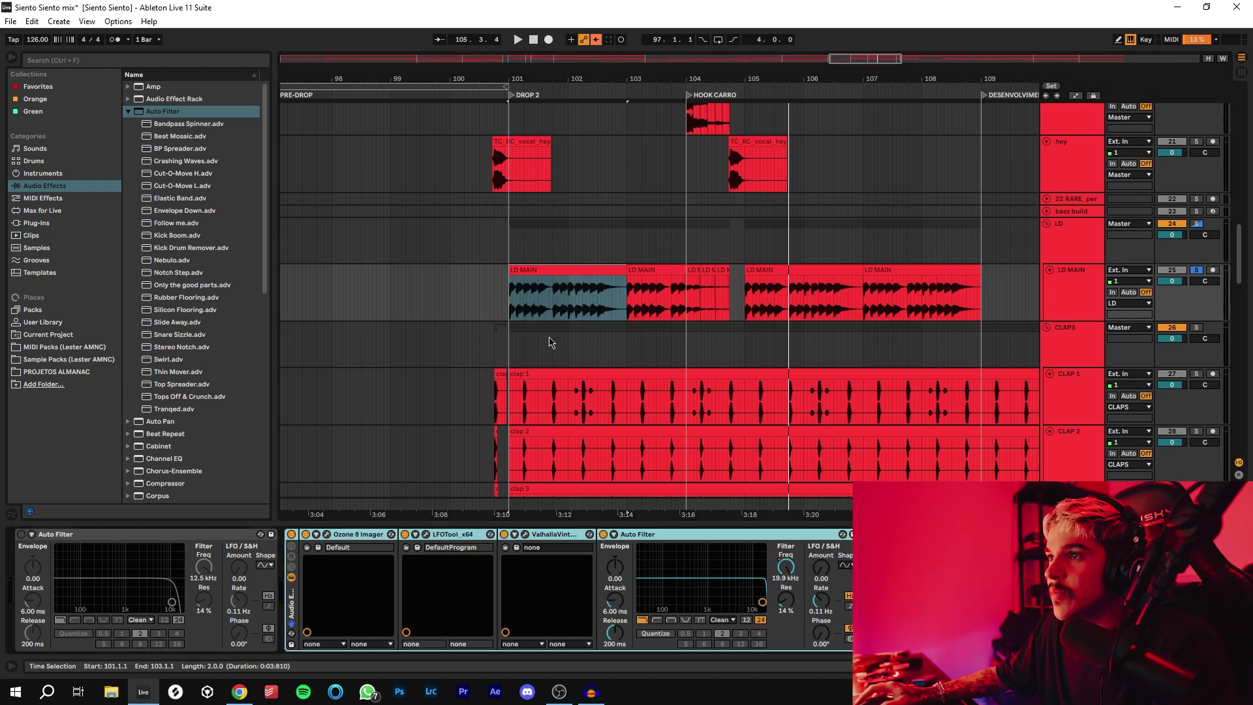
pyautogui.press('space')
pyautogui.moveTo(861, 59); pyautogui.dragTo(856, 104)
pyautogui.moveTo(861, 59)
pyautogui.mouseDown()
pyautogui.moveTo(859, 33)
pyautogui.moveTo(859, 56)
pyautogui.mouseUp()
pyautogui.press('space')
# Inspect the band widths of the Ozone 8 Imager on the LD MAIN track and close the plug-in.
pyautogui.click(352, 536)
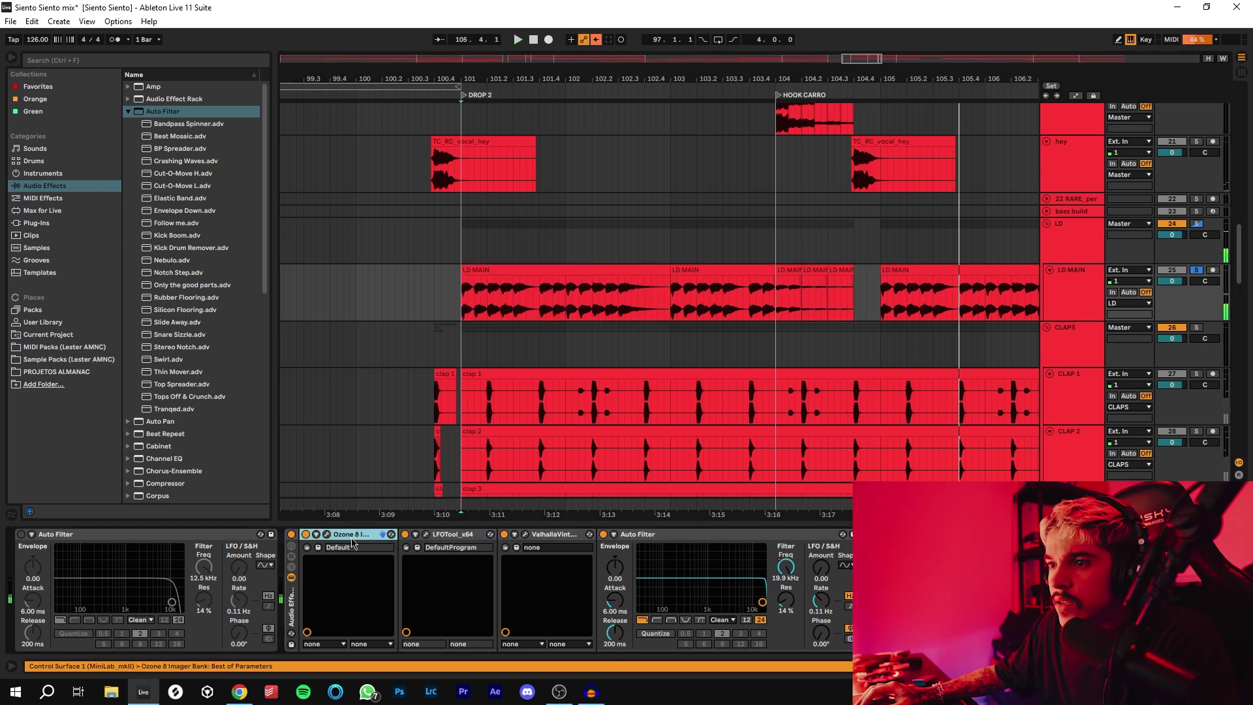
pyautogui.click(360, 480)
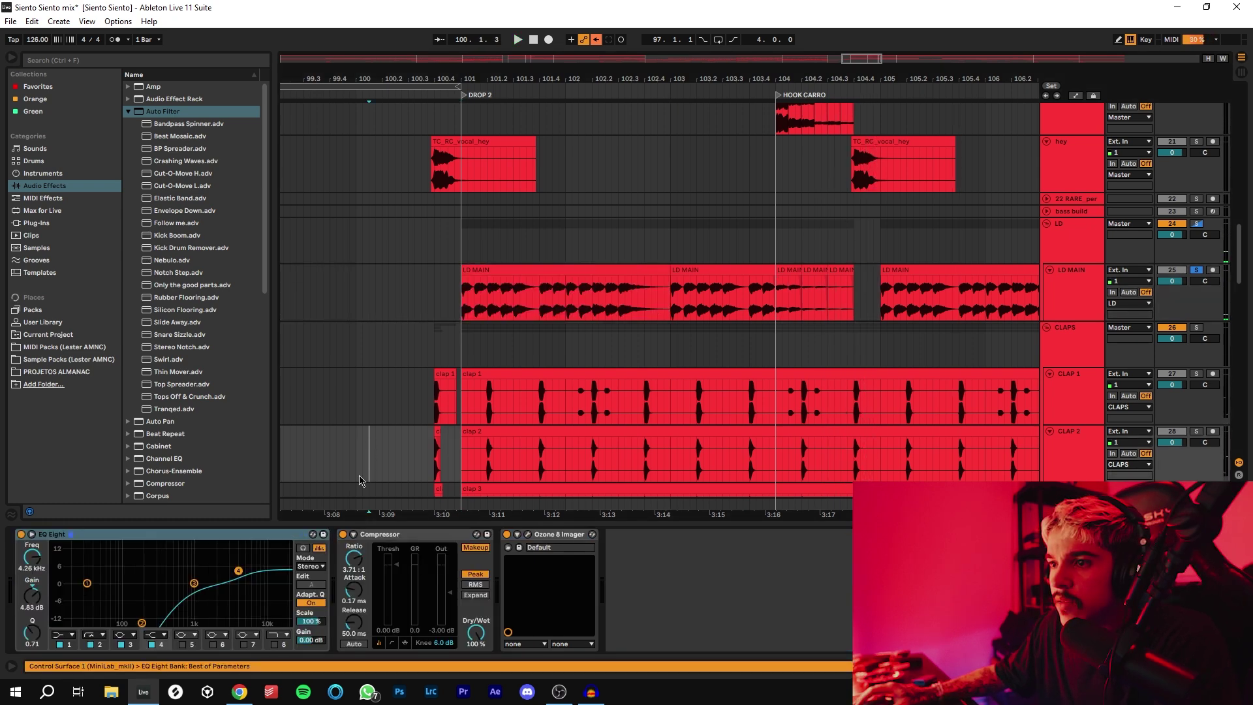
pyautogui.click(496, 312)
pyautogui.hotkey('ctrl', 'alt', 'p')
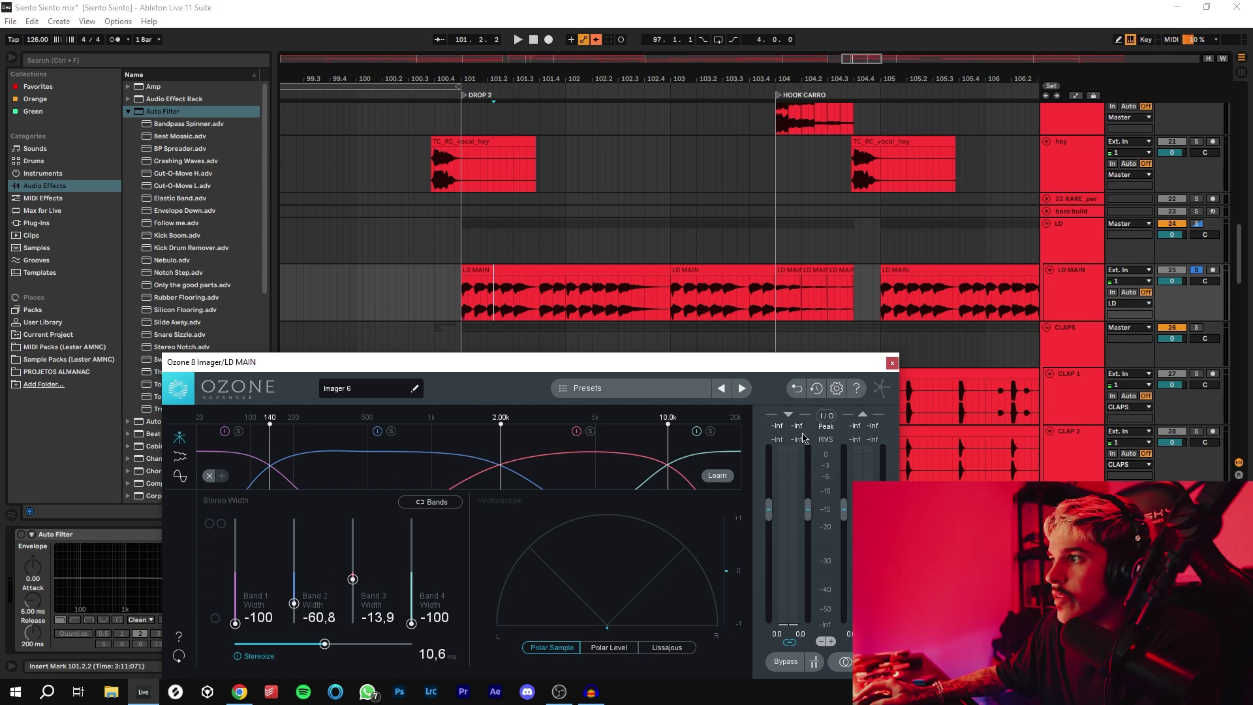
pyautogui.click(891, 364)
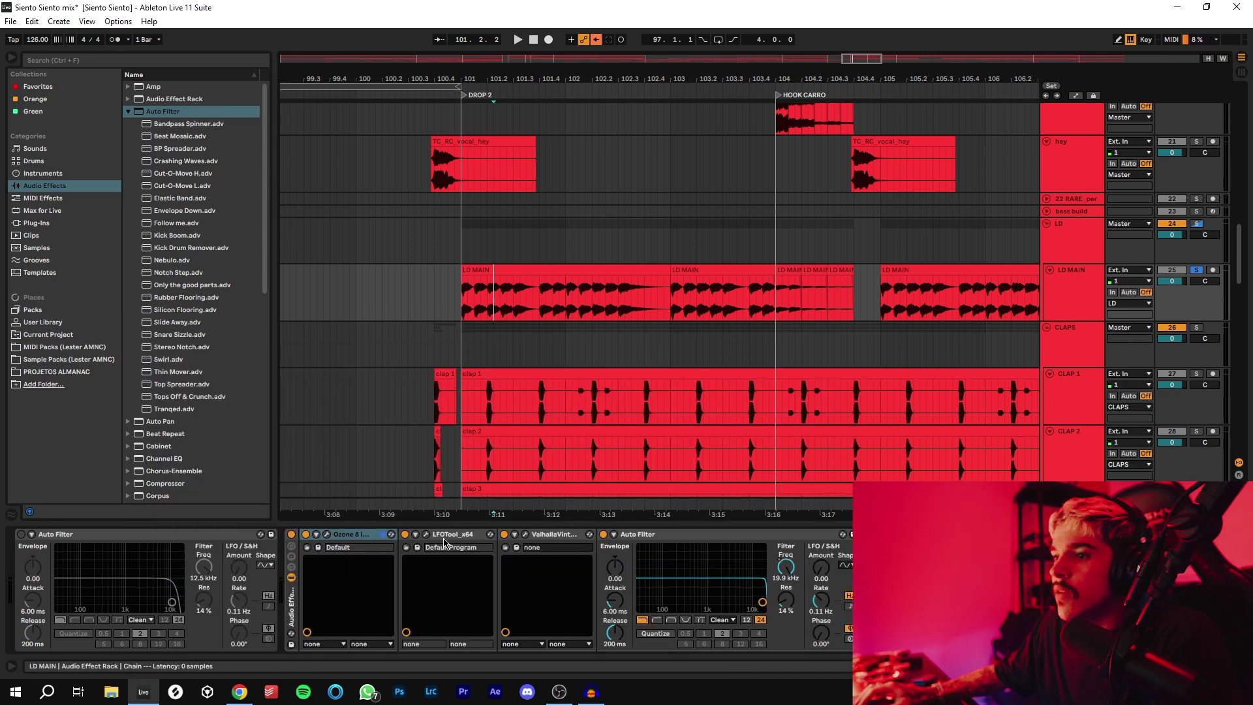
# Play the soloed LD MAIN track in DROP 2 and open its ValhallaVintageVerb for inspection.
pyautogui.press('space')
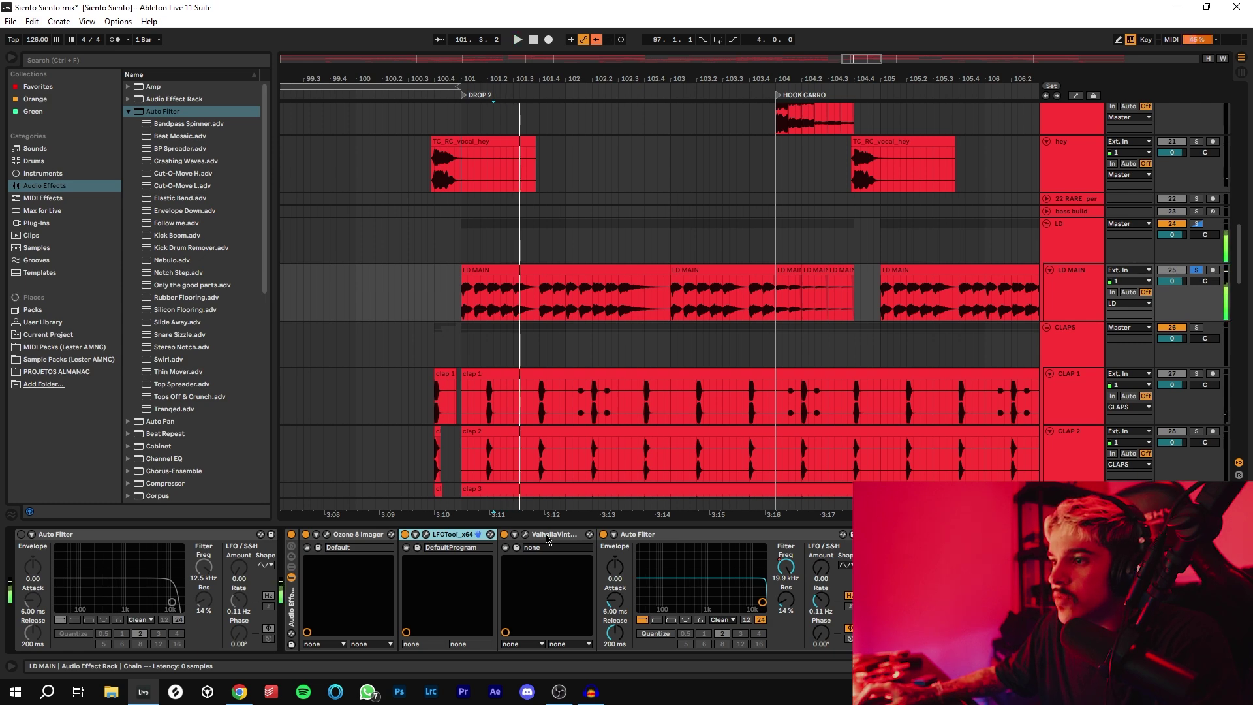
pyautogui.click(546, 541)
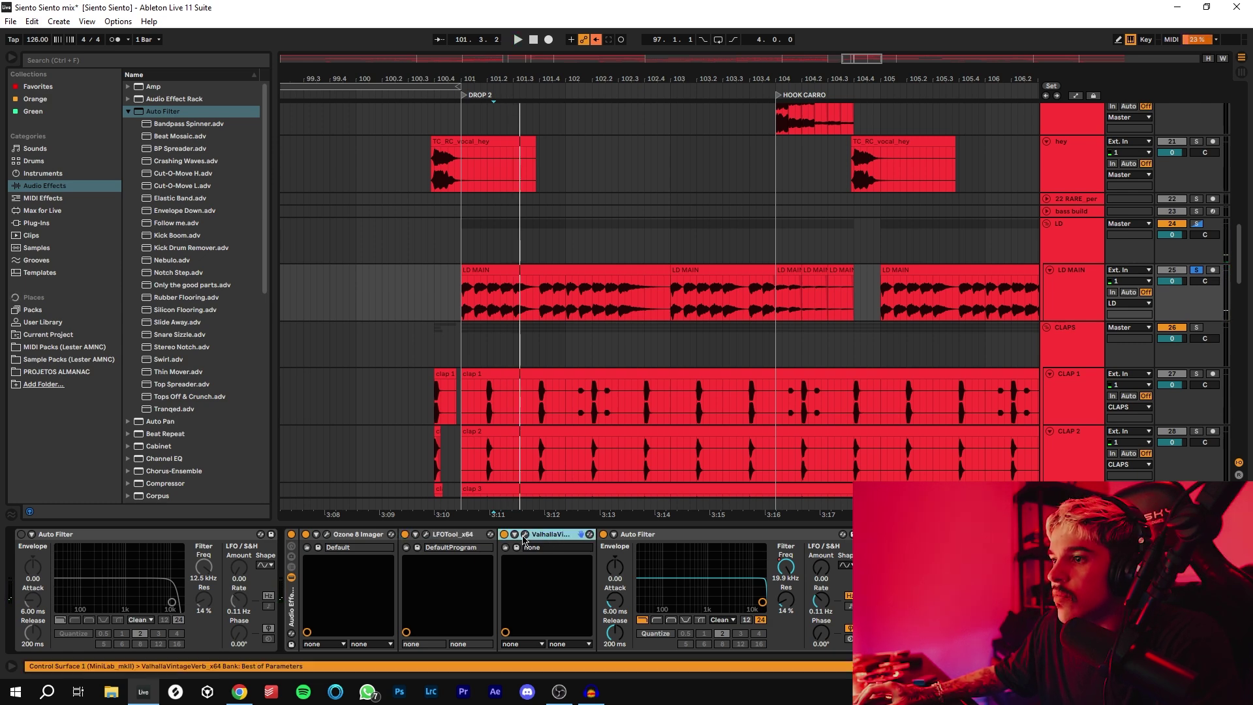
pyautogui.click(524, 535)
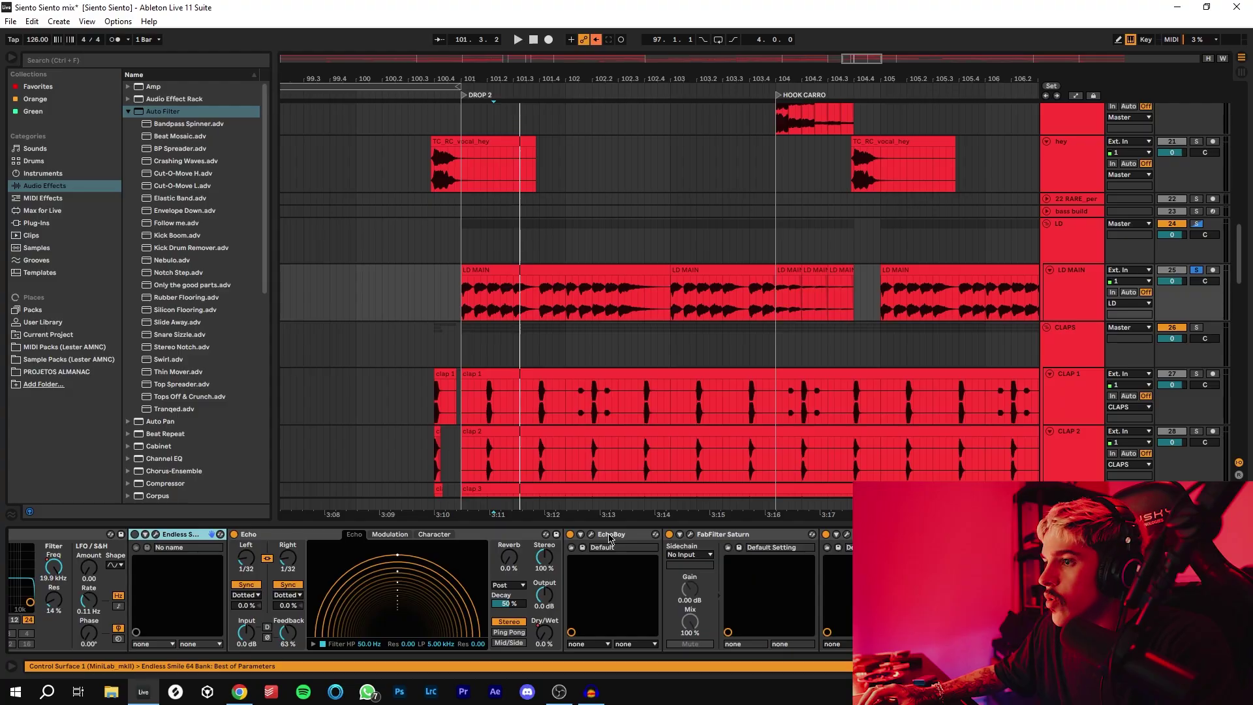
# Inspect the EchoBoy settings on the LD MAIN track and close the plug-in.
pyautogui.click(611, 535)
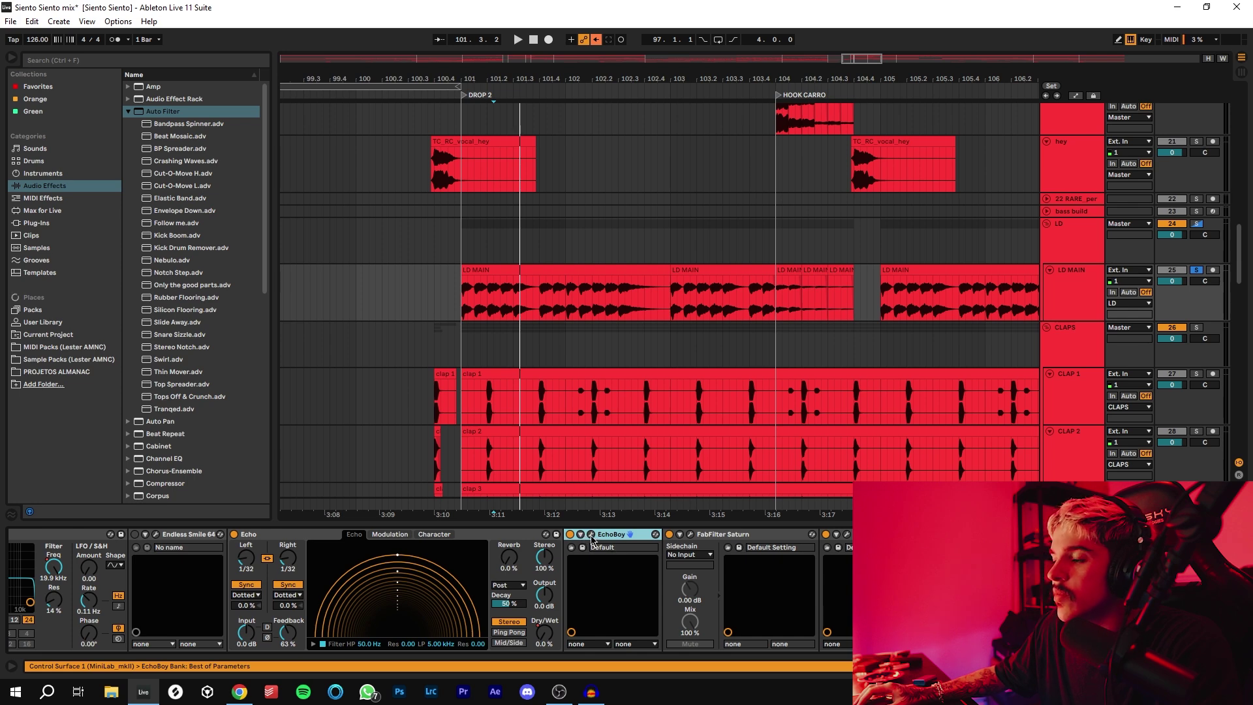
pyautogui.click(591, 535)
pyautogui.moveTo(690, 403); pyautogui.dragTo(678, 287)
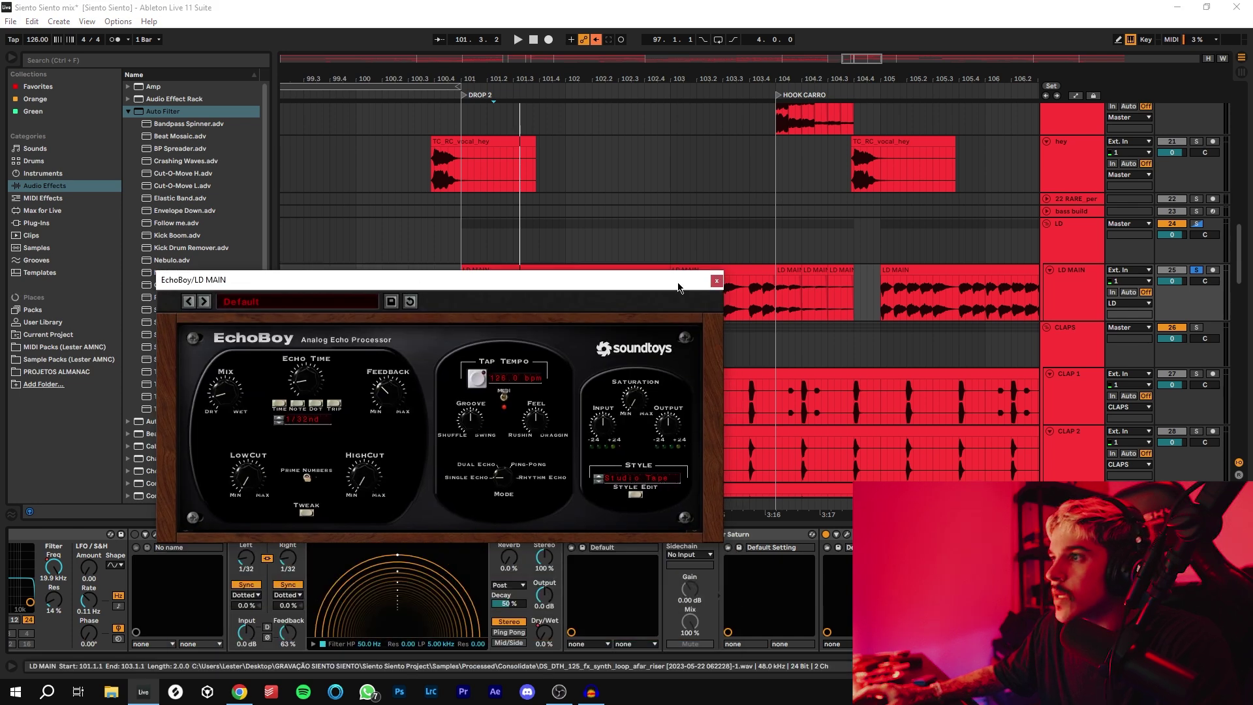
pyautogui.click(716, 280)
# Inspect the FabFilter Saturn distortion on the LD MAIN track and close the plug-in.
pyautogui.hscroll(3, 913, 590)
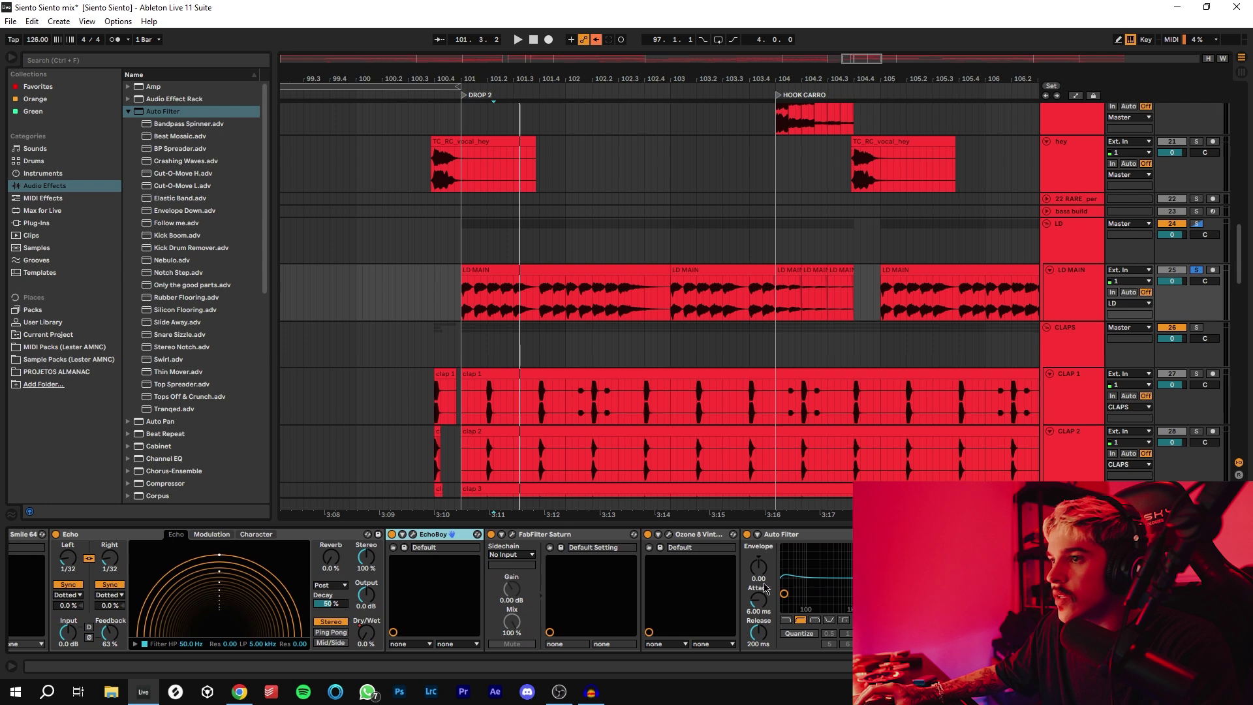
pyautogui.click(538, 536)
pyautogui.click(512, 535)
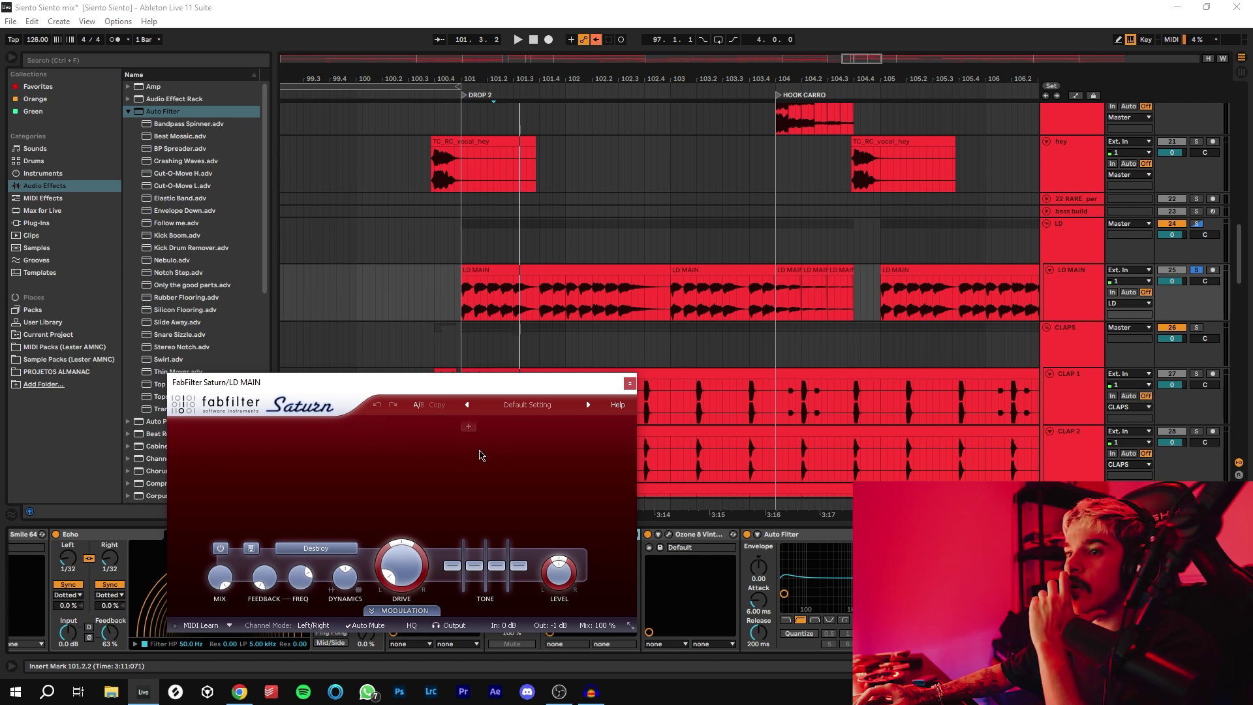
pyautogui.click(629, 383)
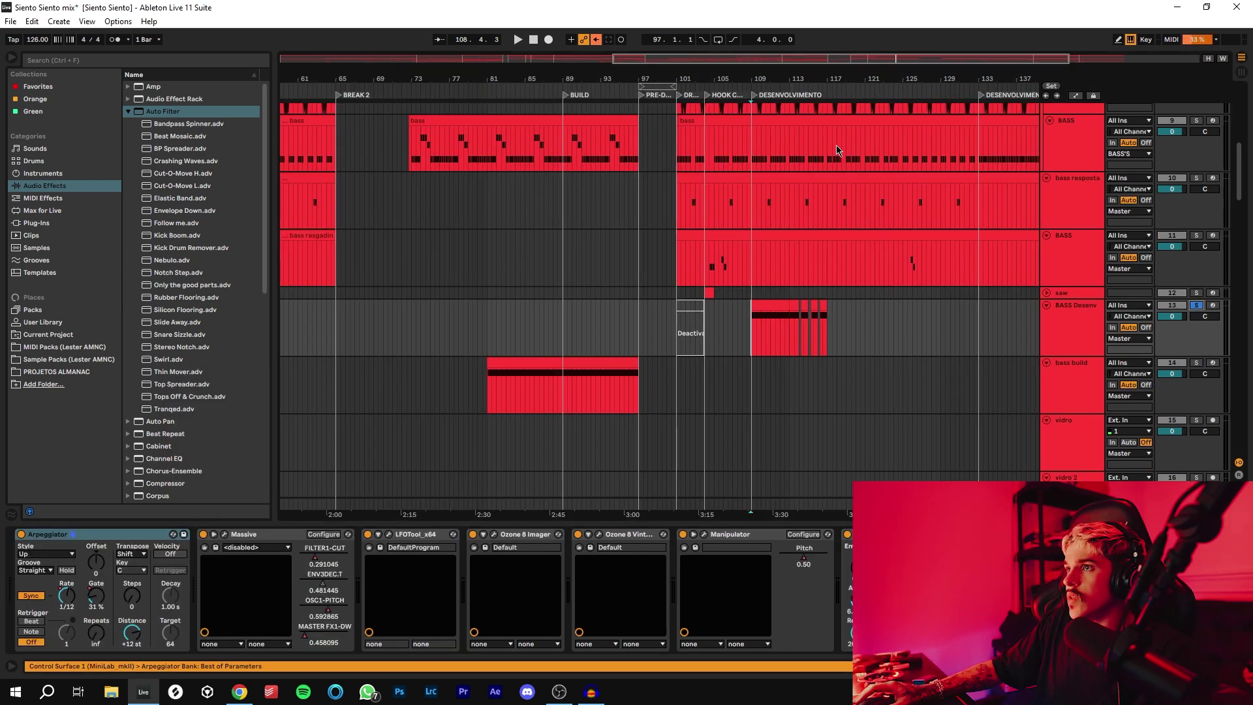
# Select the first BASS Desenv clip in the second DESENVOLVIMENTO section and play it soloed.
pyautogui.moveTo(898, 65); pyautogui.dragTo(853, 173)
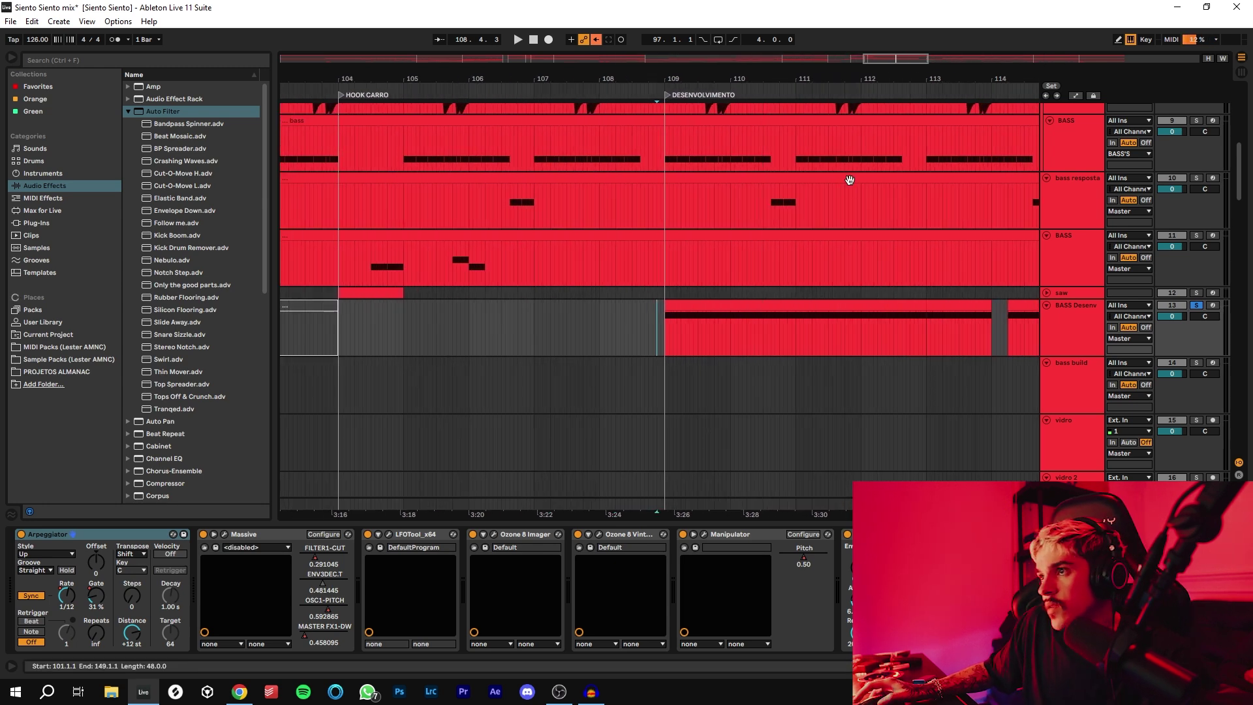
pyautogui.moveTo(895, 62); pyautogui.dragTo(730, 208)
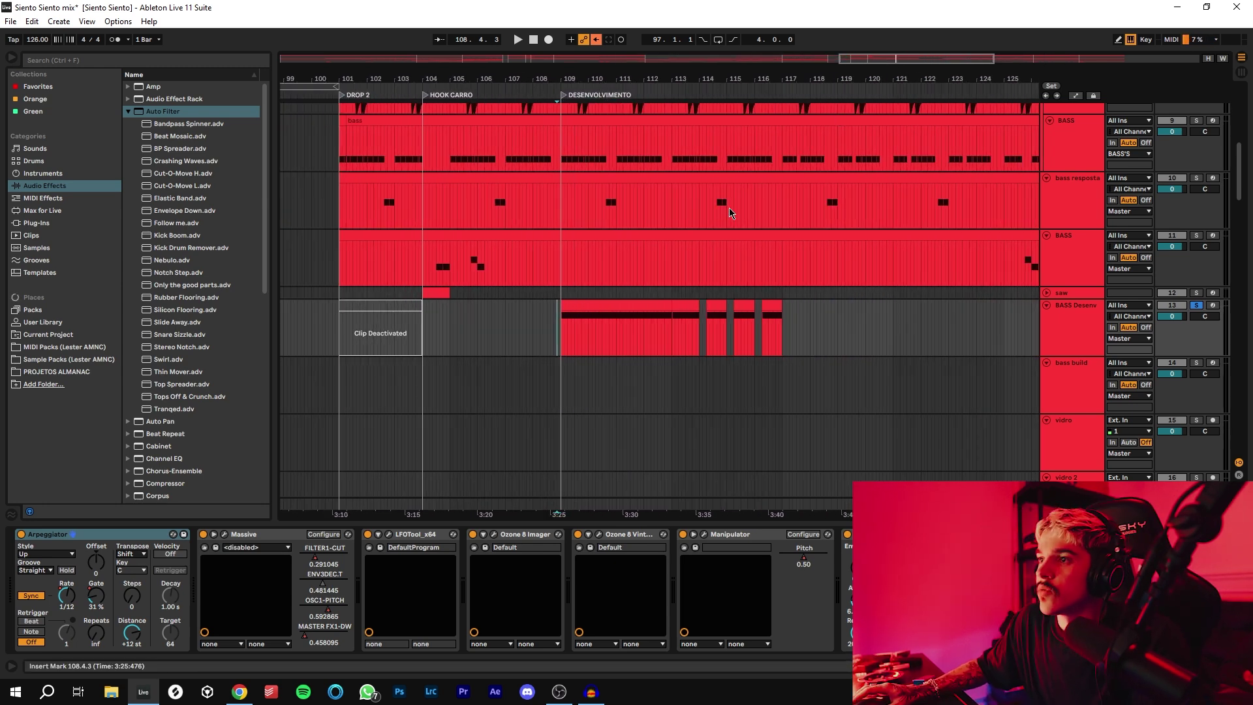
pyautogui.click(574, 305)
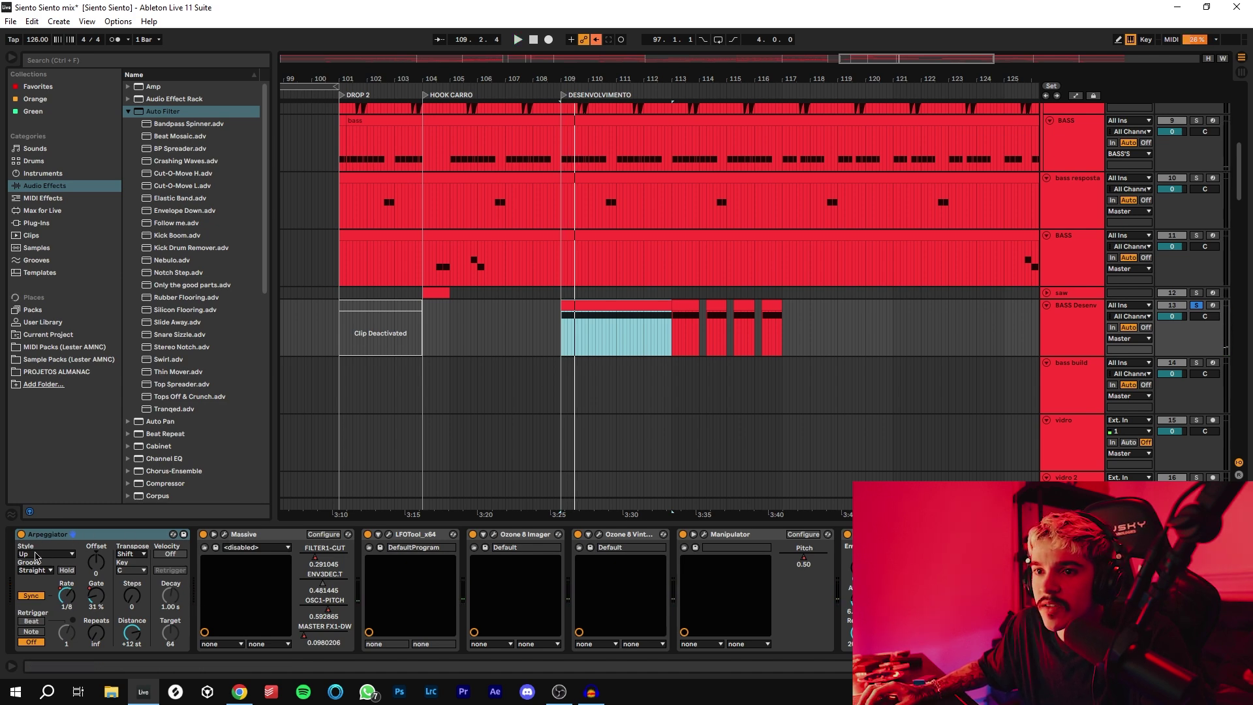
# Play BASS Desenv with its Arpeggiator bypassed, and inspect the LEAD - NEON patch in Massive before closing it.
pyautogui.click(21, 534)
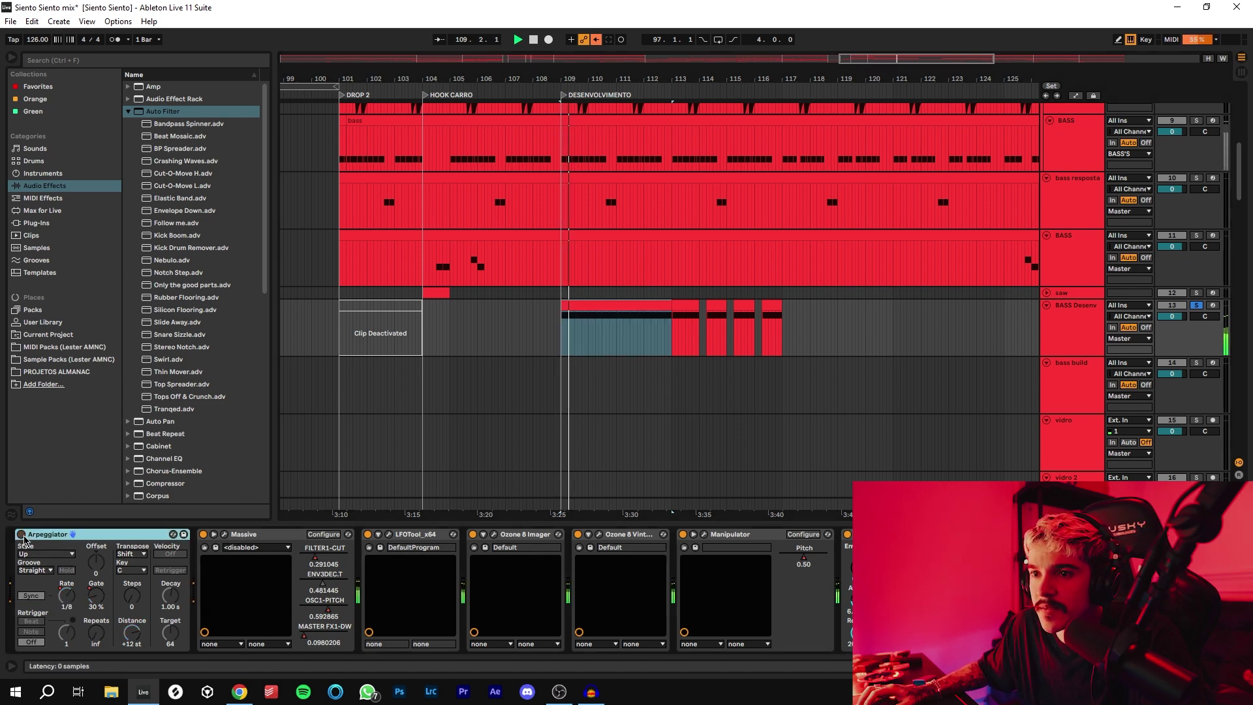
pyautogui.click(225, 535)
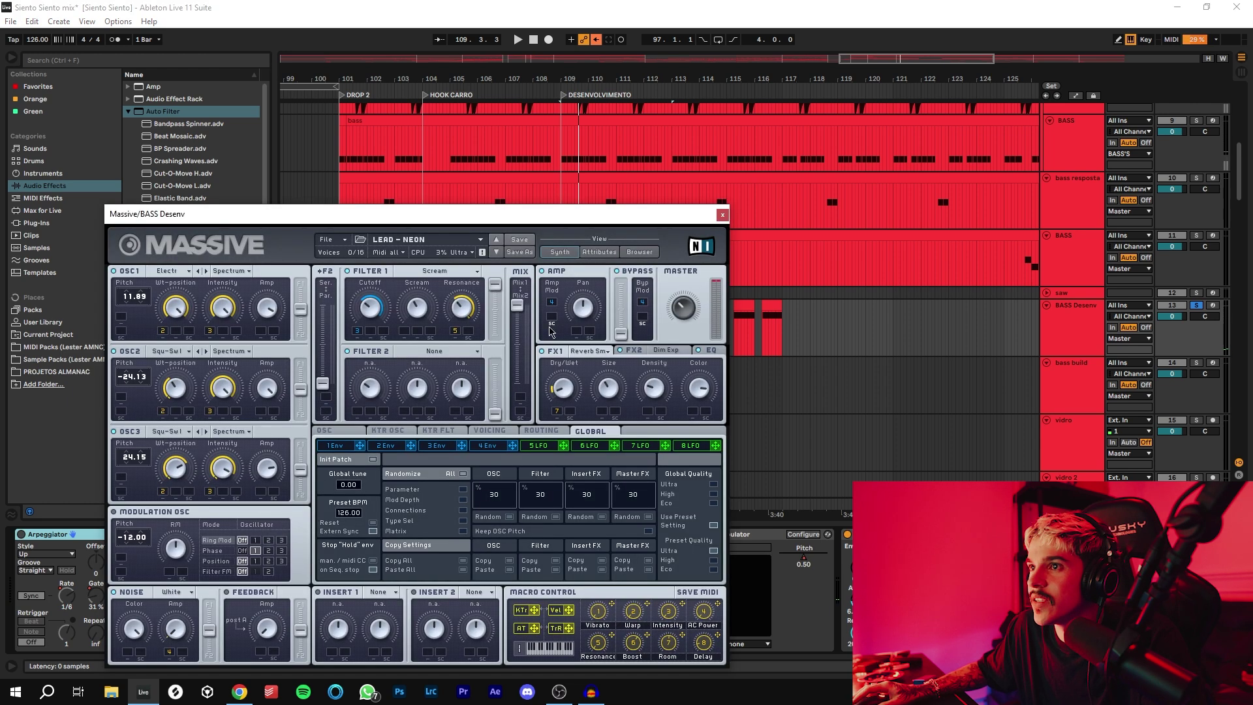
pyautogui.click(721, 216)
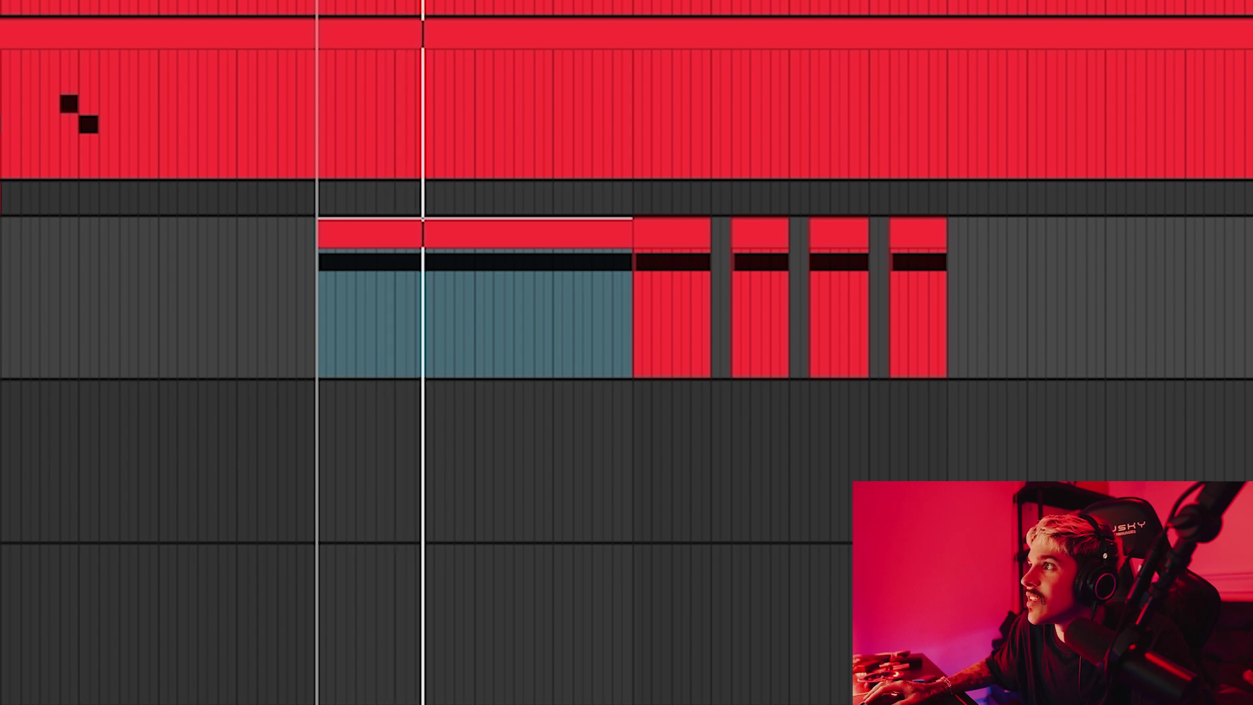
# Show the arrangement's automation and play BASS Desenv to examine the changing Rate and Gate of its Arpeggiator.
pyautogui.press('a')
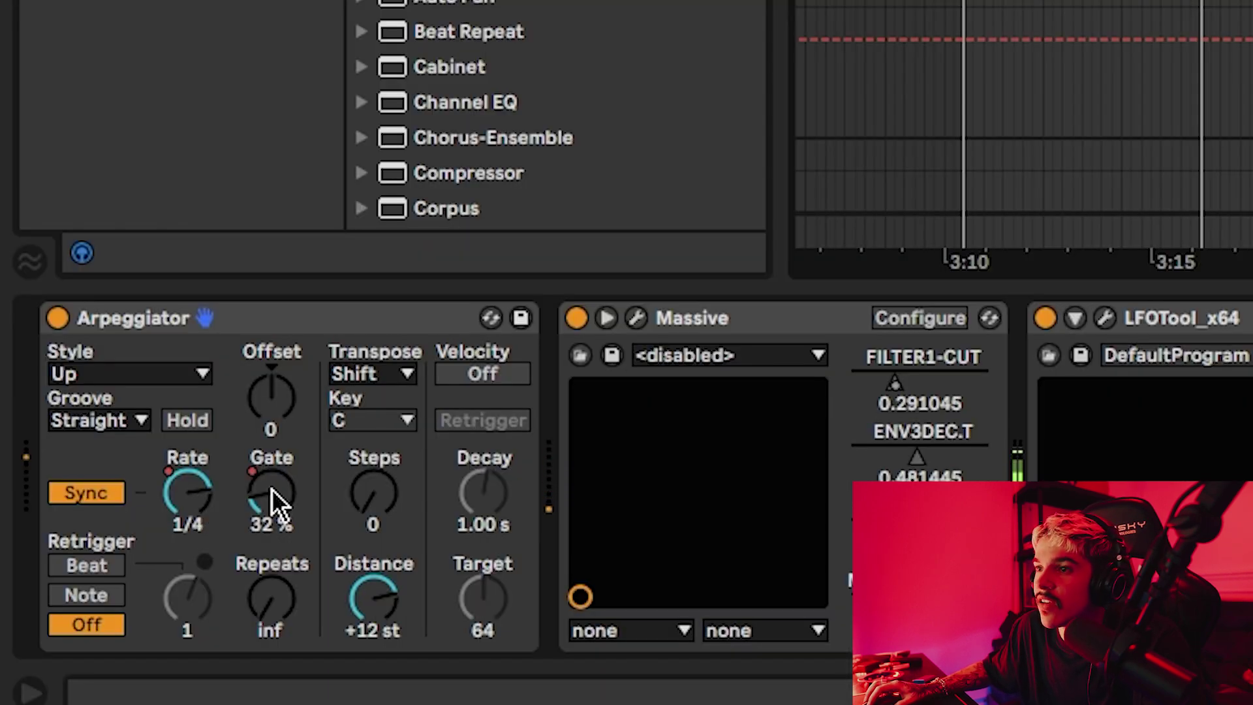
pyautogui.moveTo(187, 492); pyautogui.dragTo(228, 492)
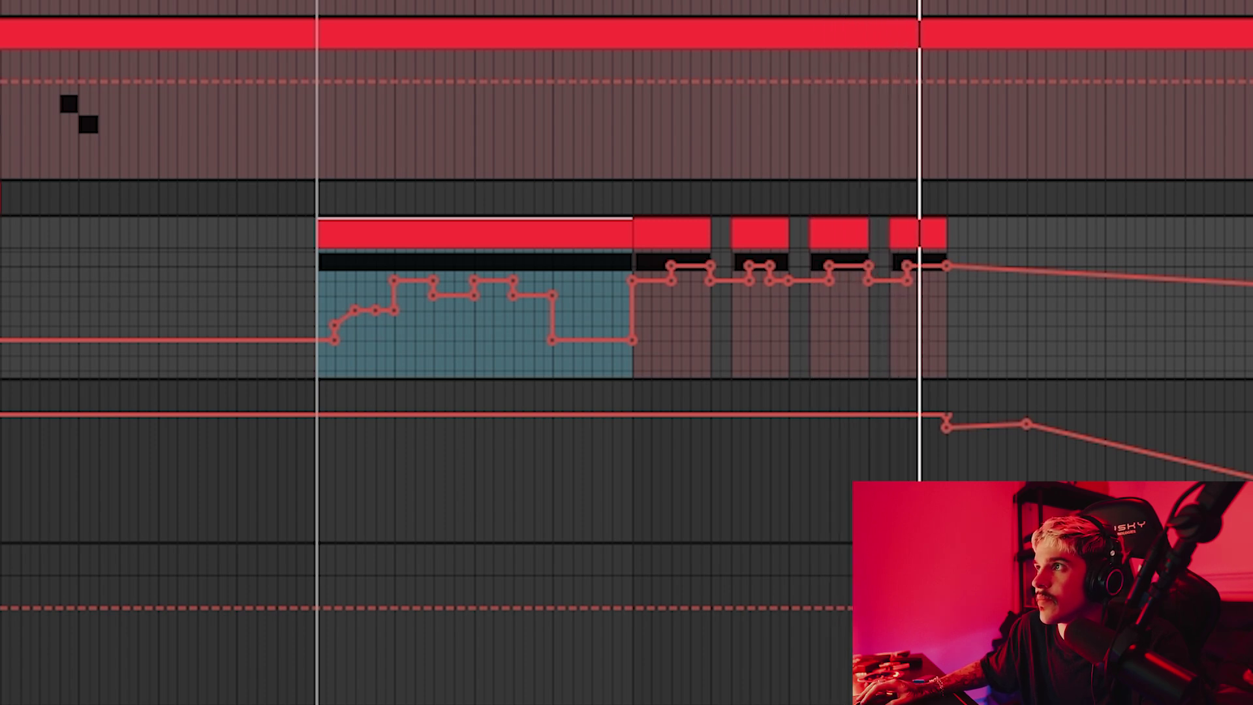
# Go to the first BREAK section and look down through the tracks from the kicks to LD MAIN.
pyautogui.scroll(3, 956, 294)
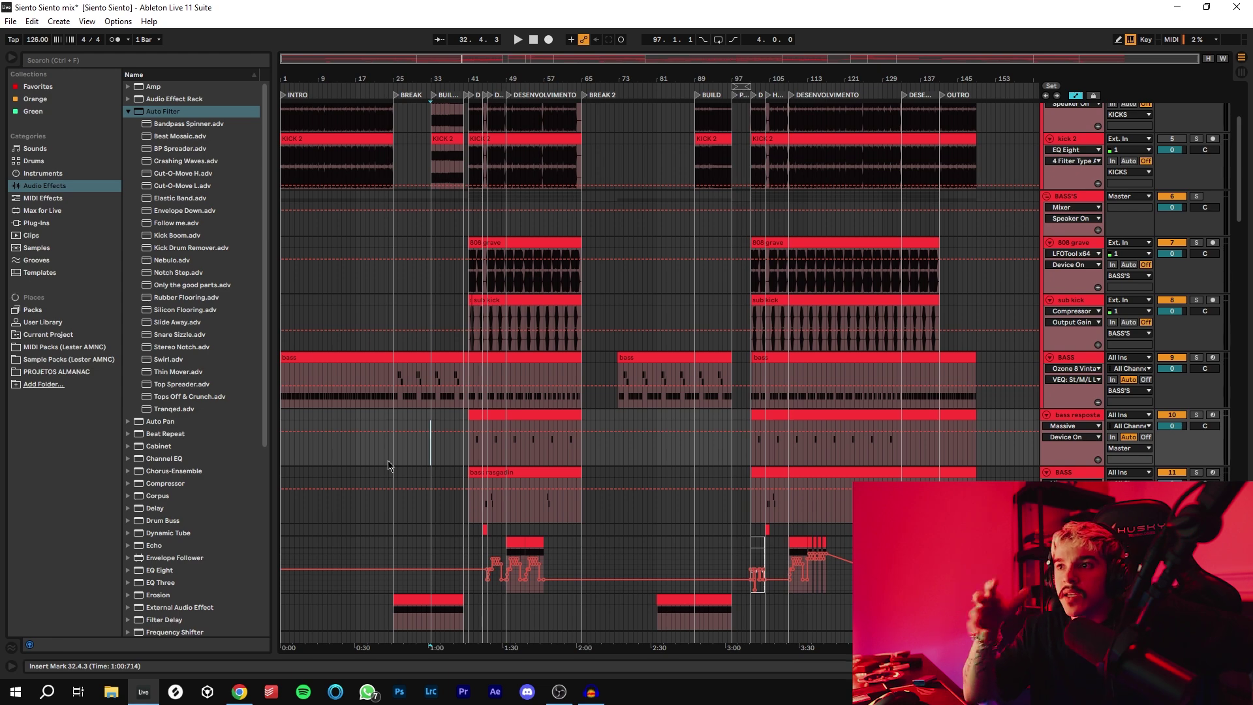
pyautogui.moveTo(445, 58); pyautogui.dragTo(444, 140)
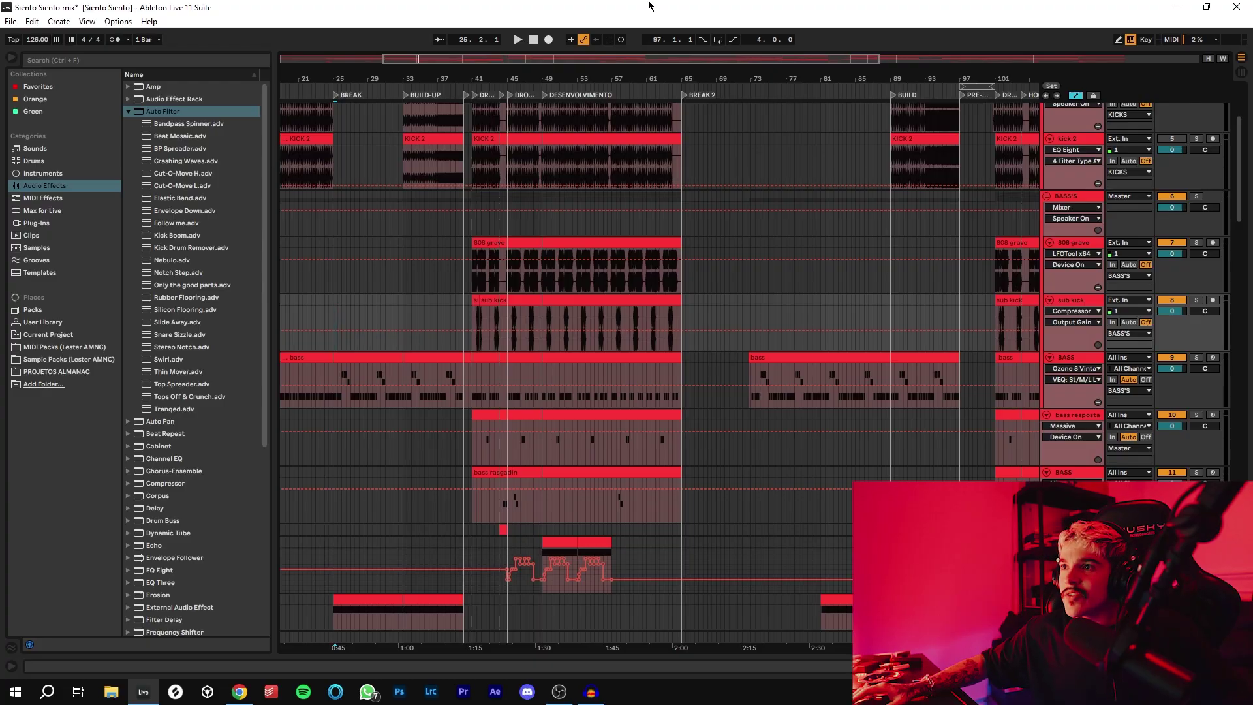
pyautogui.scroll(-15, 466, 272)
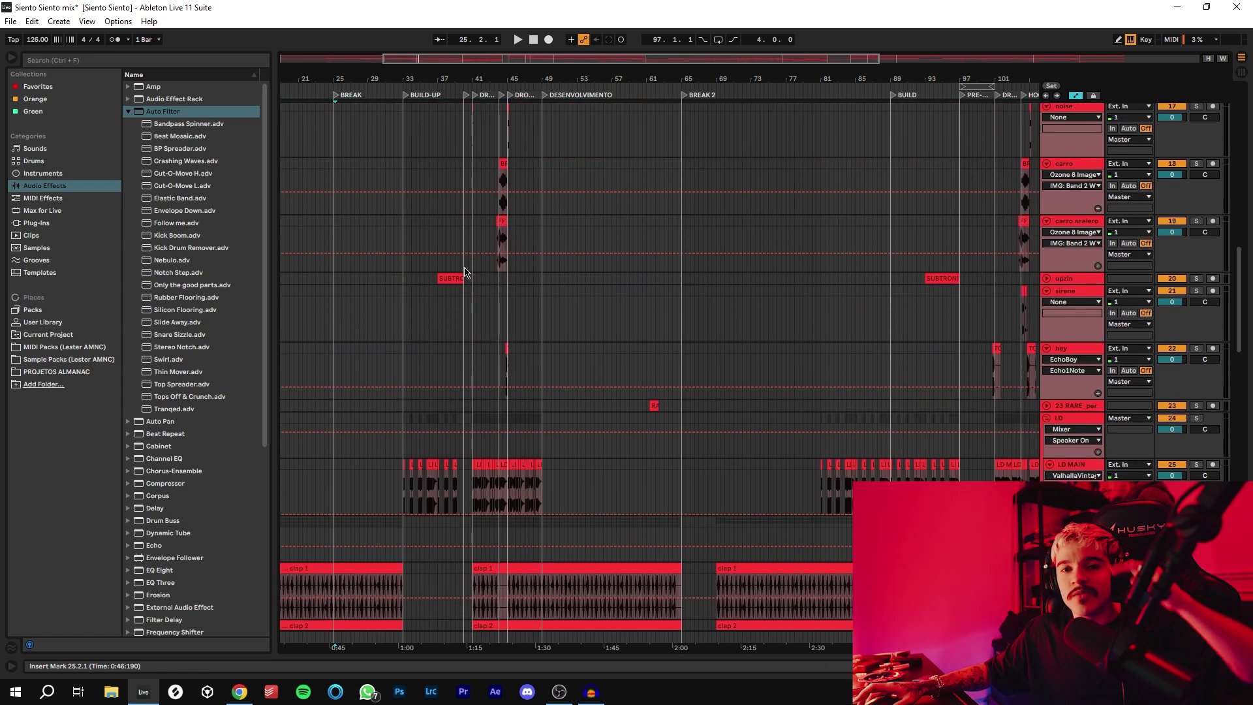